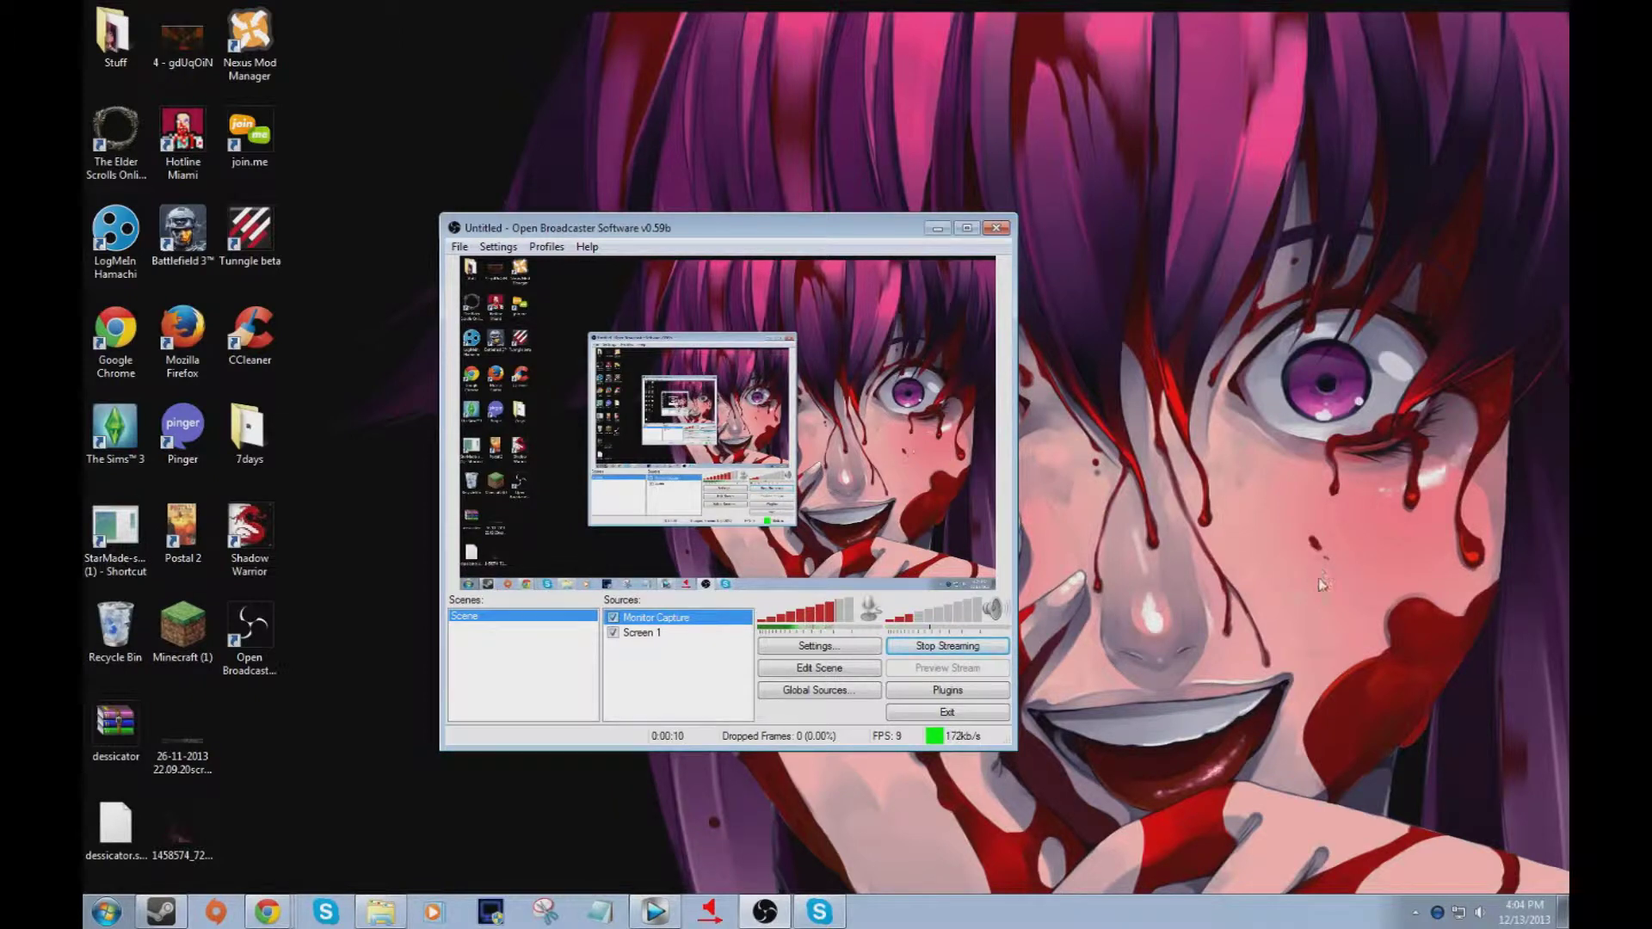
- Open and minimize TeamSpeak, then bring the cscheater.era.ee page full screen over OBS
click(1435, 914)
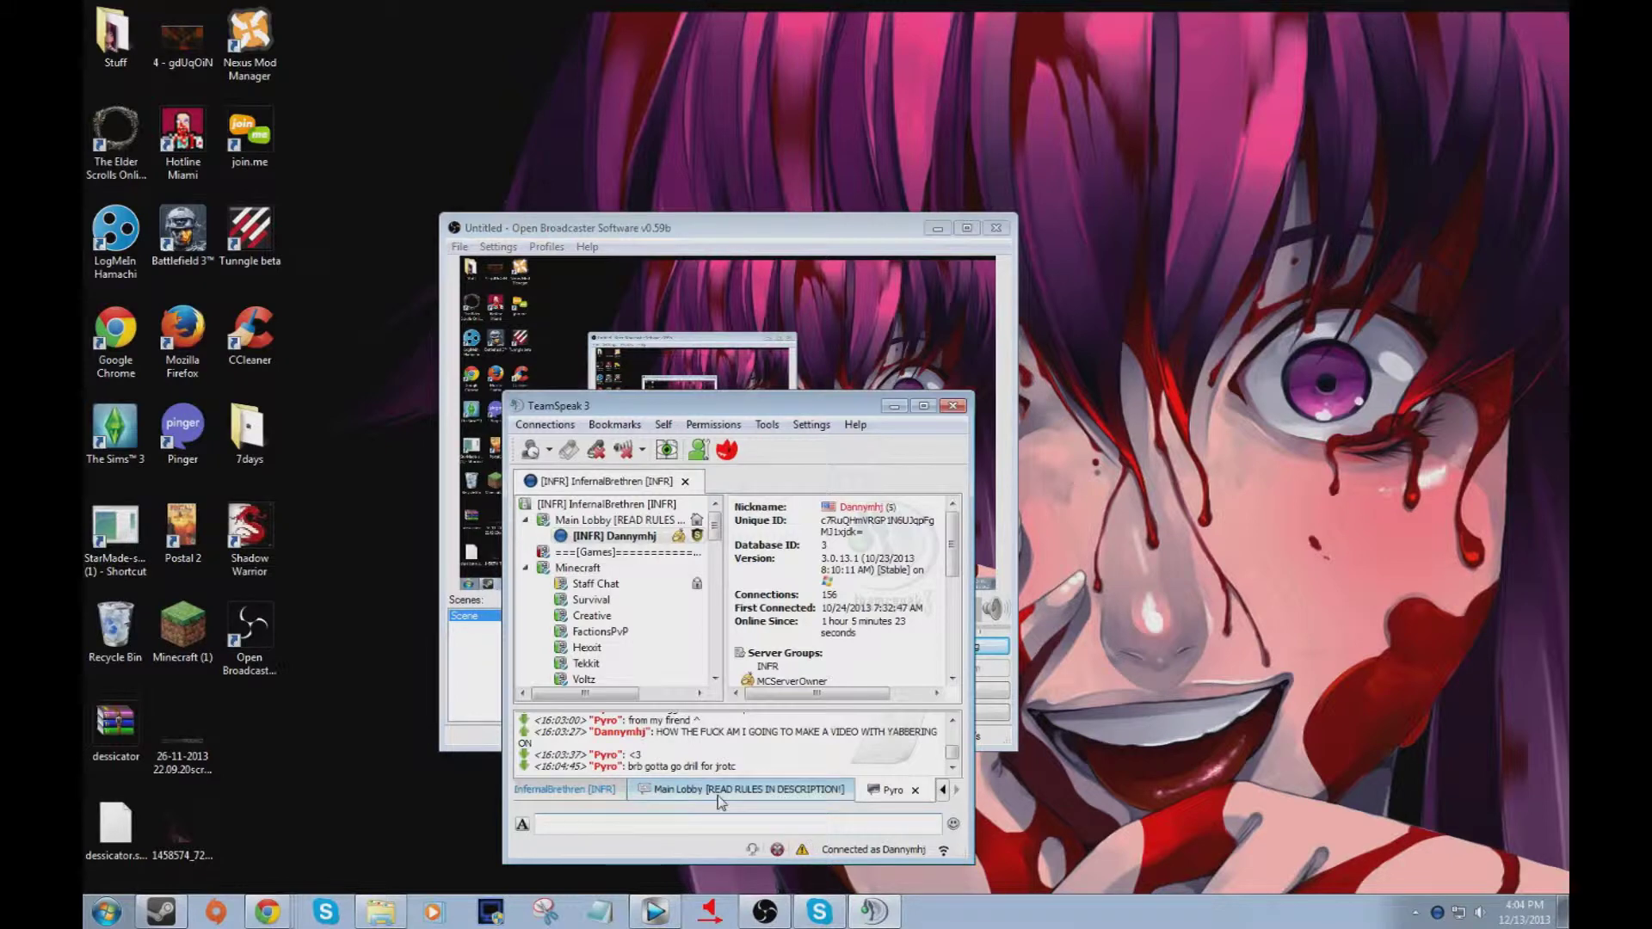
click(894, 405)
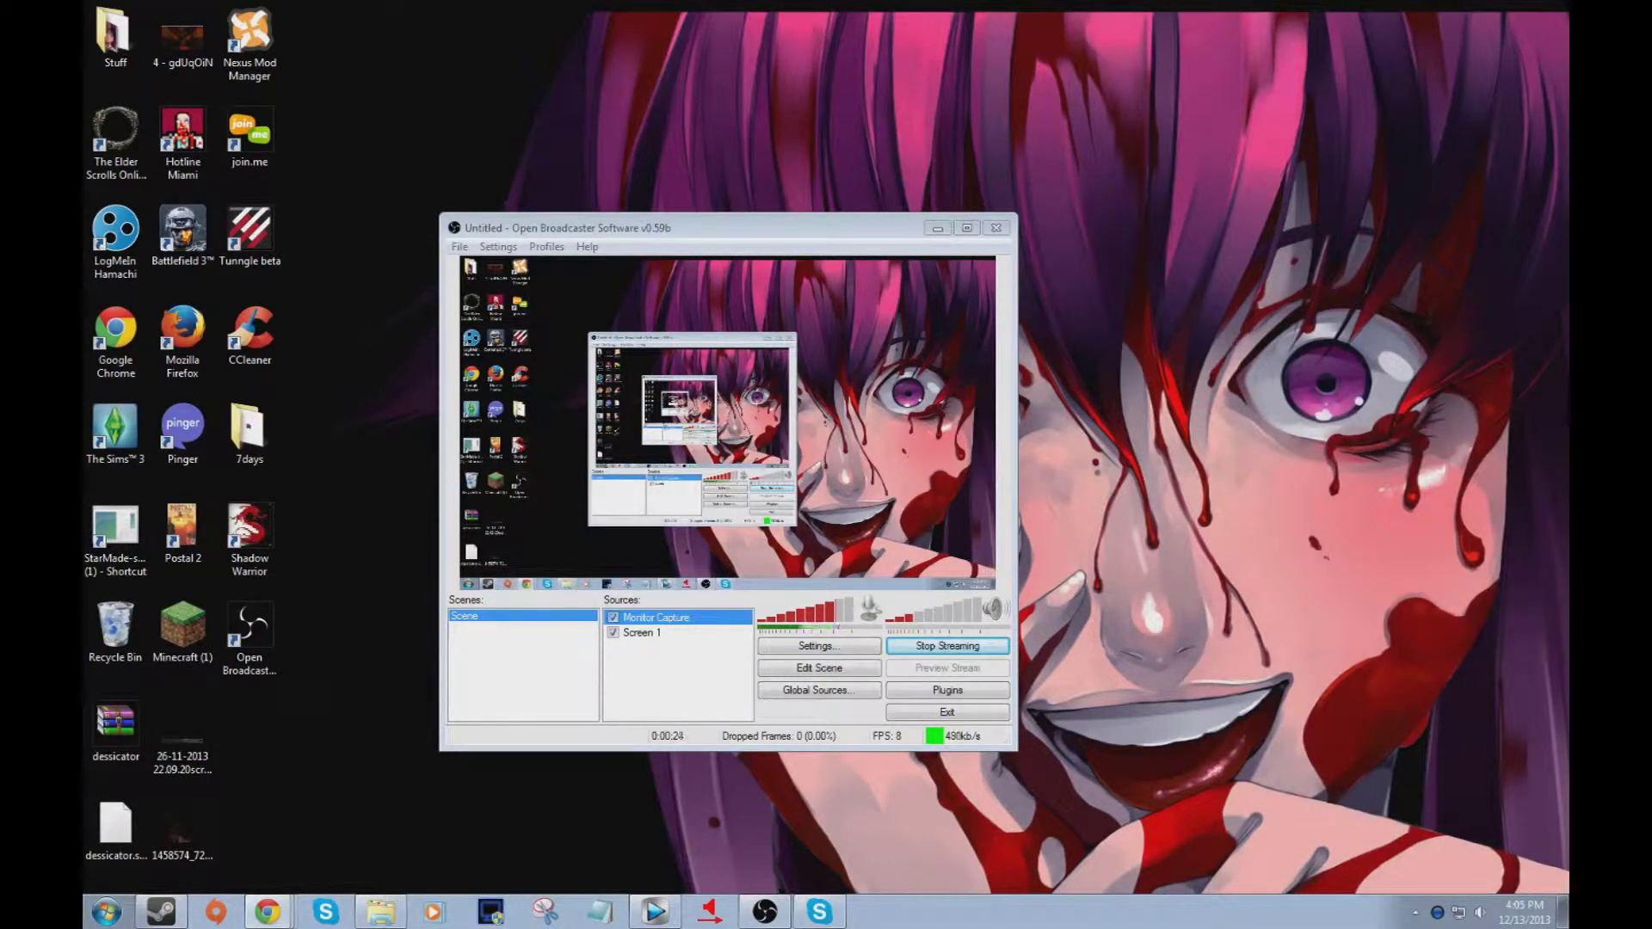
drag(1569, 348, 977, 37)
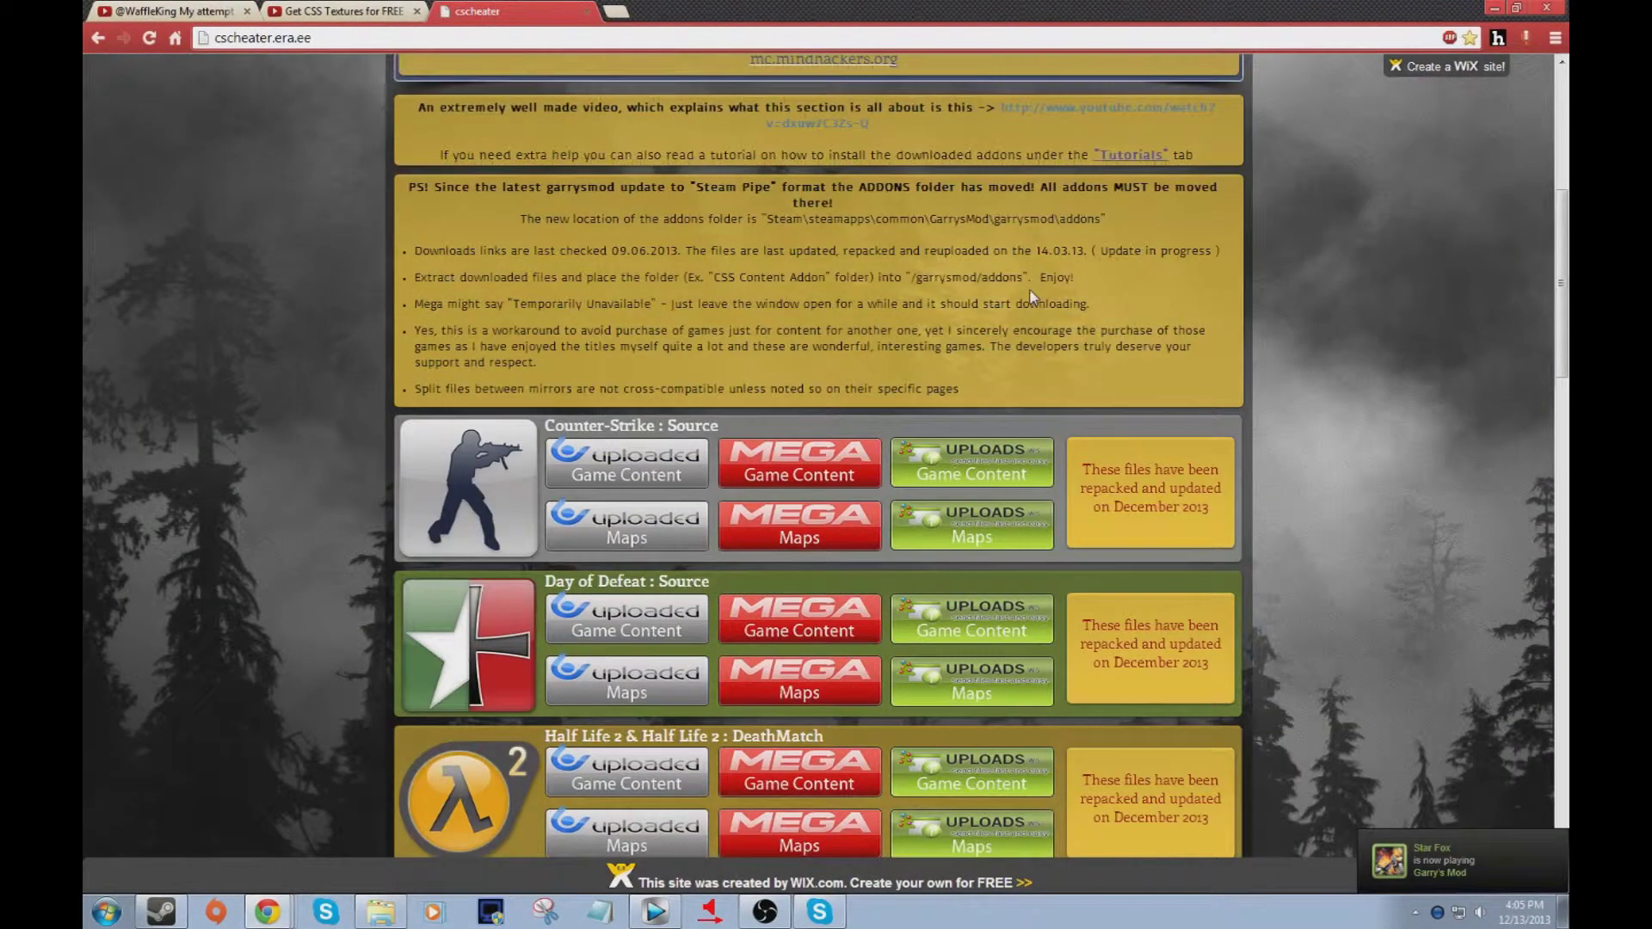
- Scroll through the cscheater page's Counter-Strike: Source content download listings
scroll(1031, 297, up, 2)
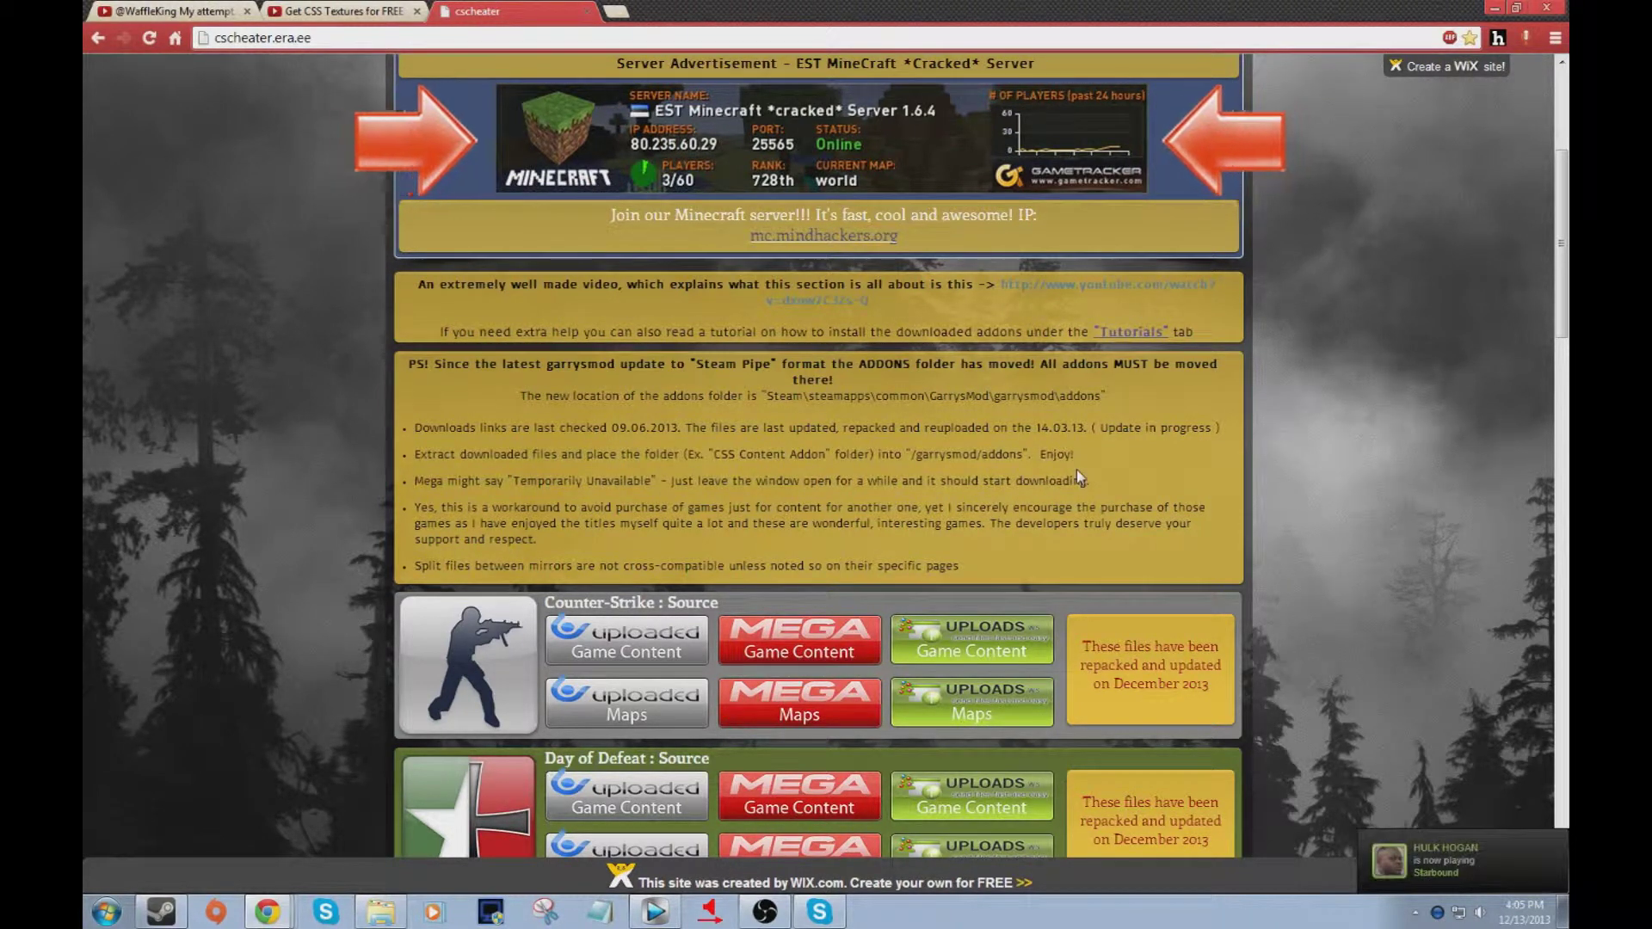
scroll(1076, 471, down, 1)
scroll(1067, 420, down, 1)
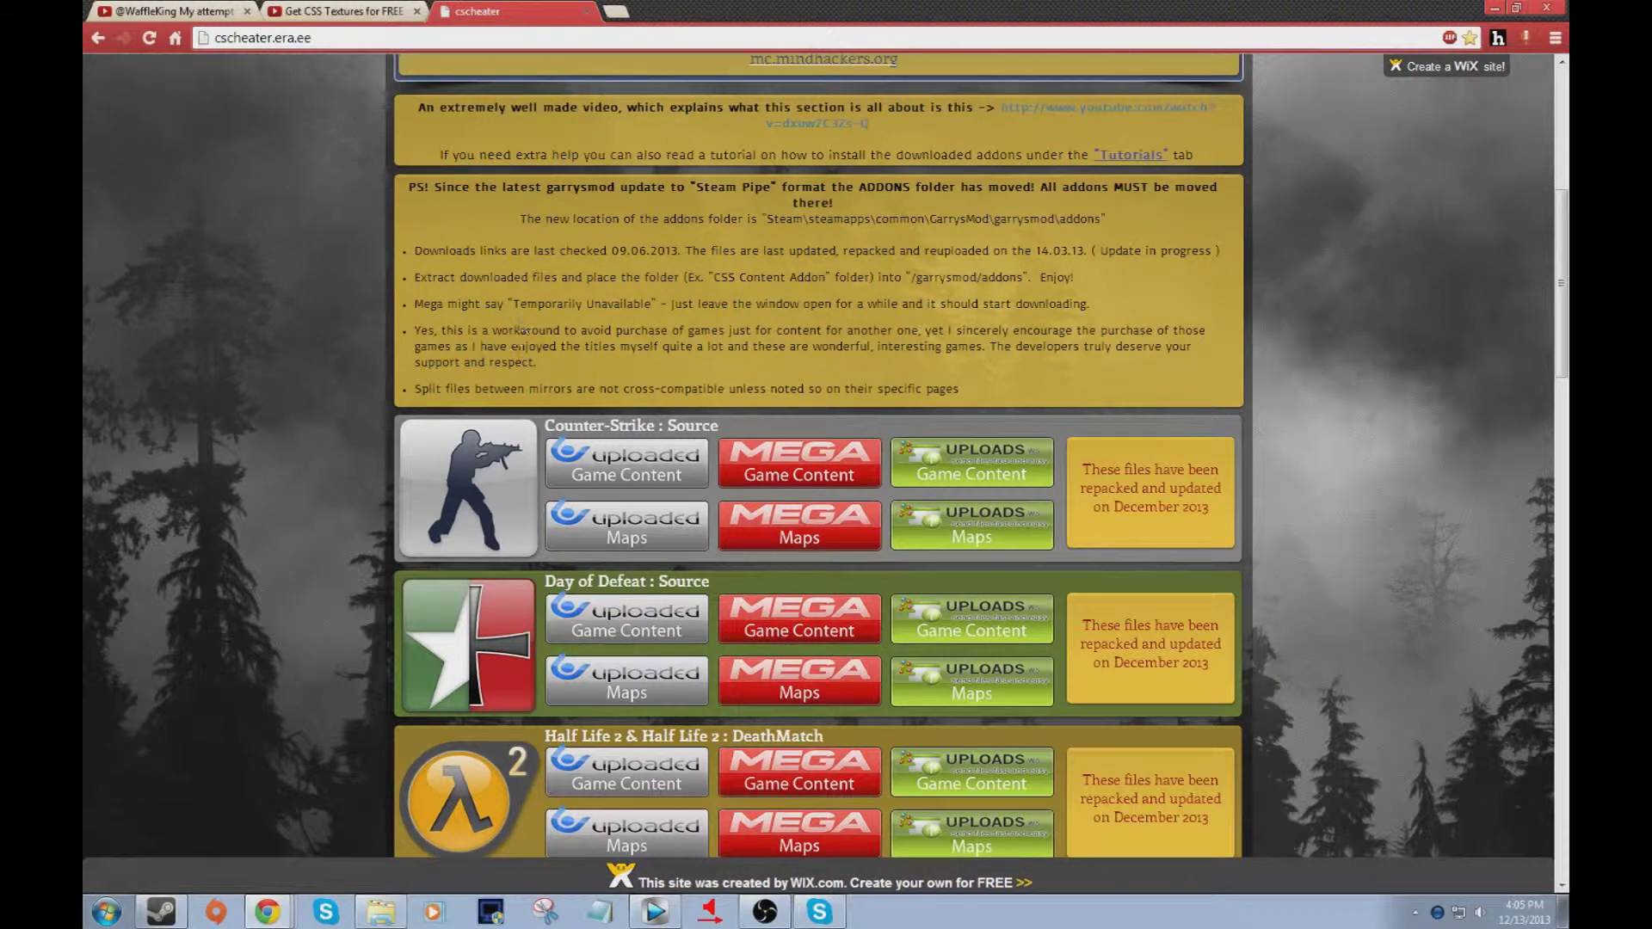
scroll(745, 324, down, 10)
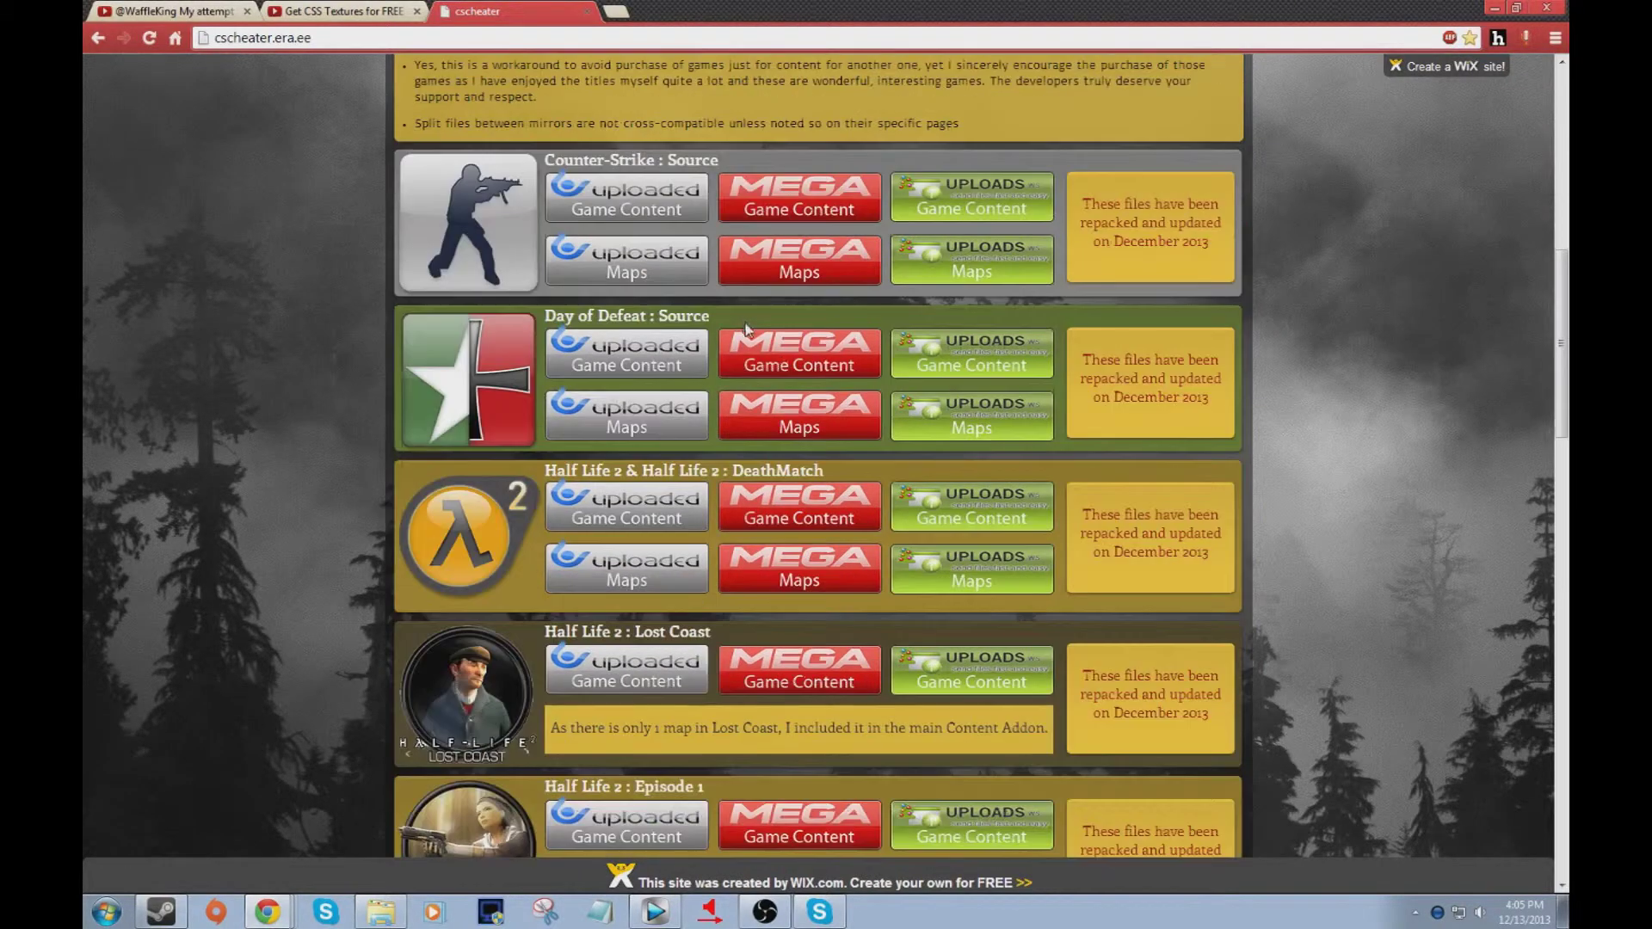
scroll(745, 332, down, 10)
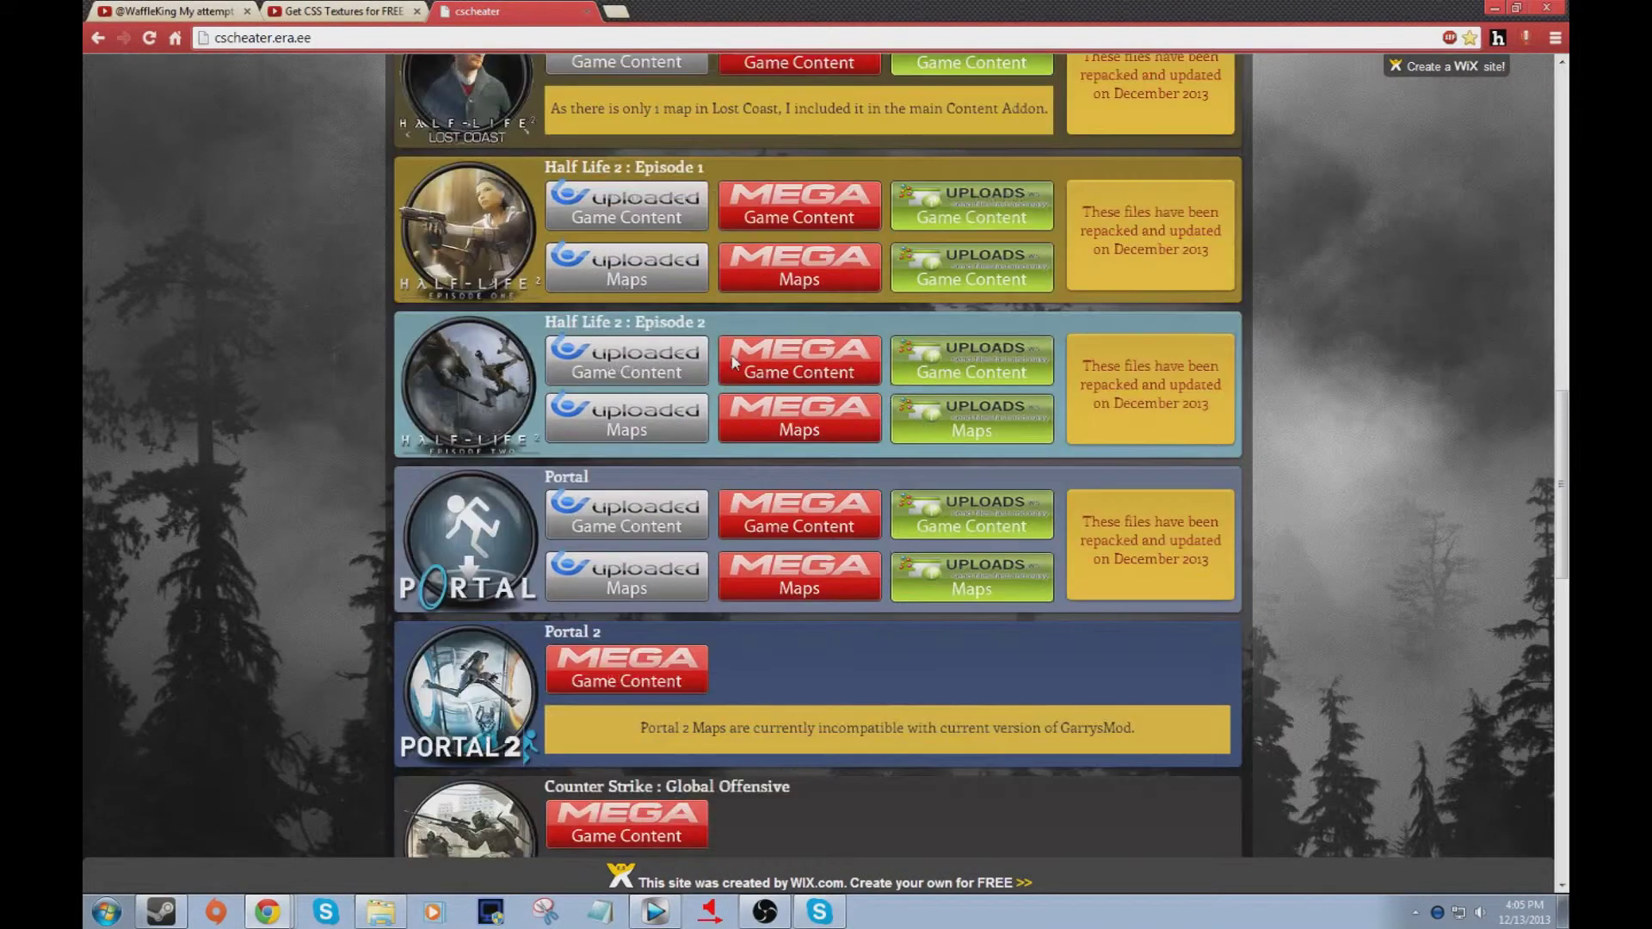
scroll(729, 366, down, 6)
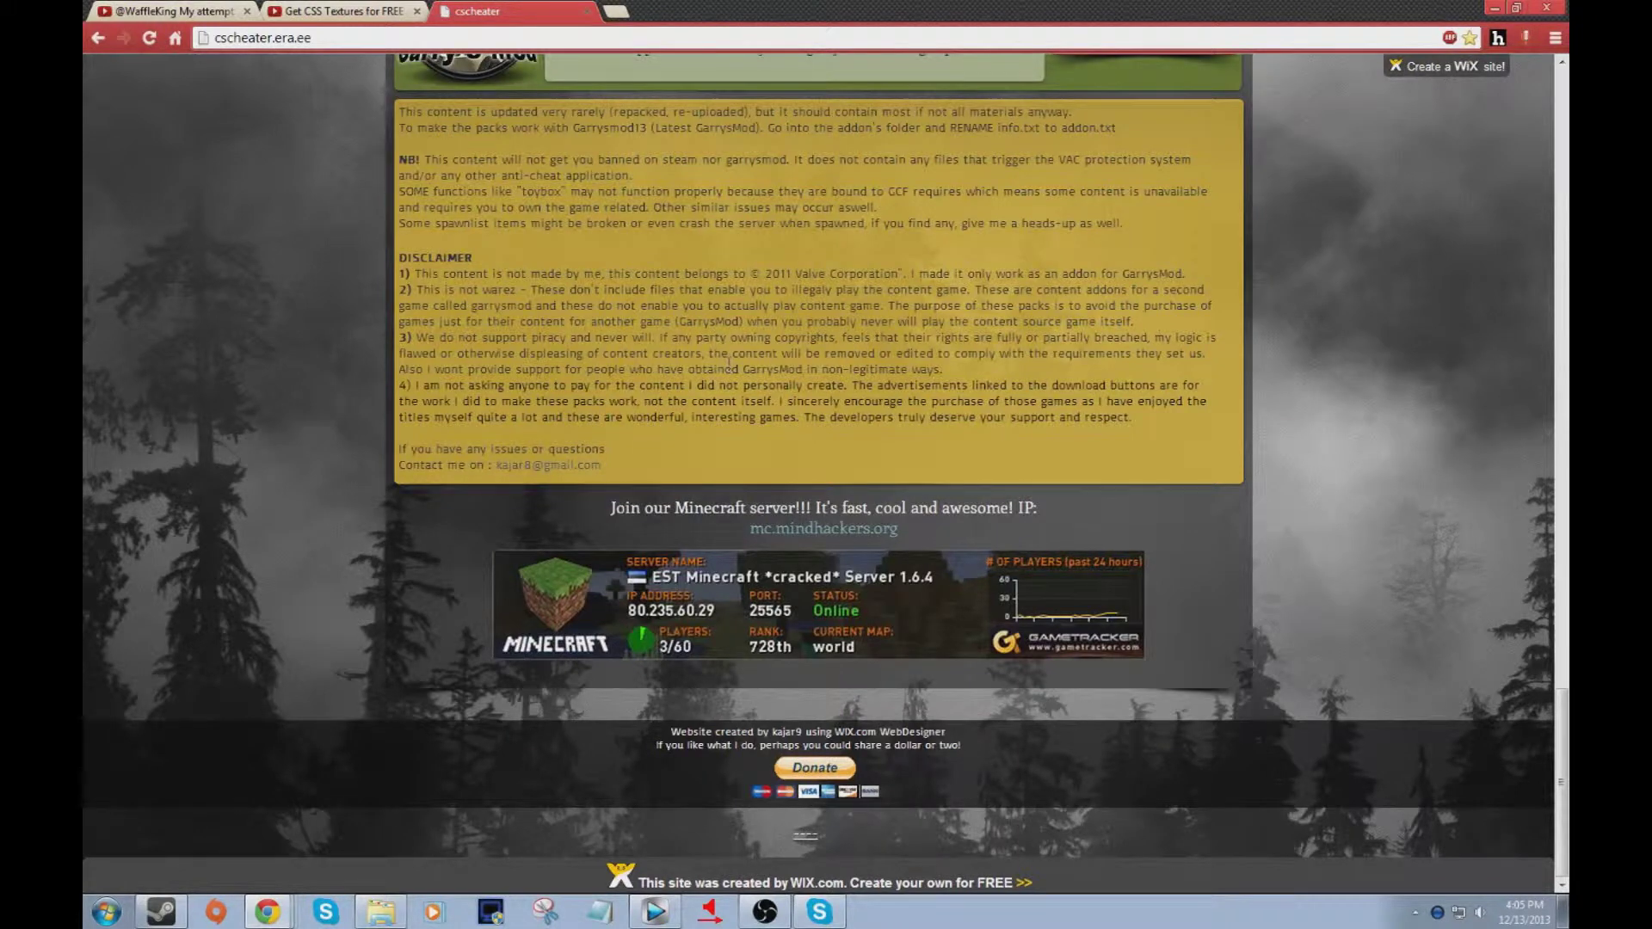
scroll(729, 365, up, 1)
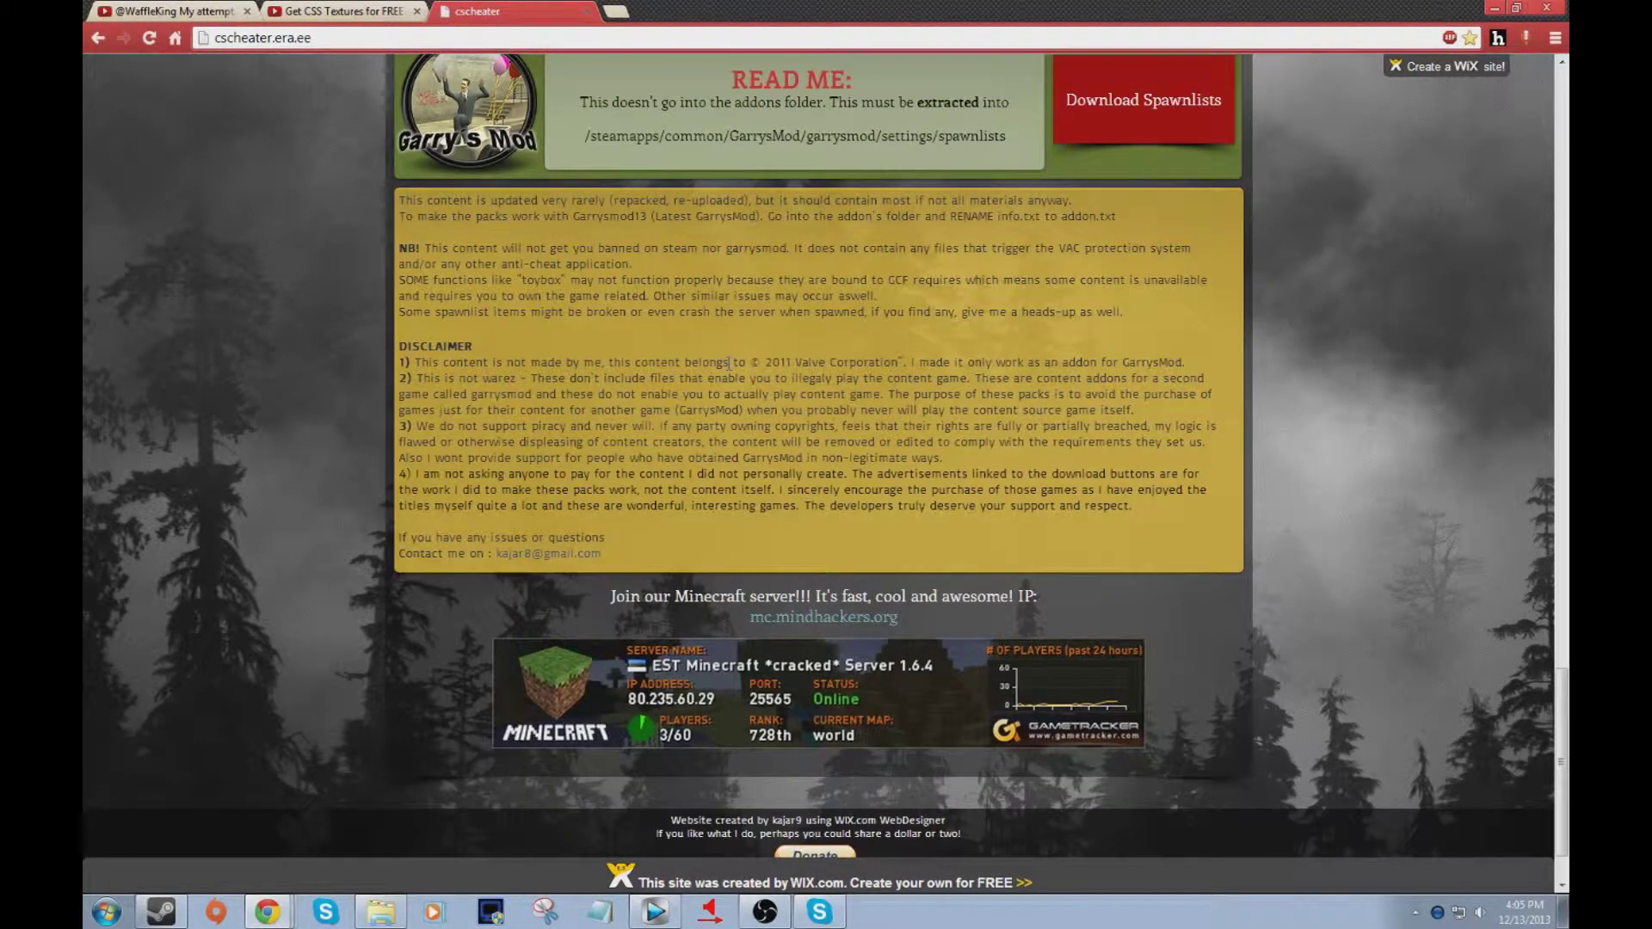
scroll(730, 363, up, 1)
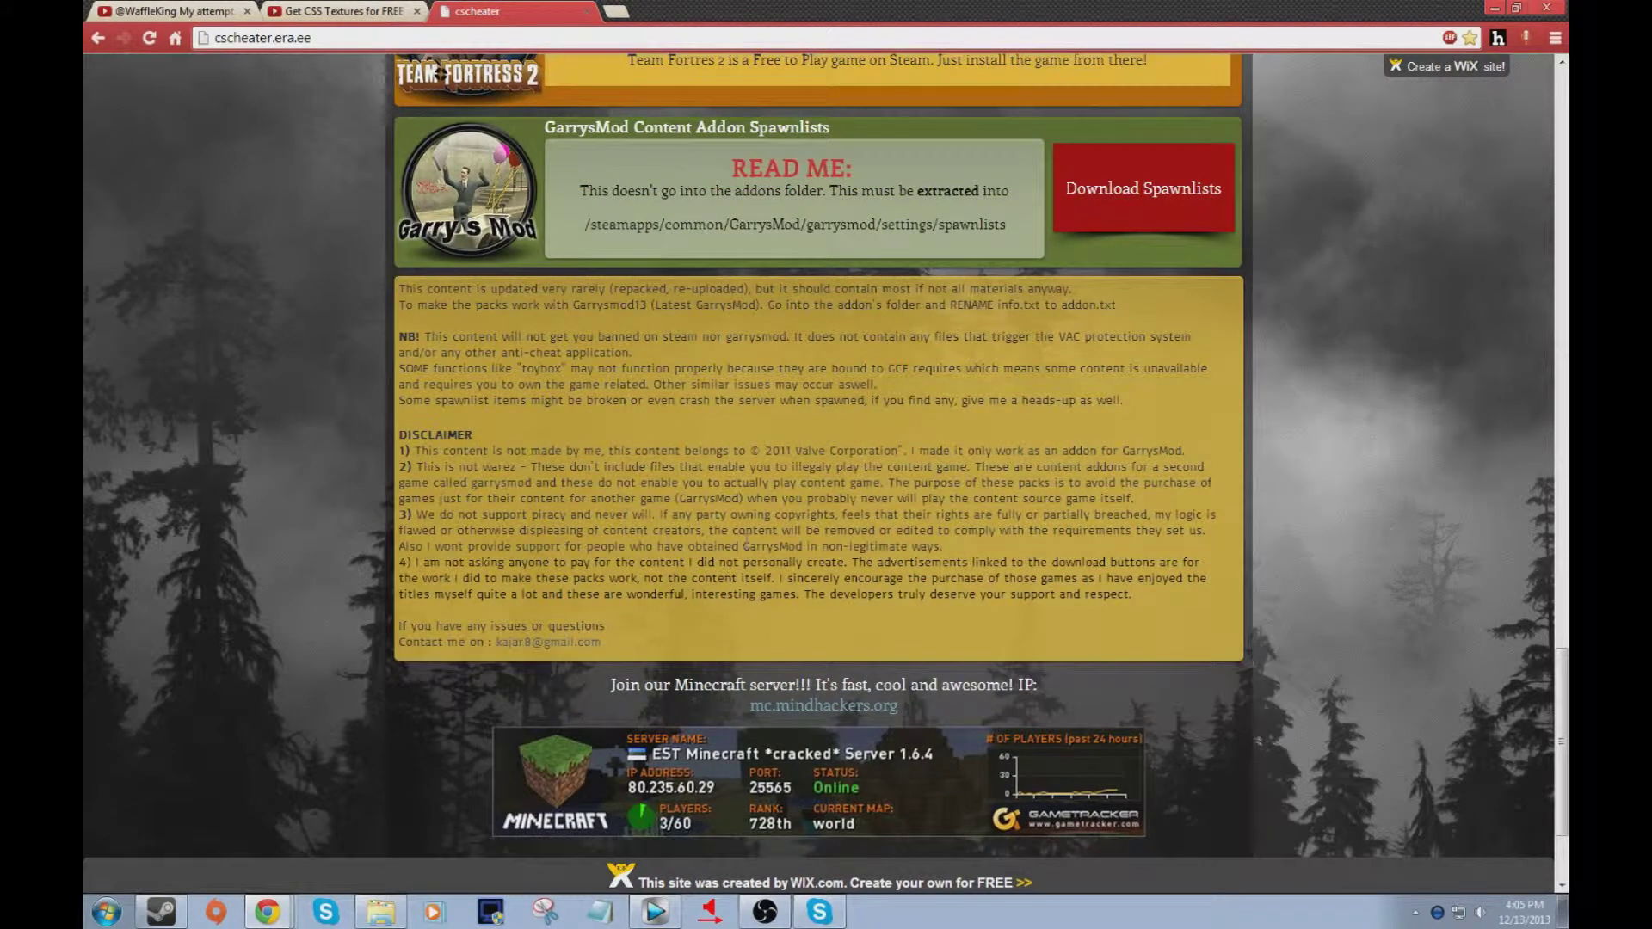
scroll(766, 526, up, 15)
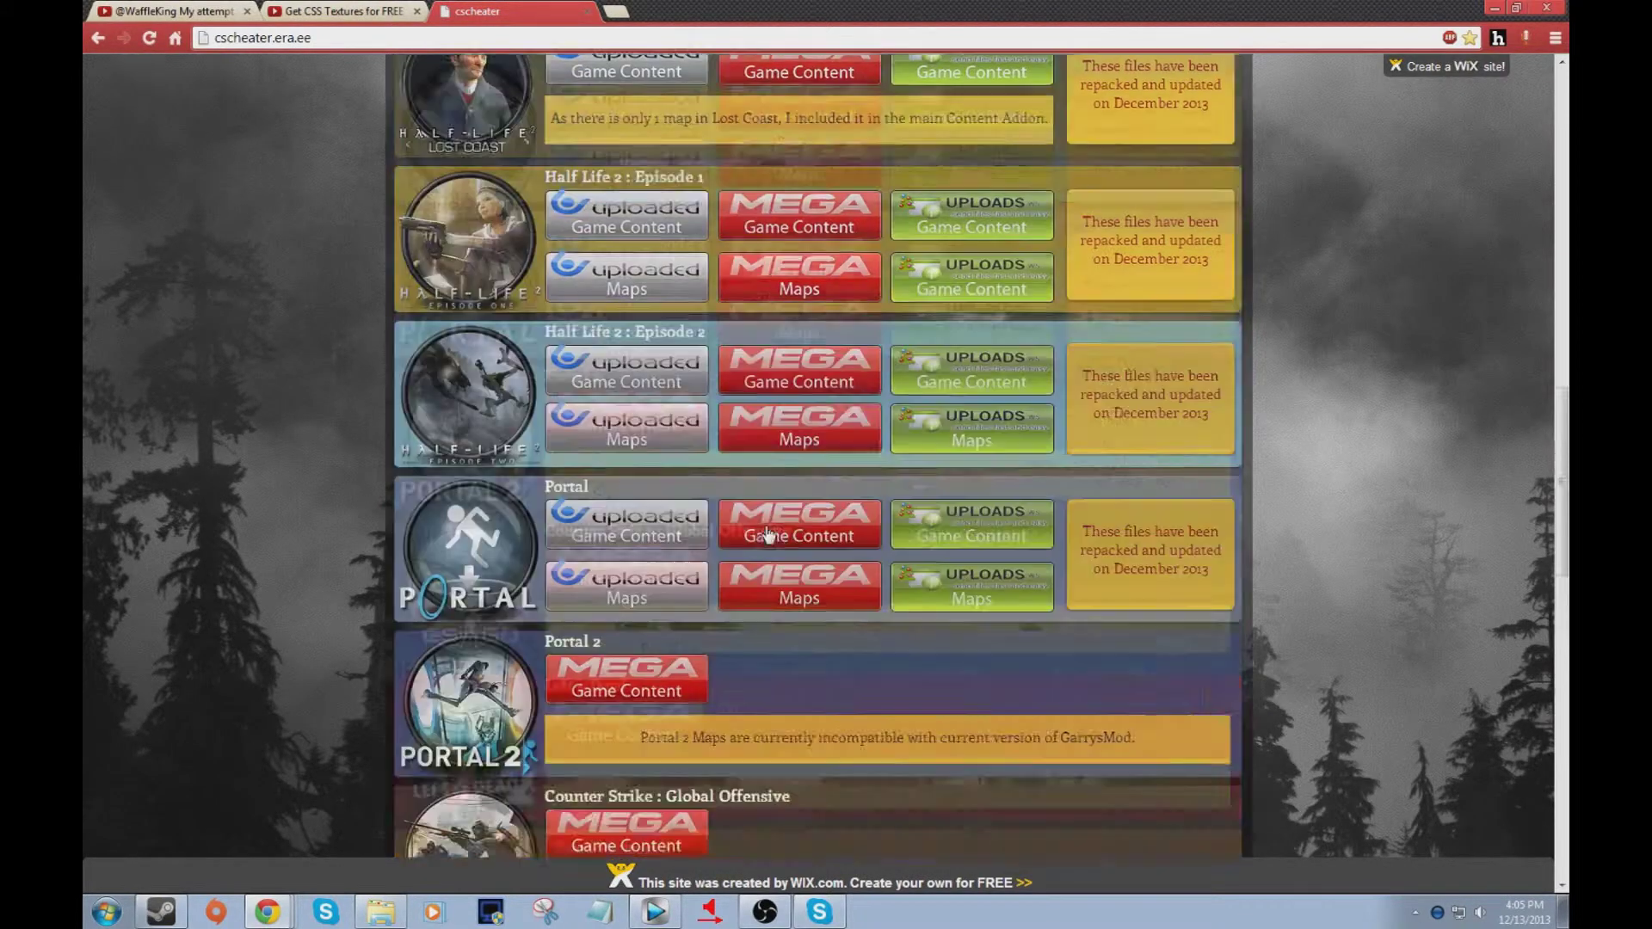
scroll(769, 535, up, 9)
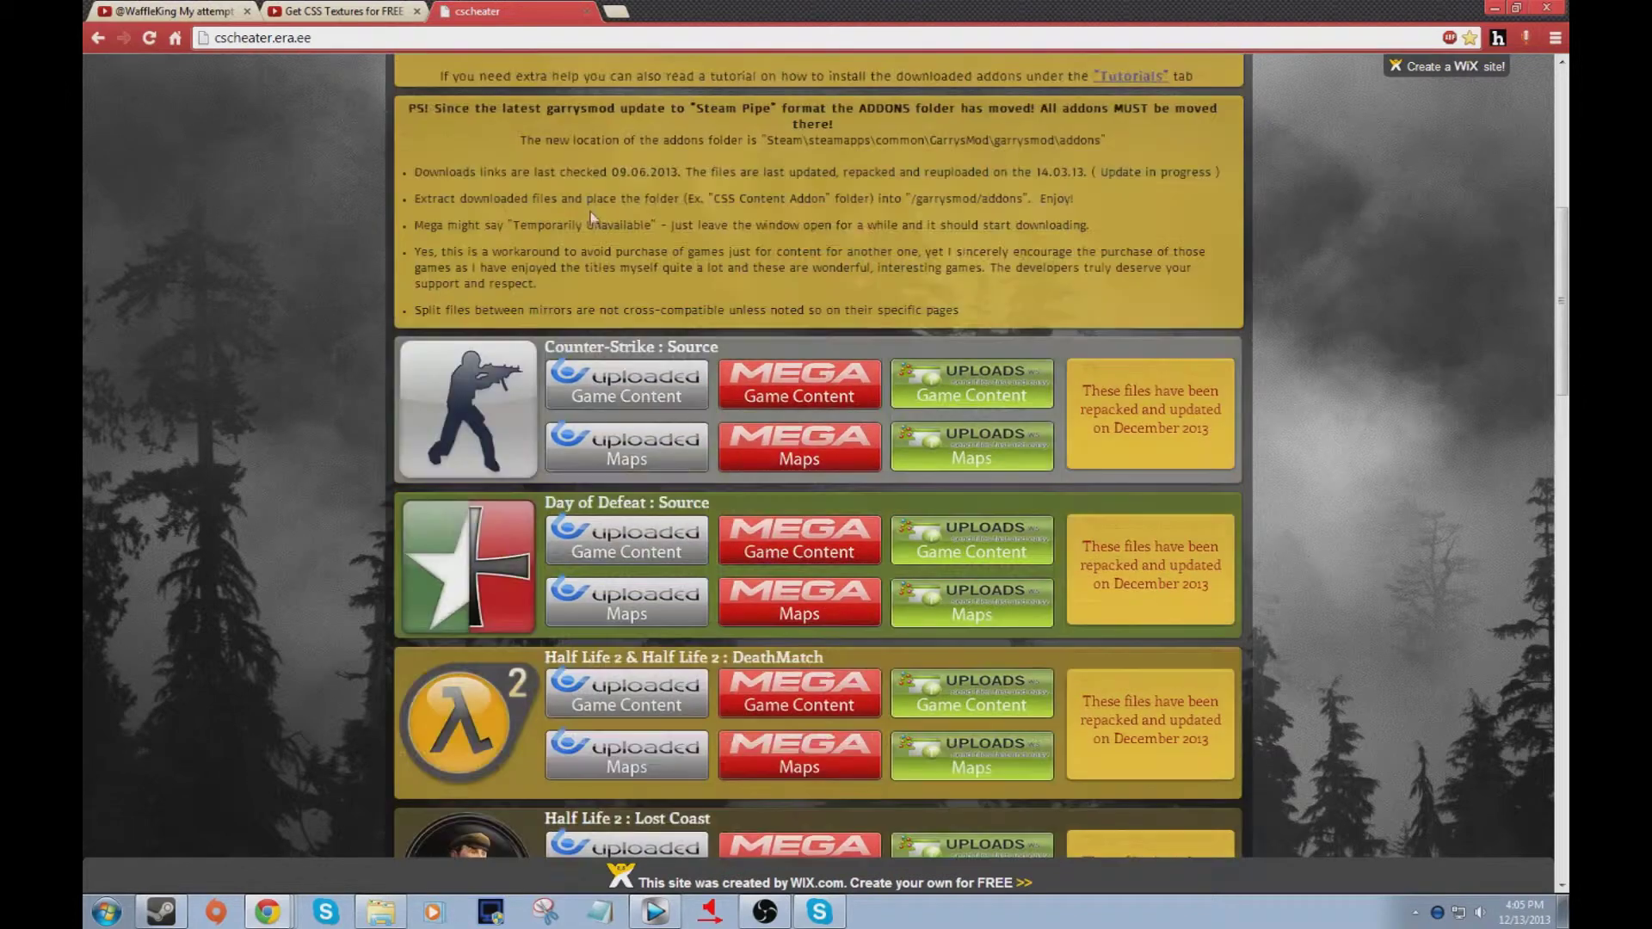
scroll(625, 309, up, 1)
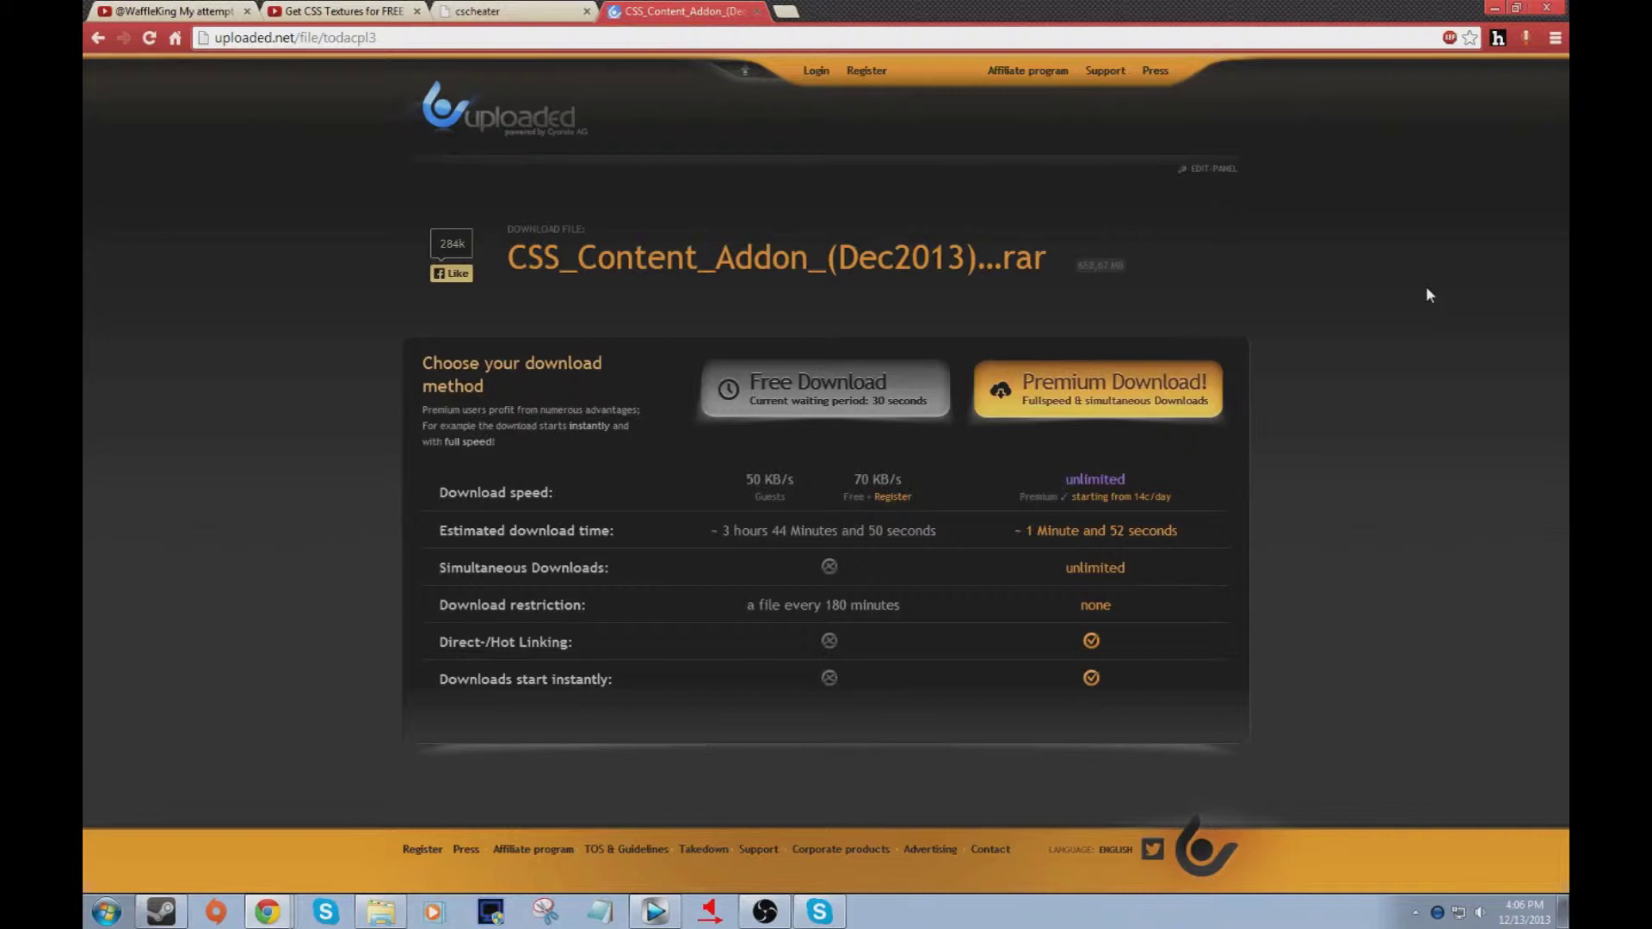
- Start the free download of CSS_Content_Addon_(Dec2013).rar, close the register popup, and restore the browser window
click(841, 400)
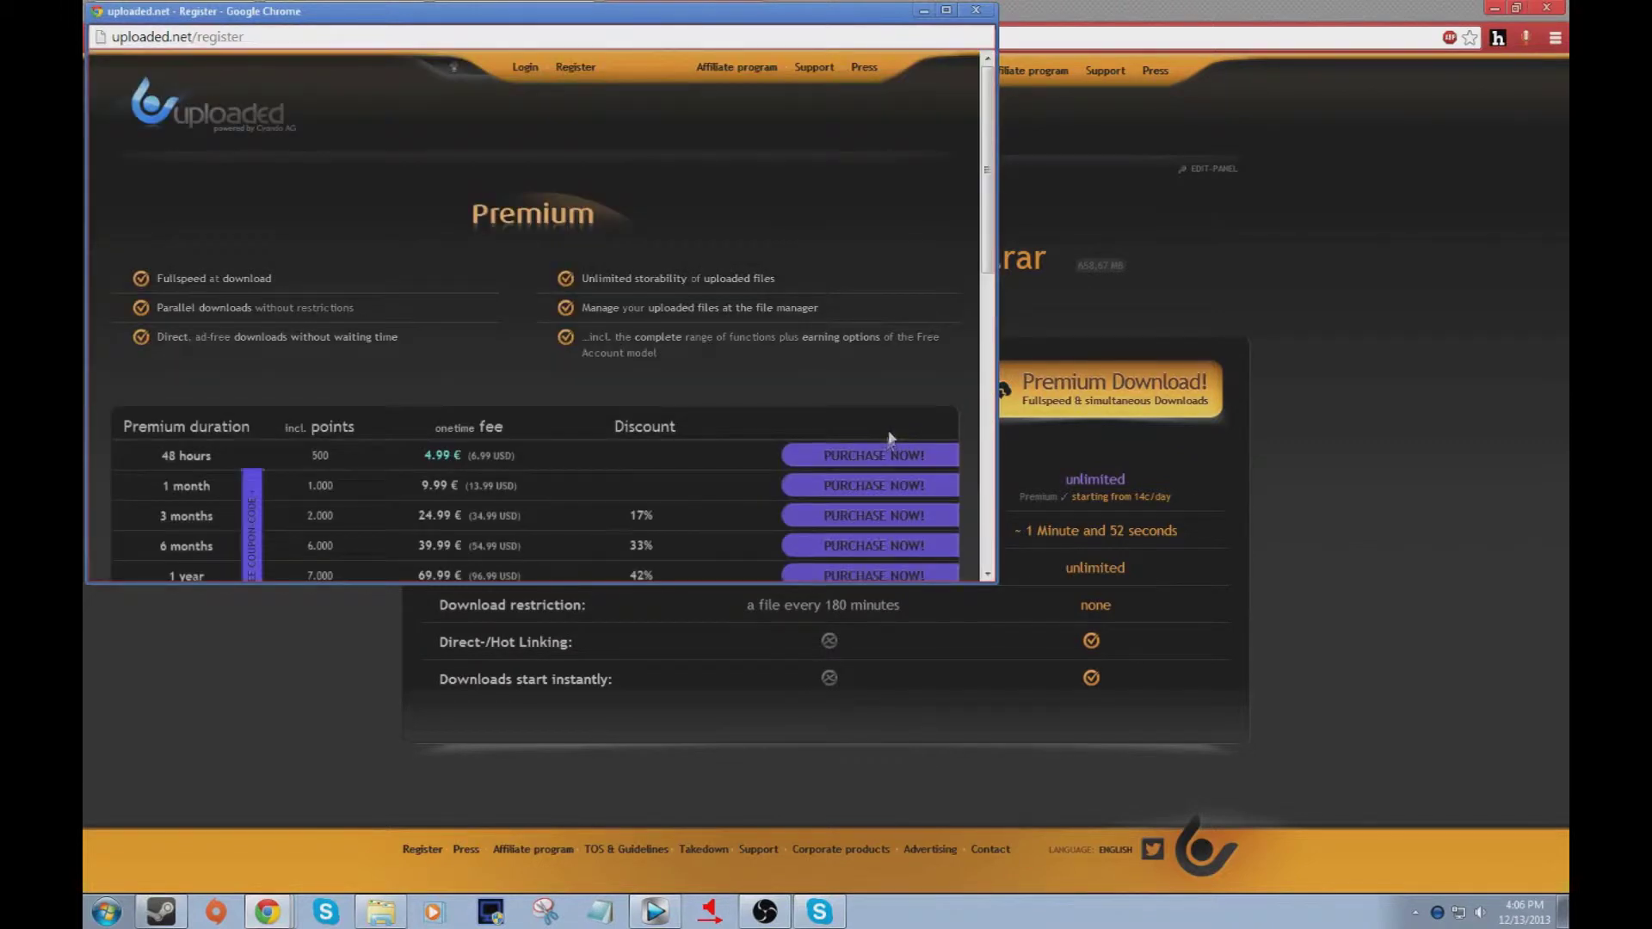
click(976, 10)
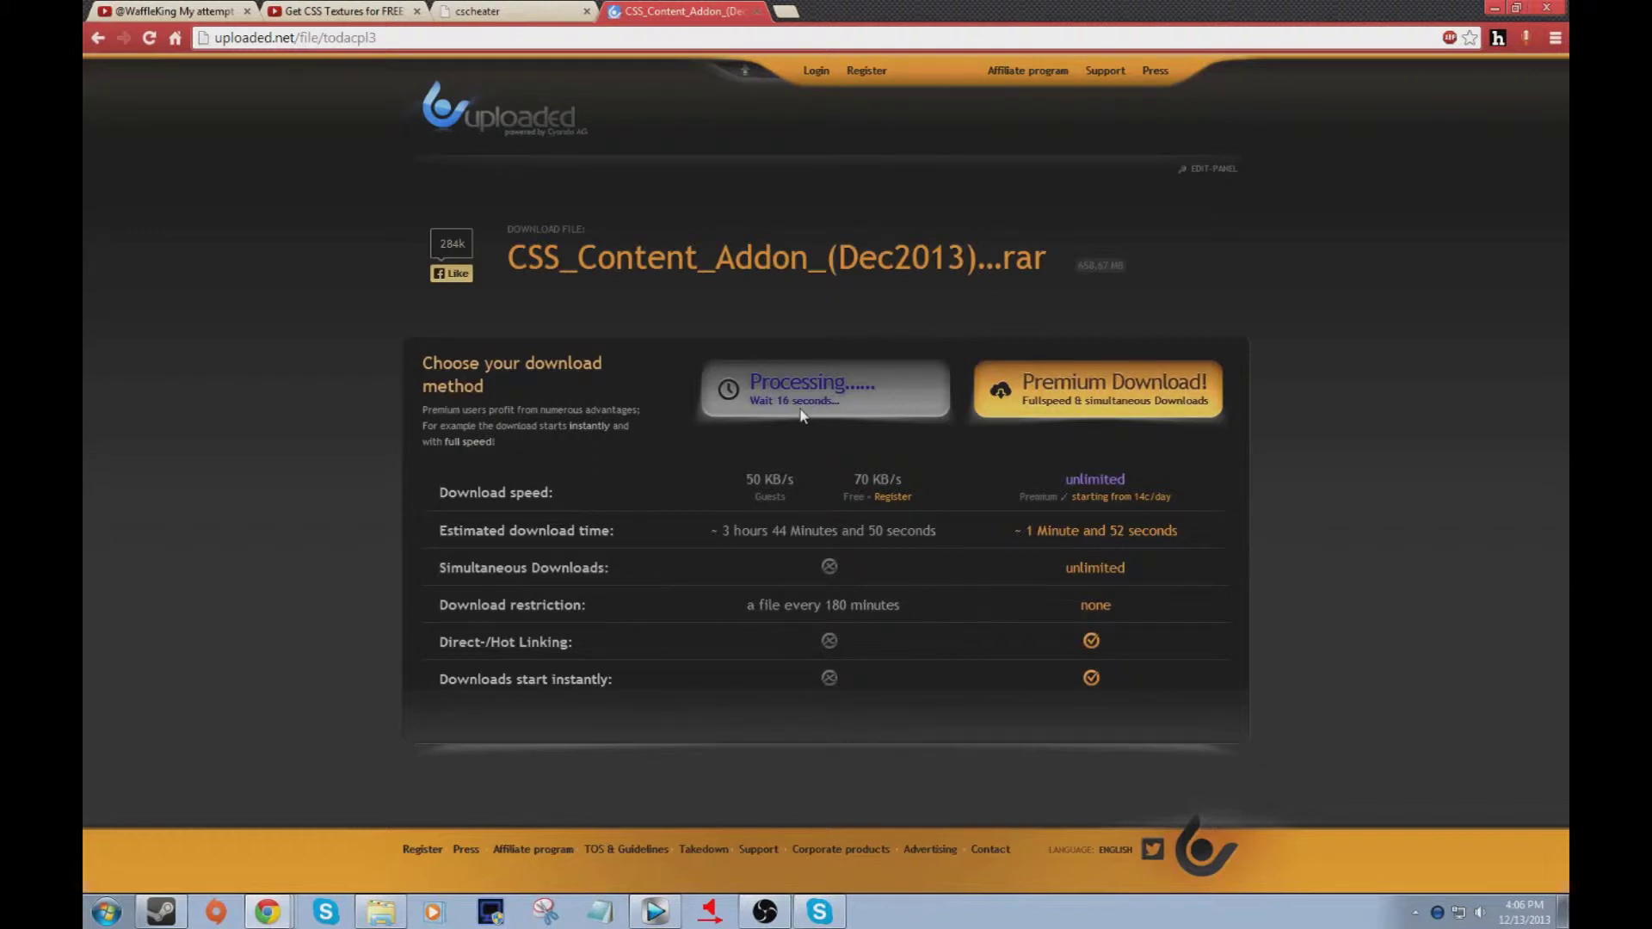
drag(938, 8, 959, 179)
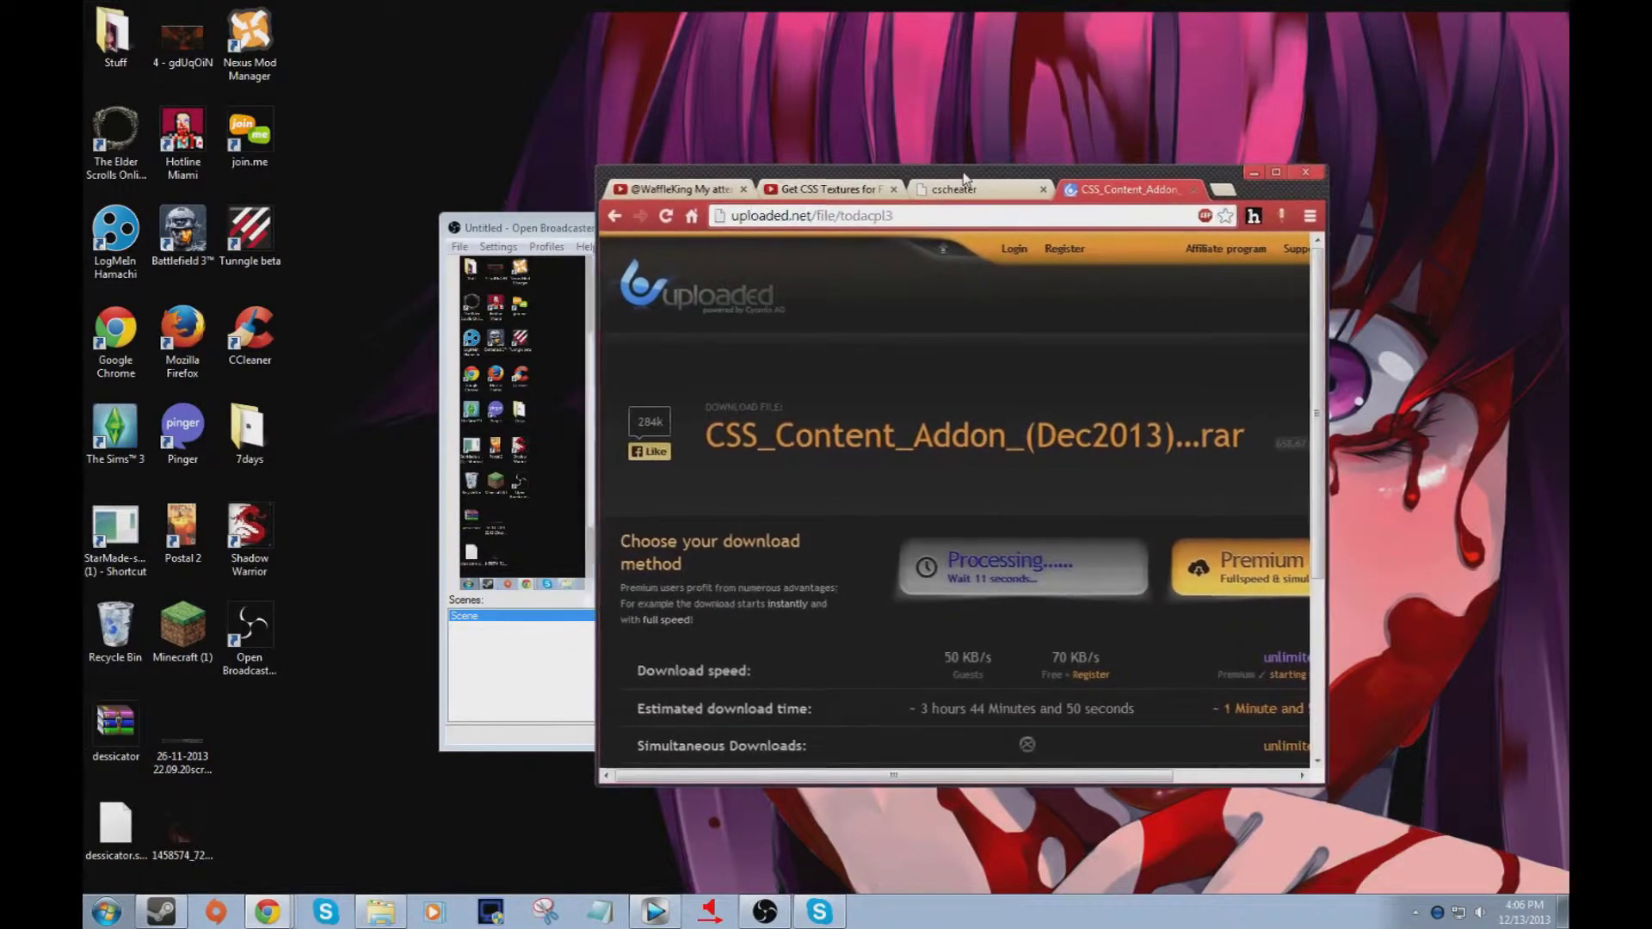
- Browse from Computer into Local Disk (A:) down to Steam's SteamApps Common folder
click(107, 912)
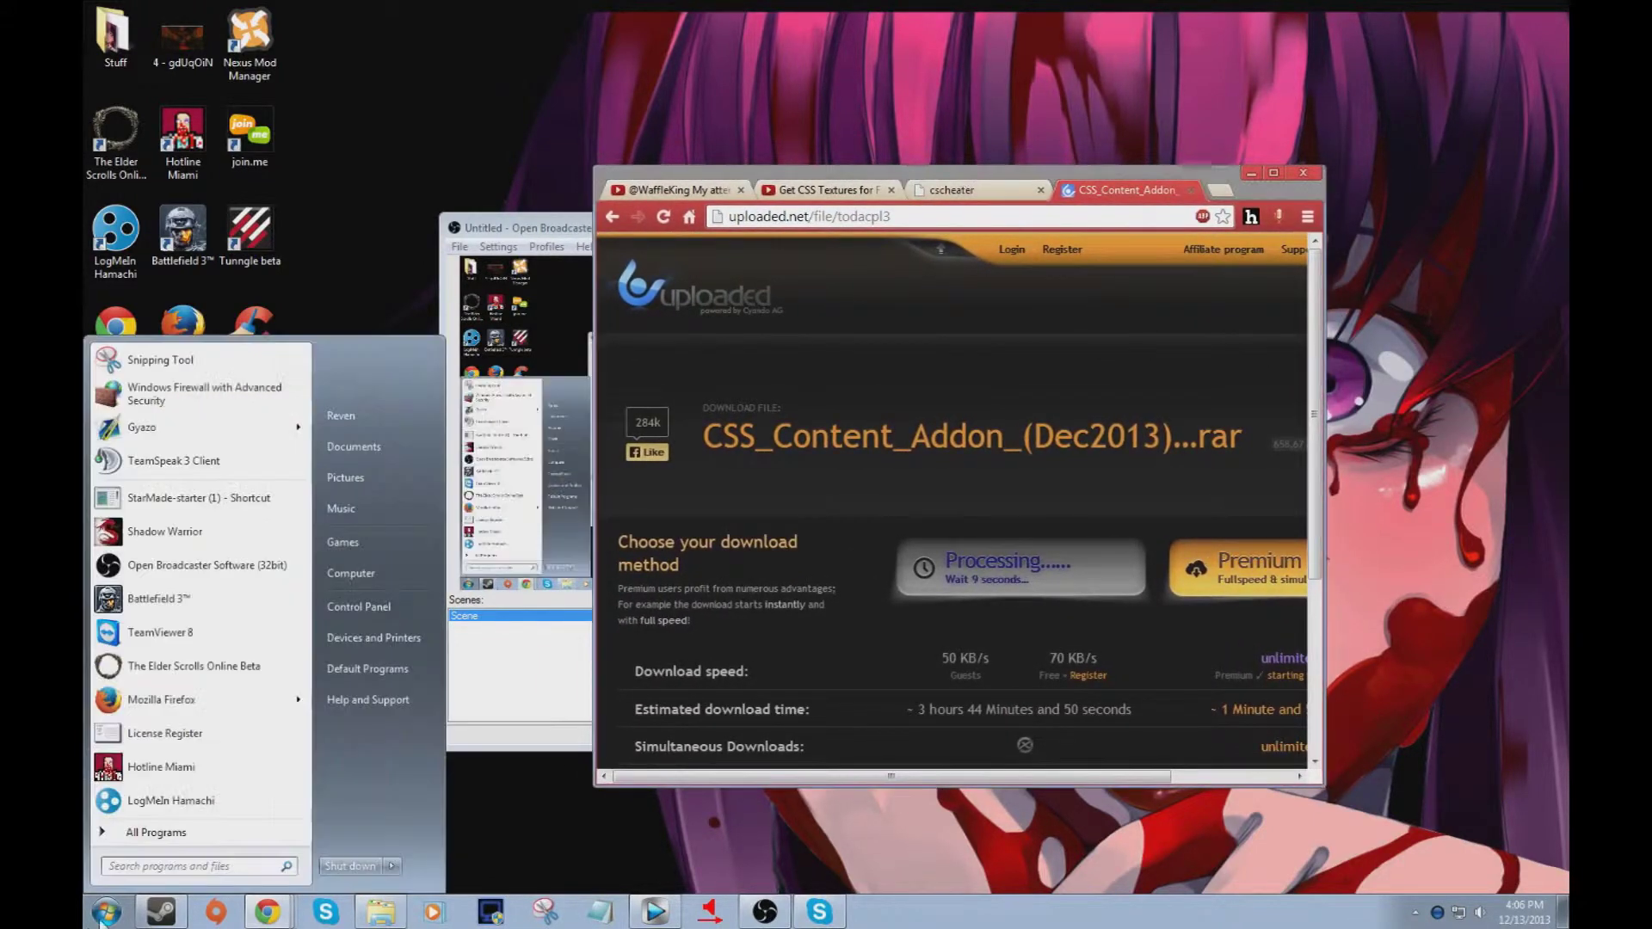
click(385, 575)
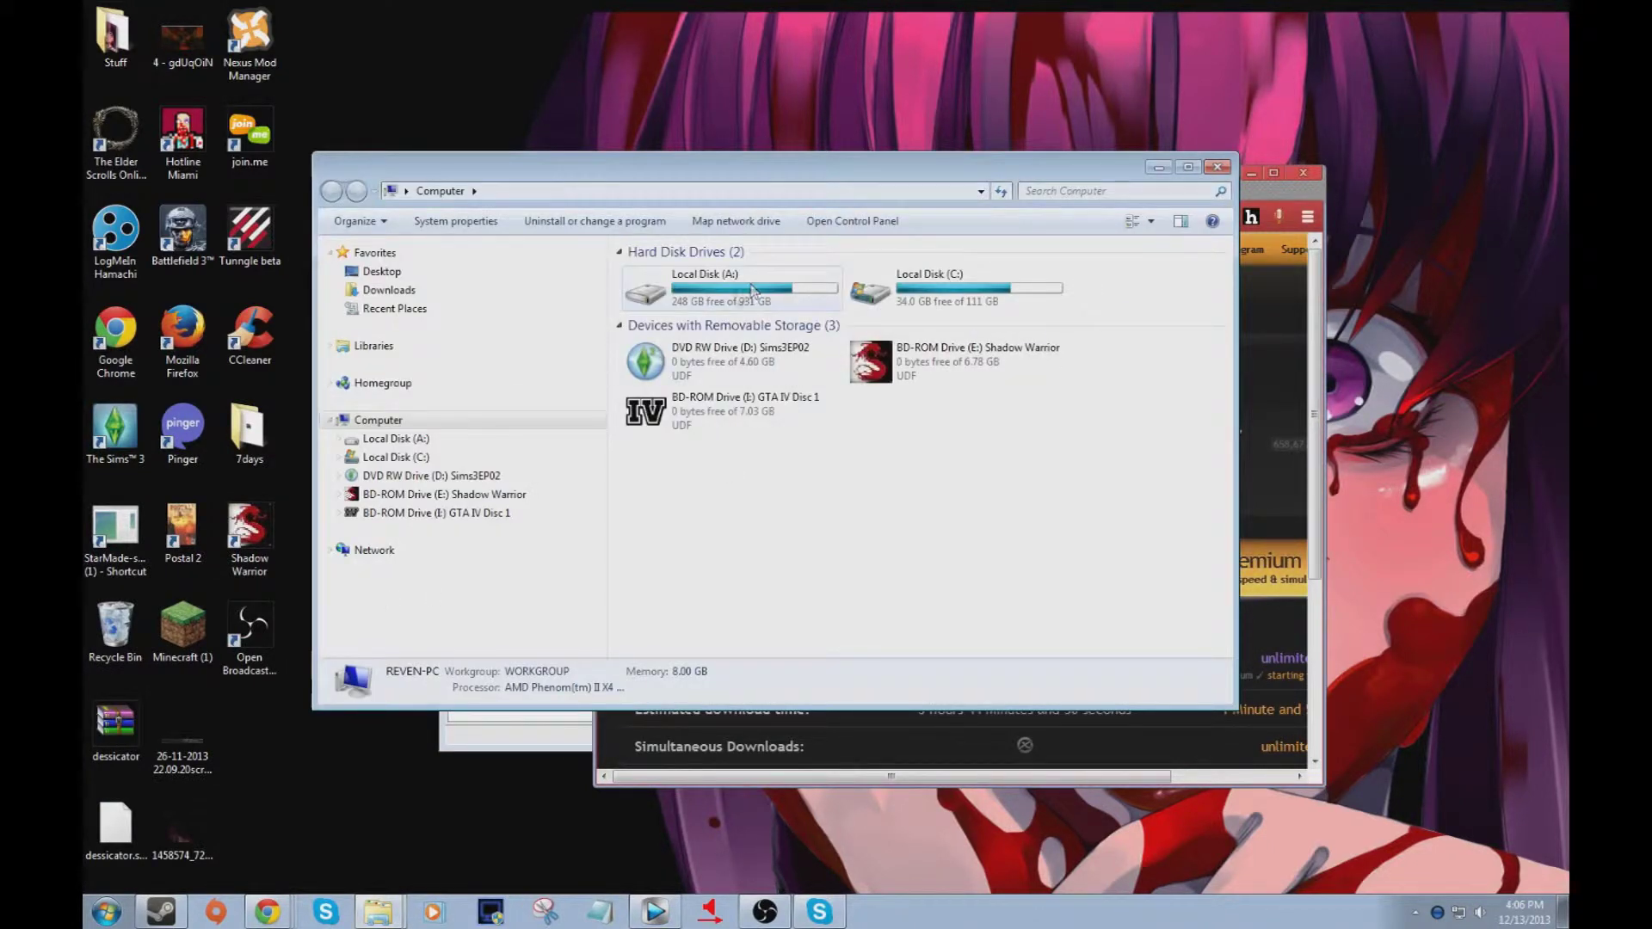
click(801, 296)
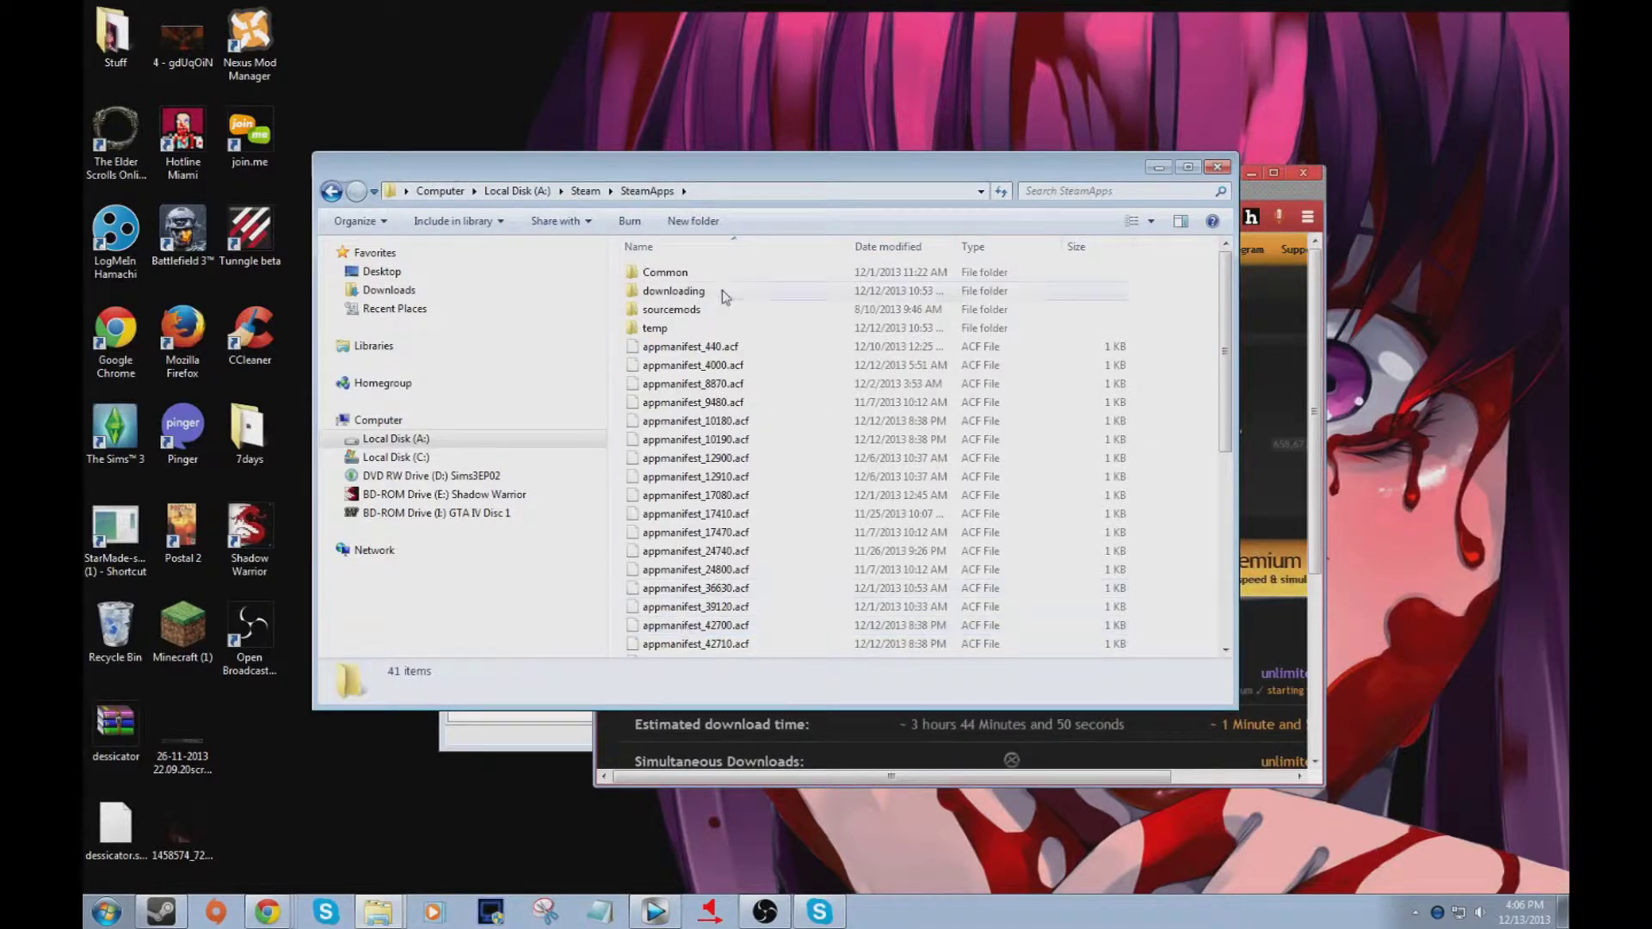
double_click(720, 272)
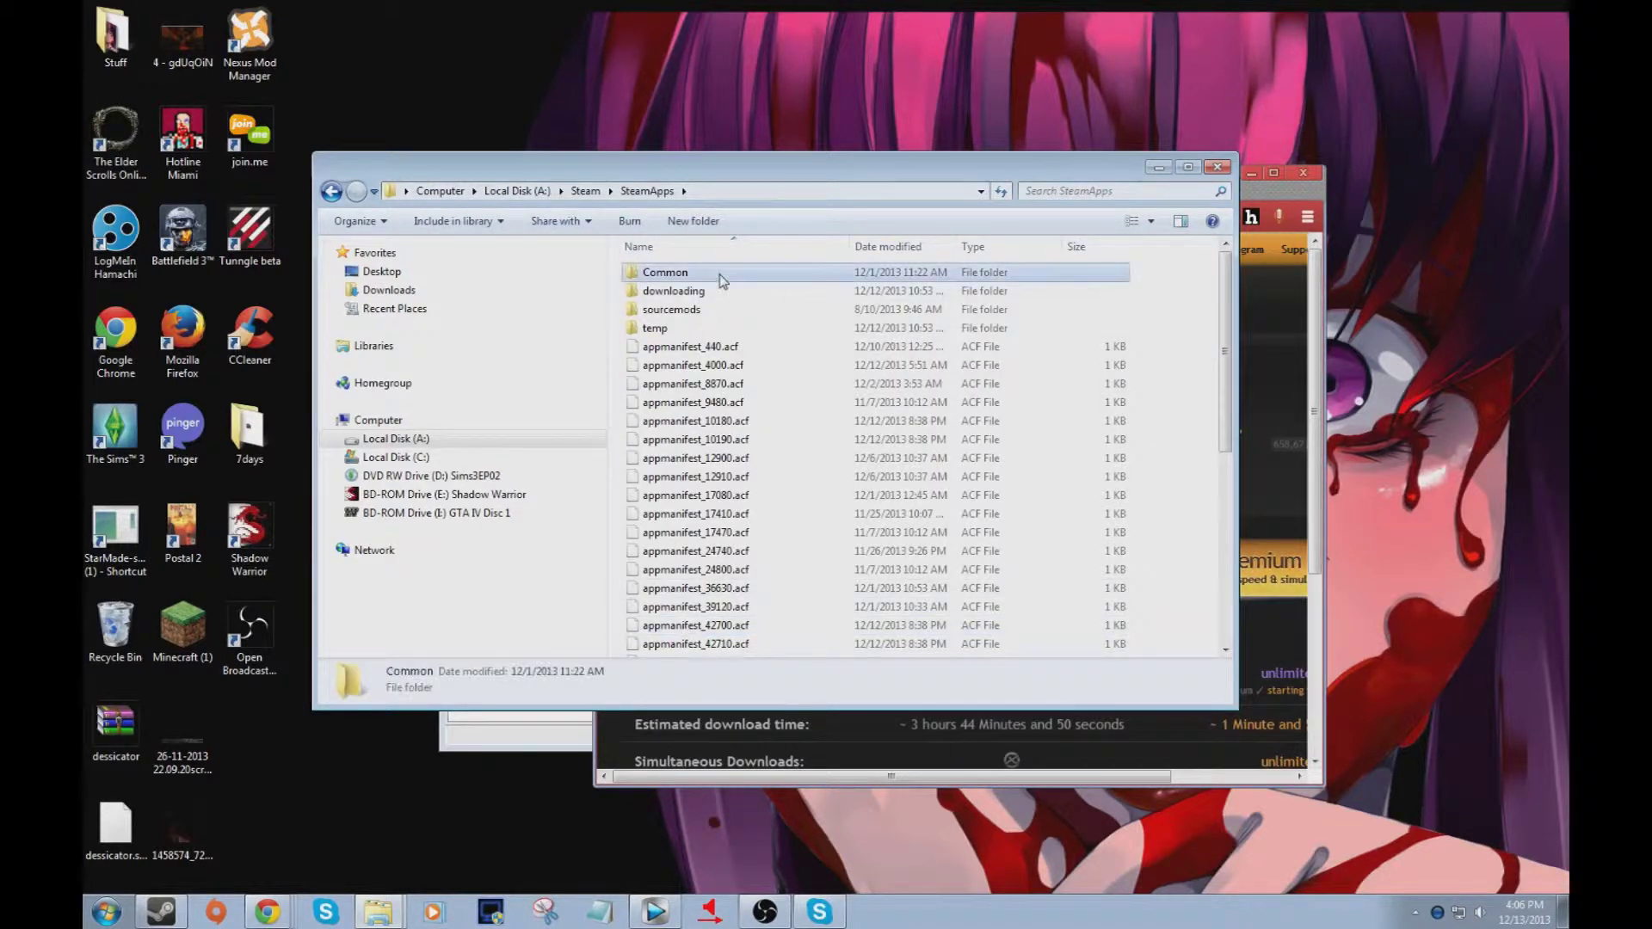
scroll(753, 437, down, 4)
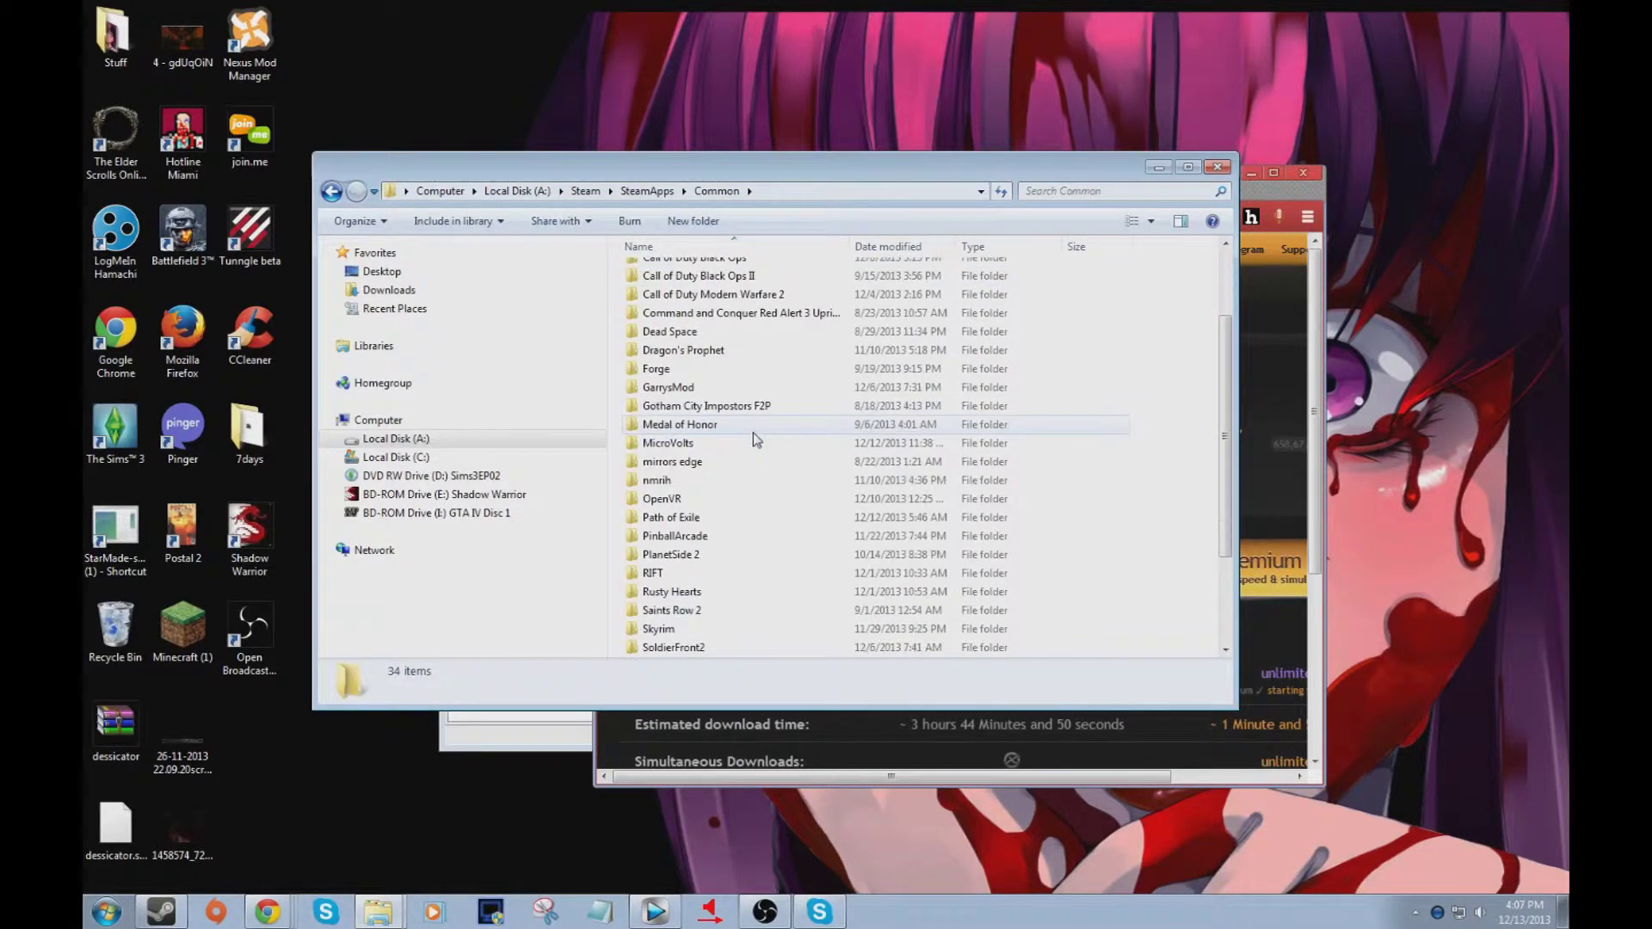
- Open GarrysMod > GarrysMod > Addons (176 items), then return to the uploaded.net page
double_click(688, 276)
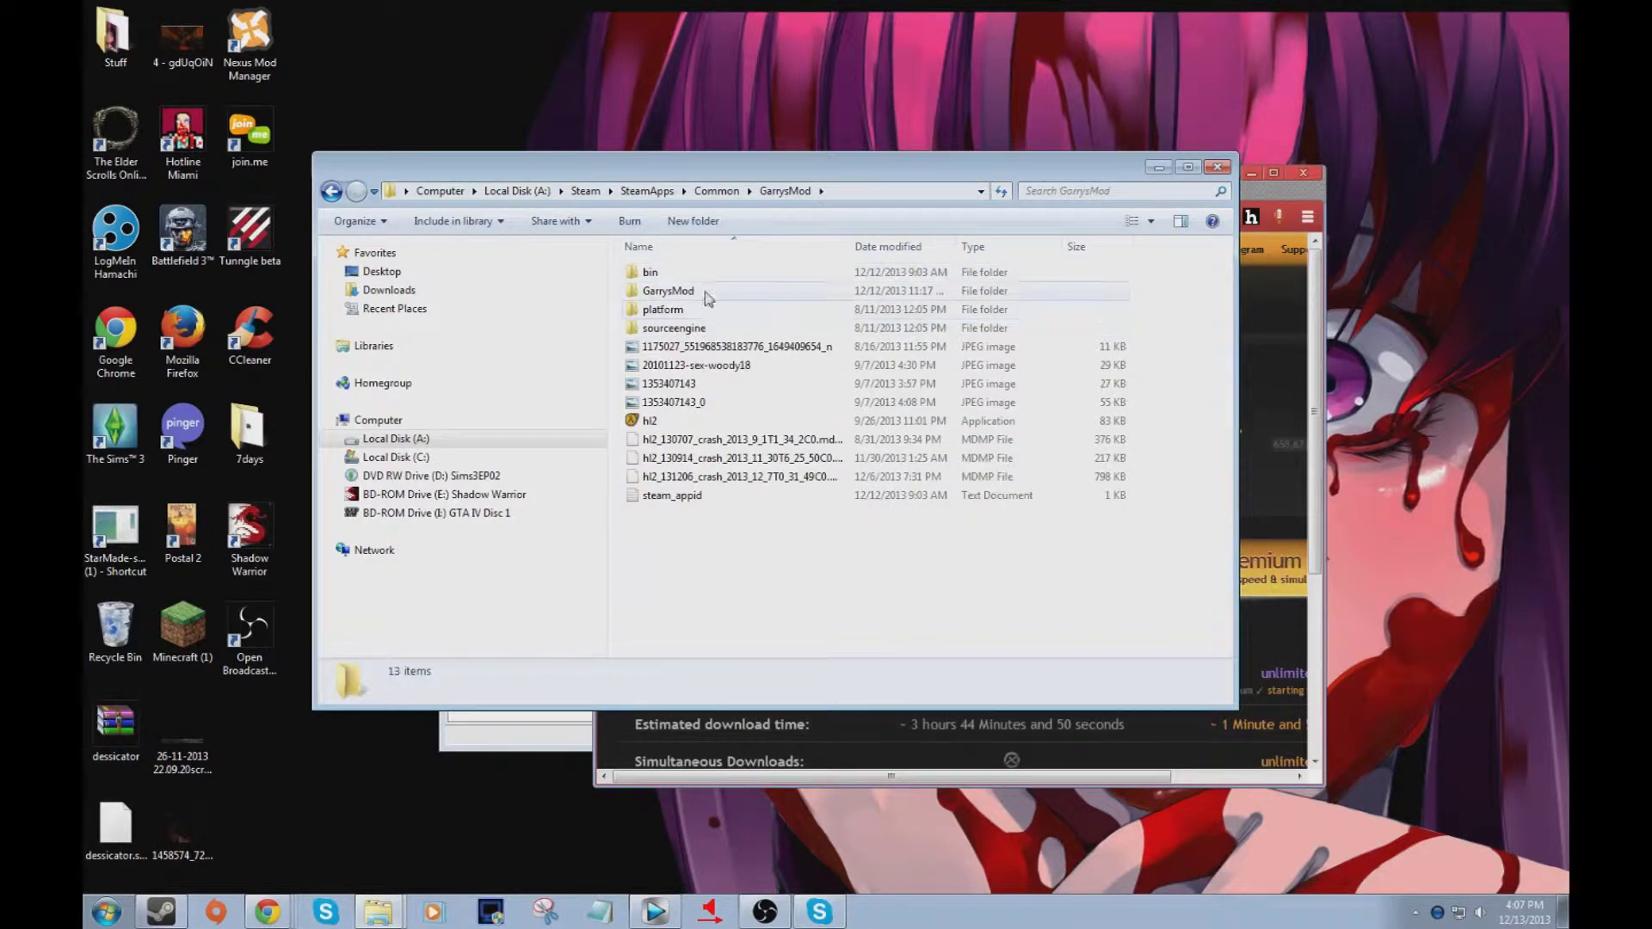
double_click(708, 293)
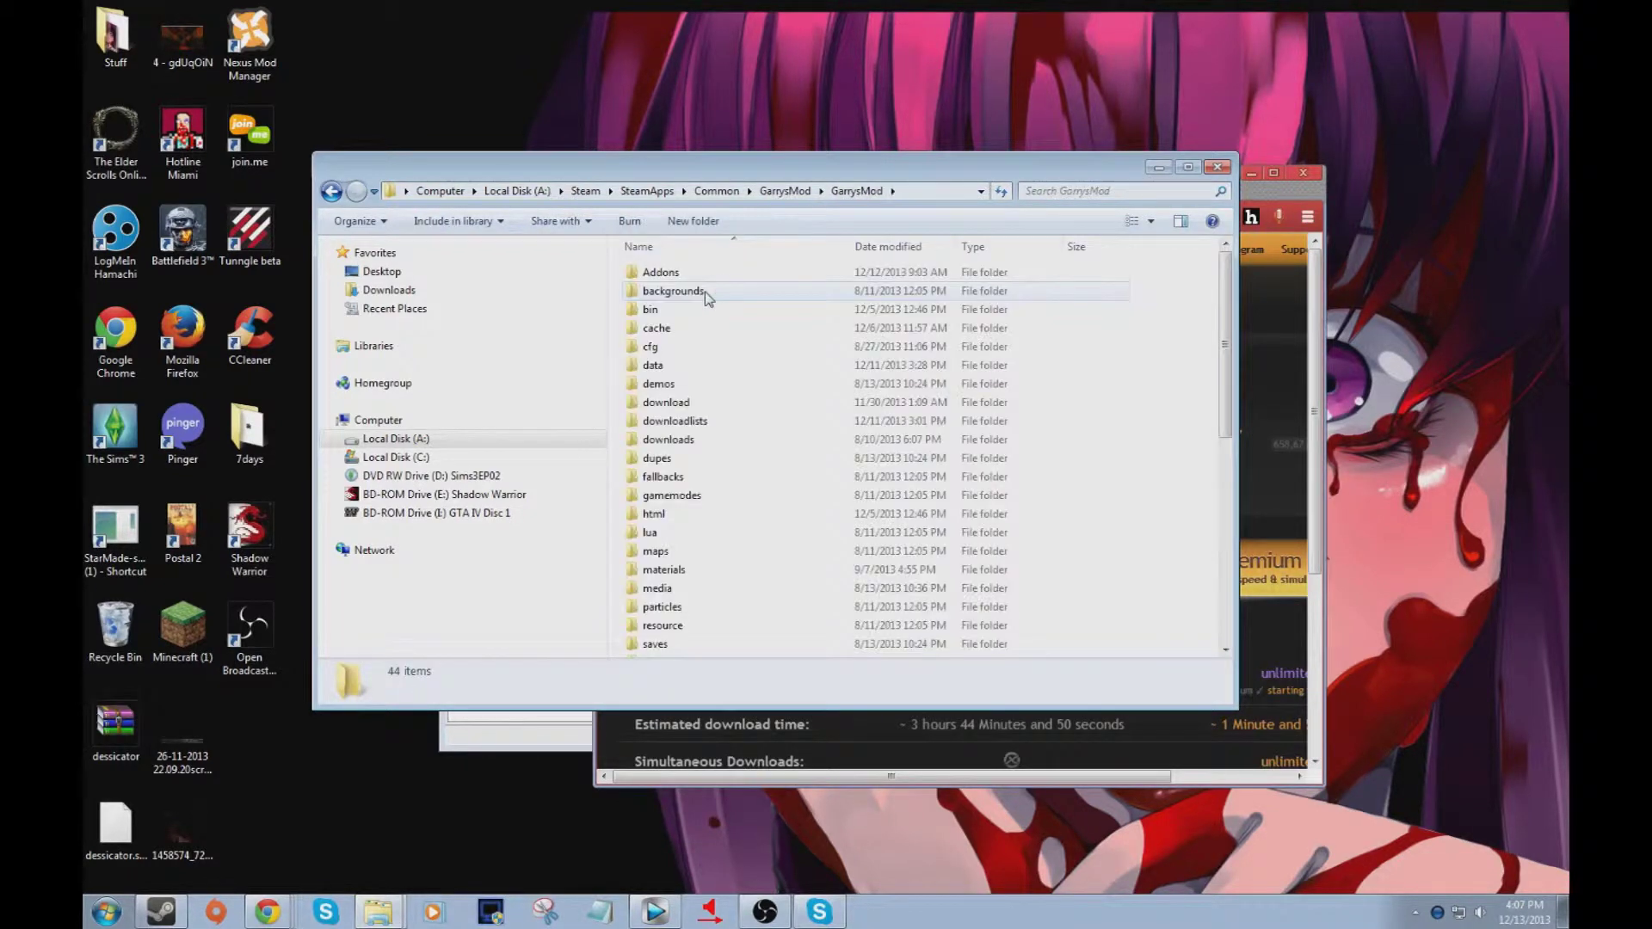
double_click(713, 275)
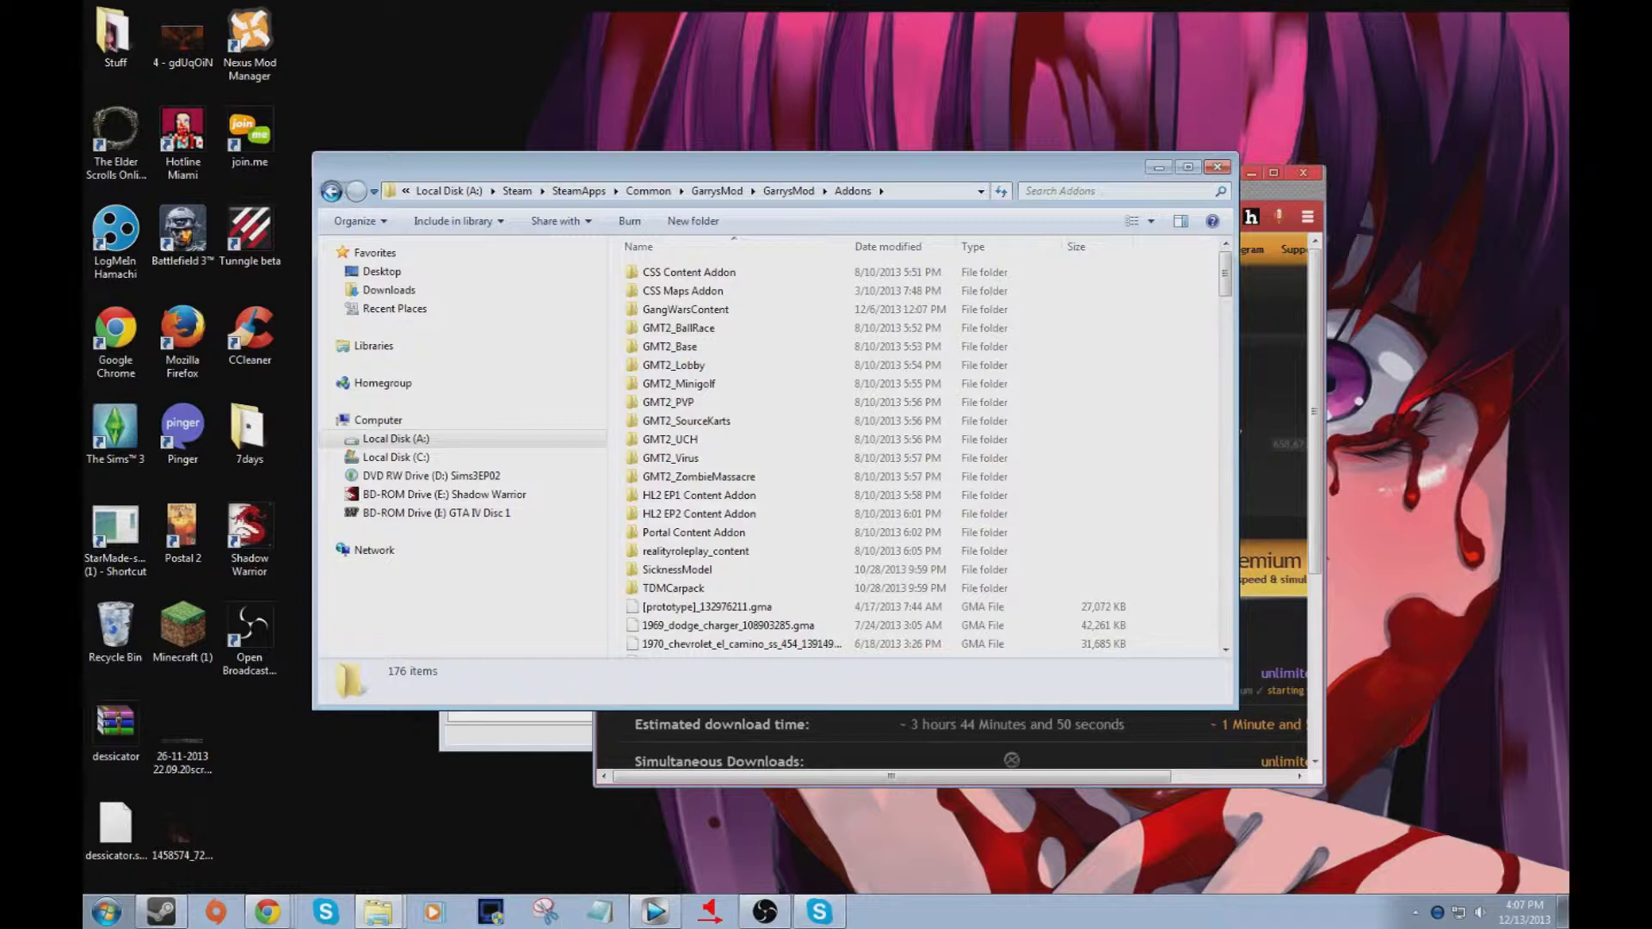
click(331, 191)
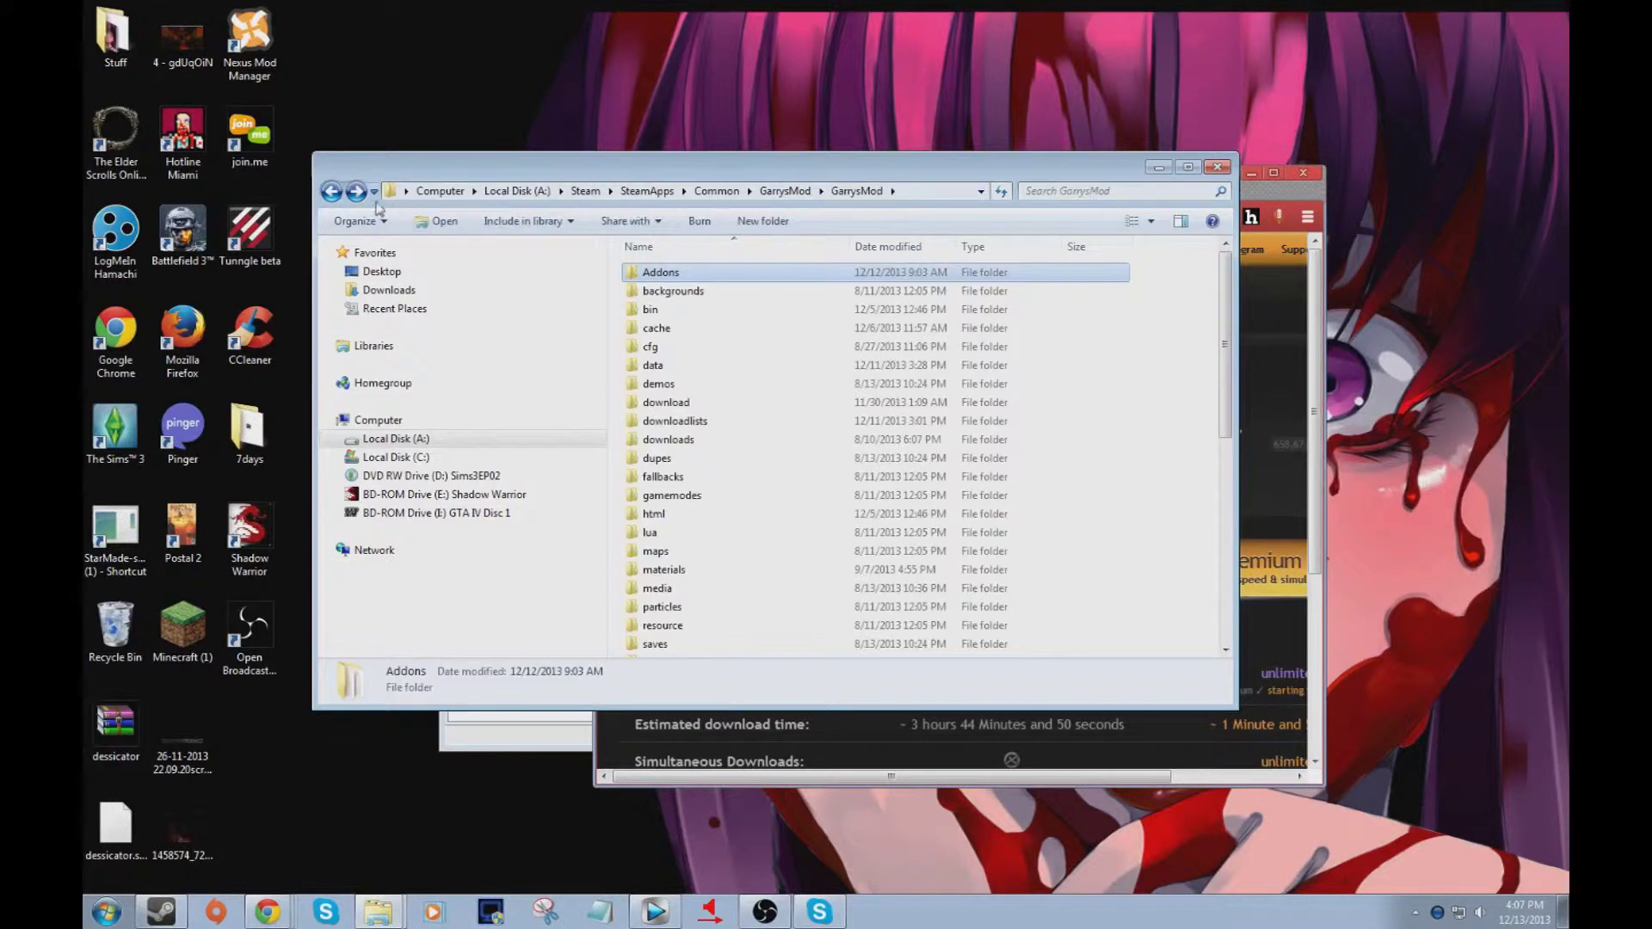
double_click(734, 274)
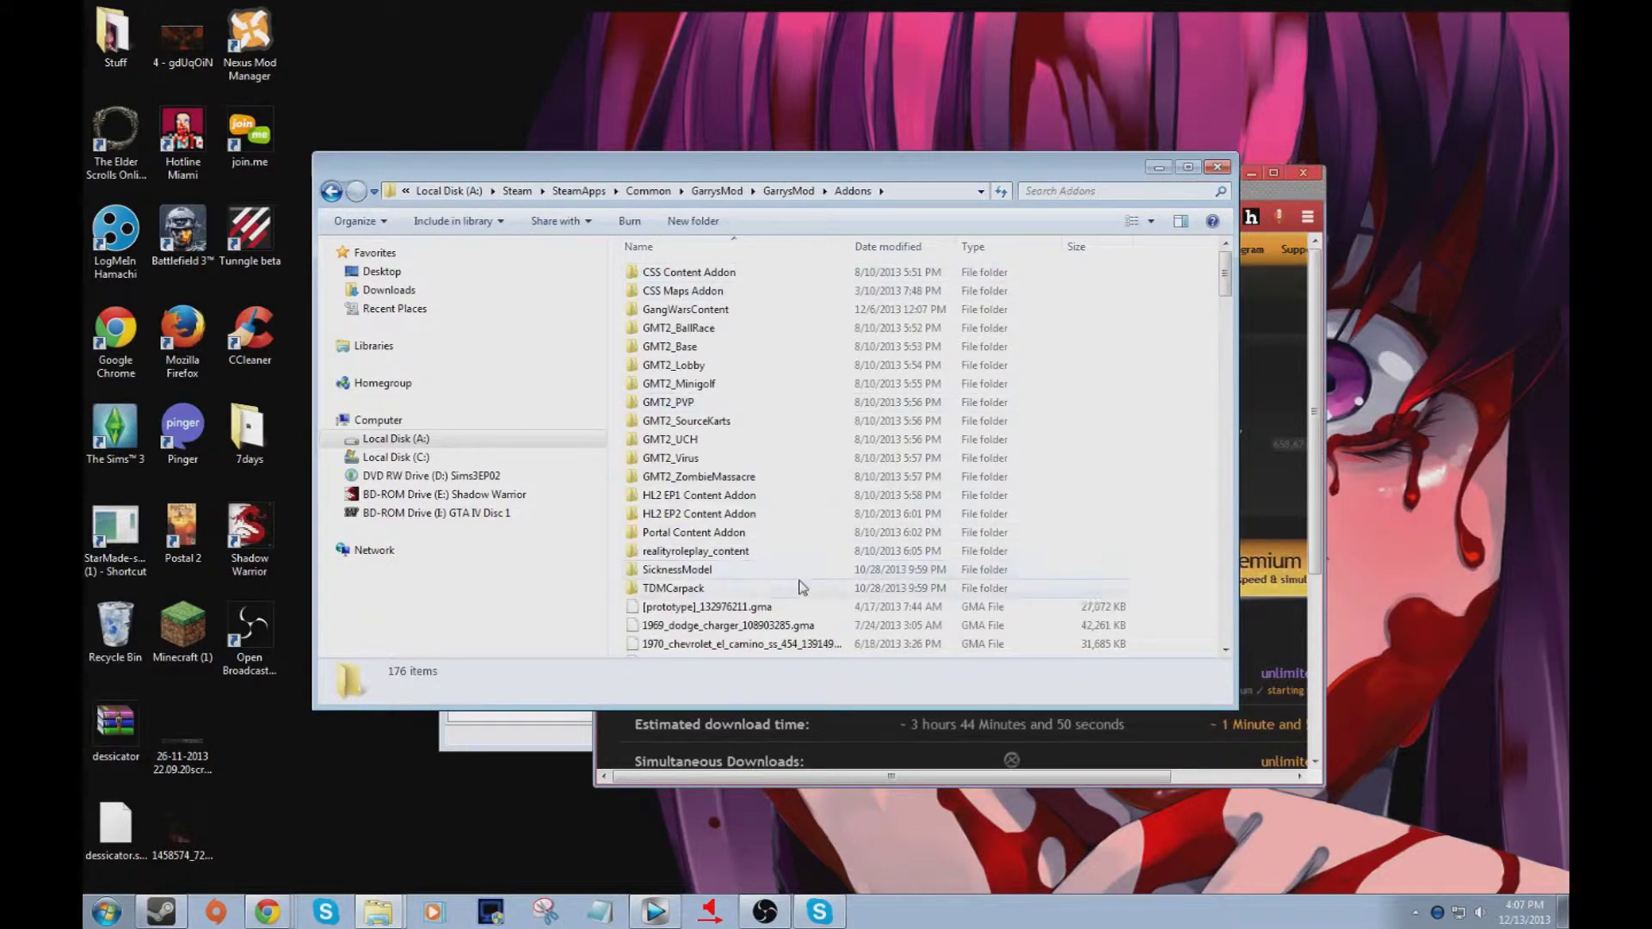
scroll(841, 463, down, 3)
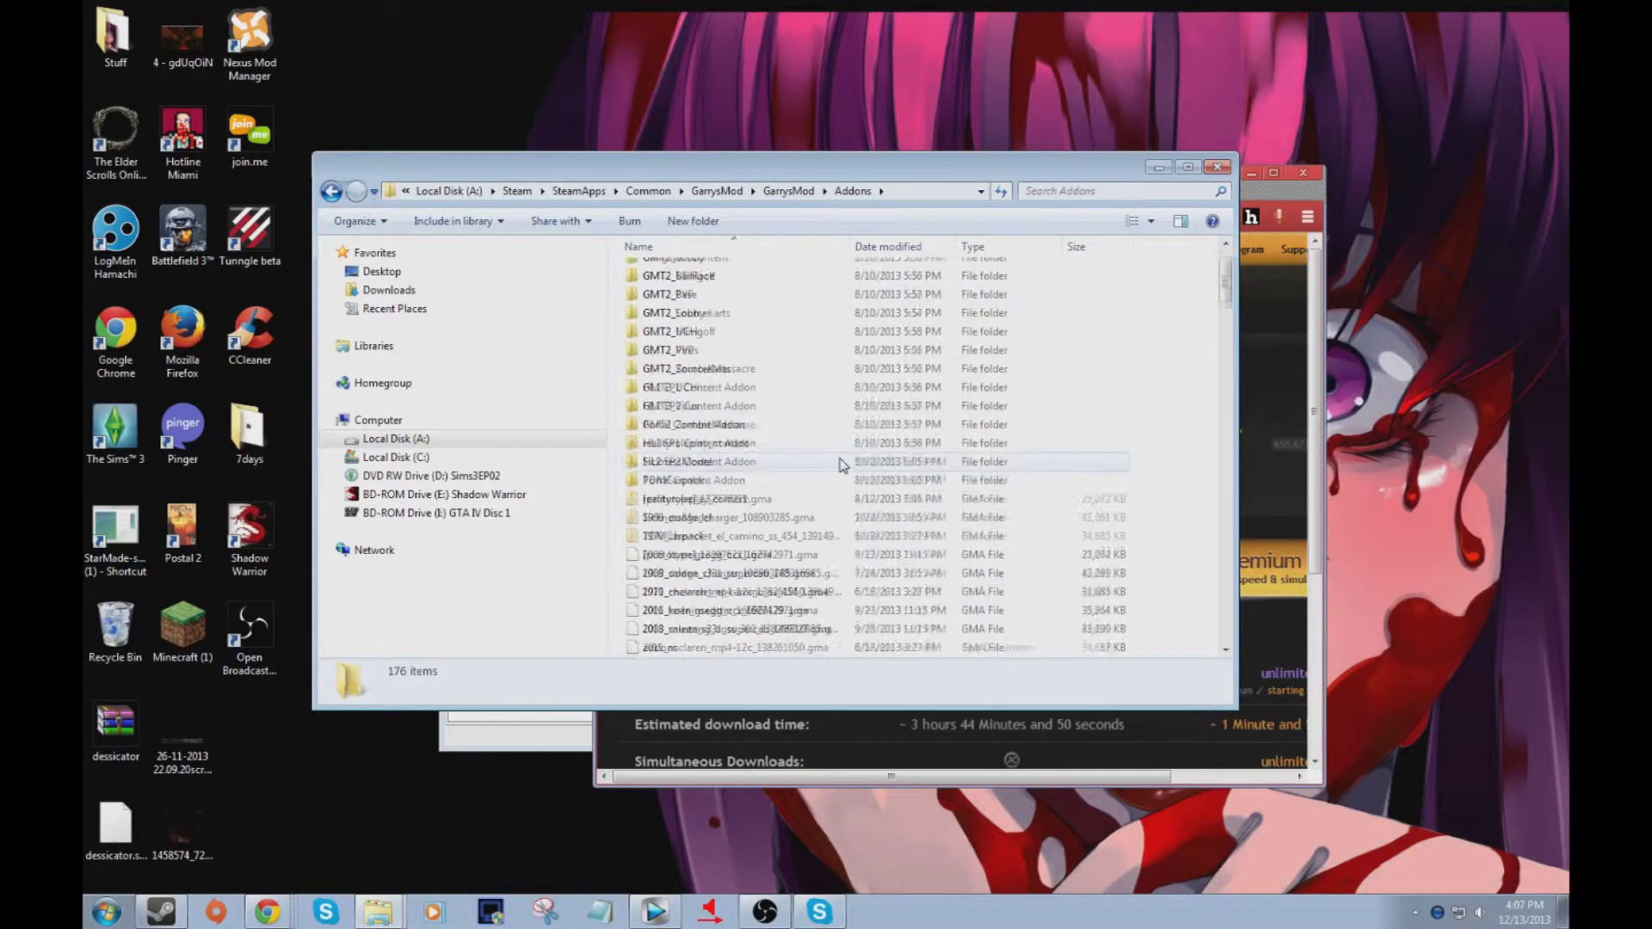
scroll(843, 464, up, 3)
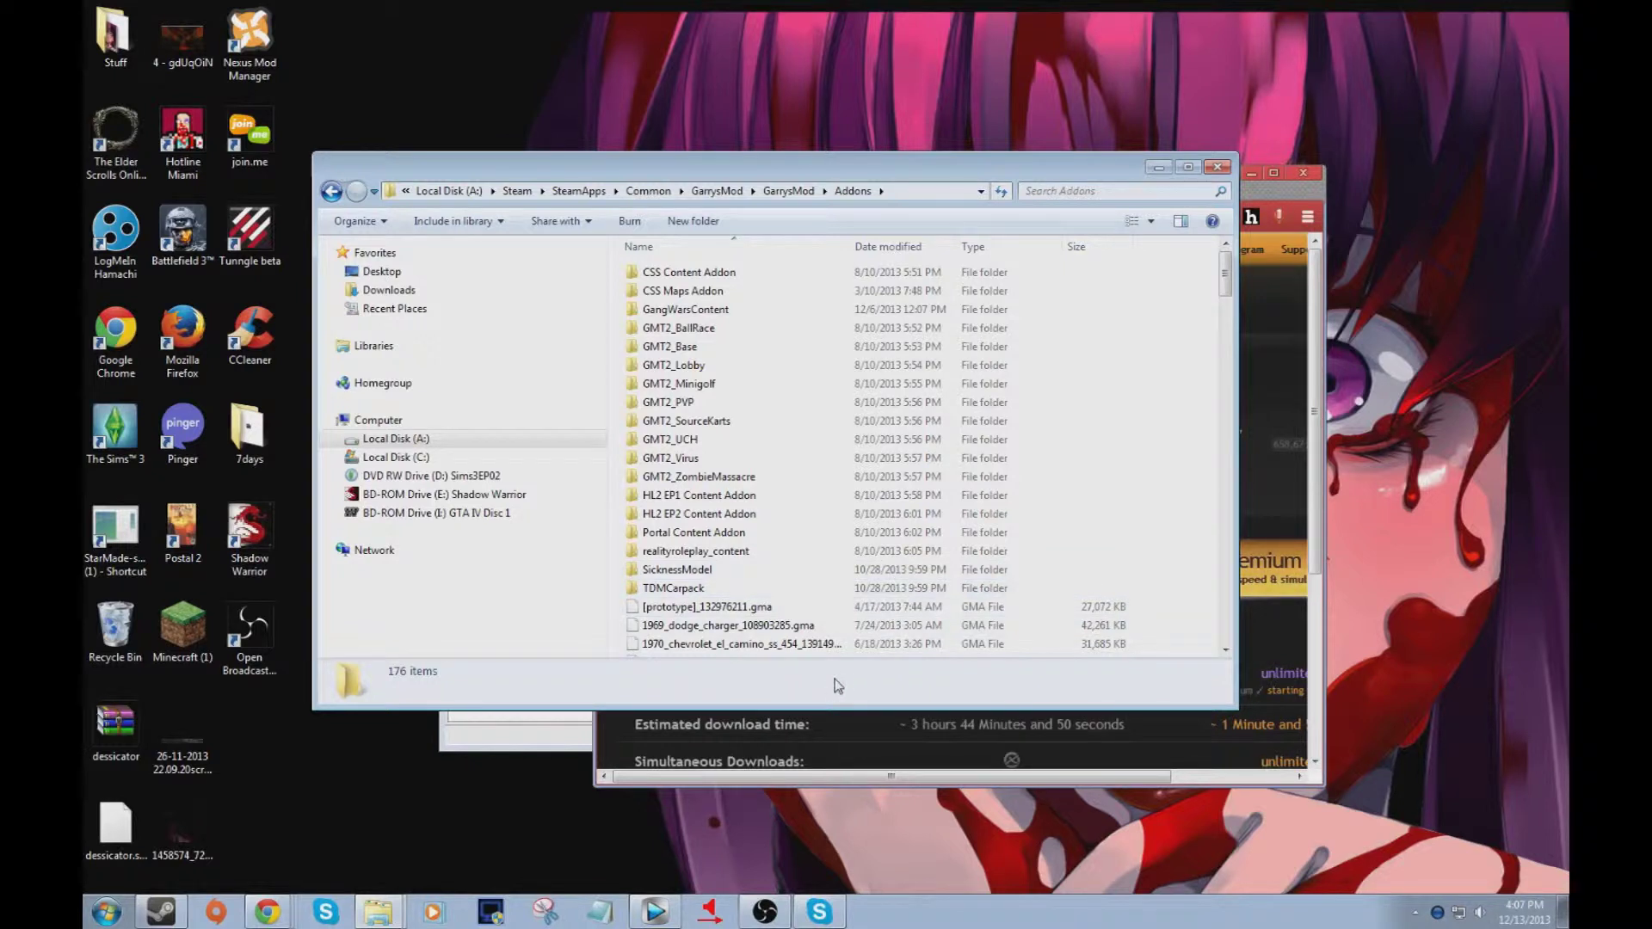
click(889, 778)
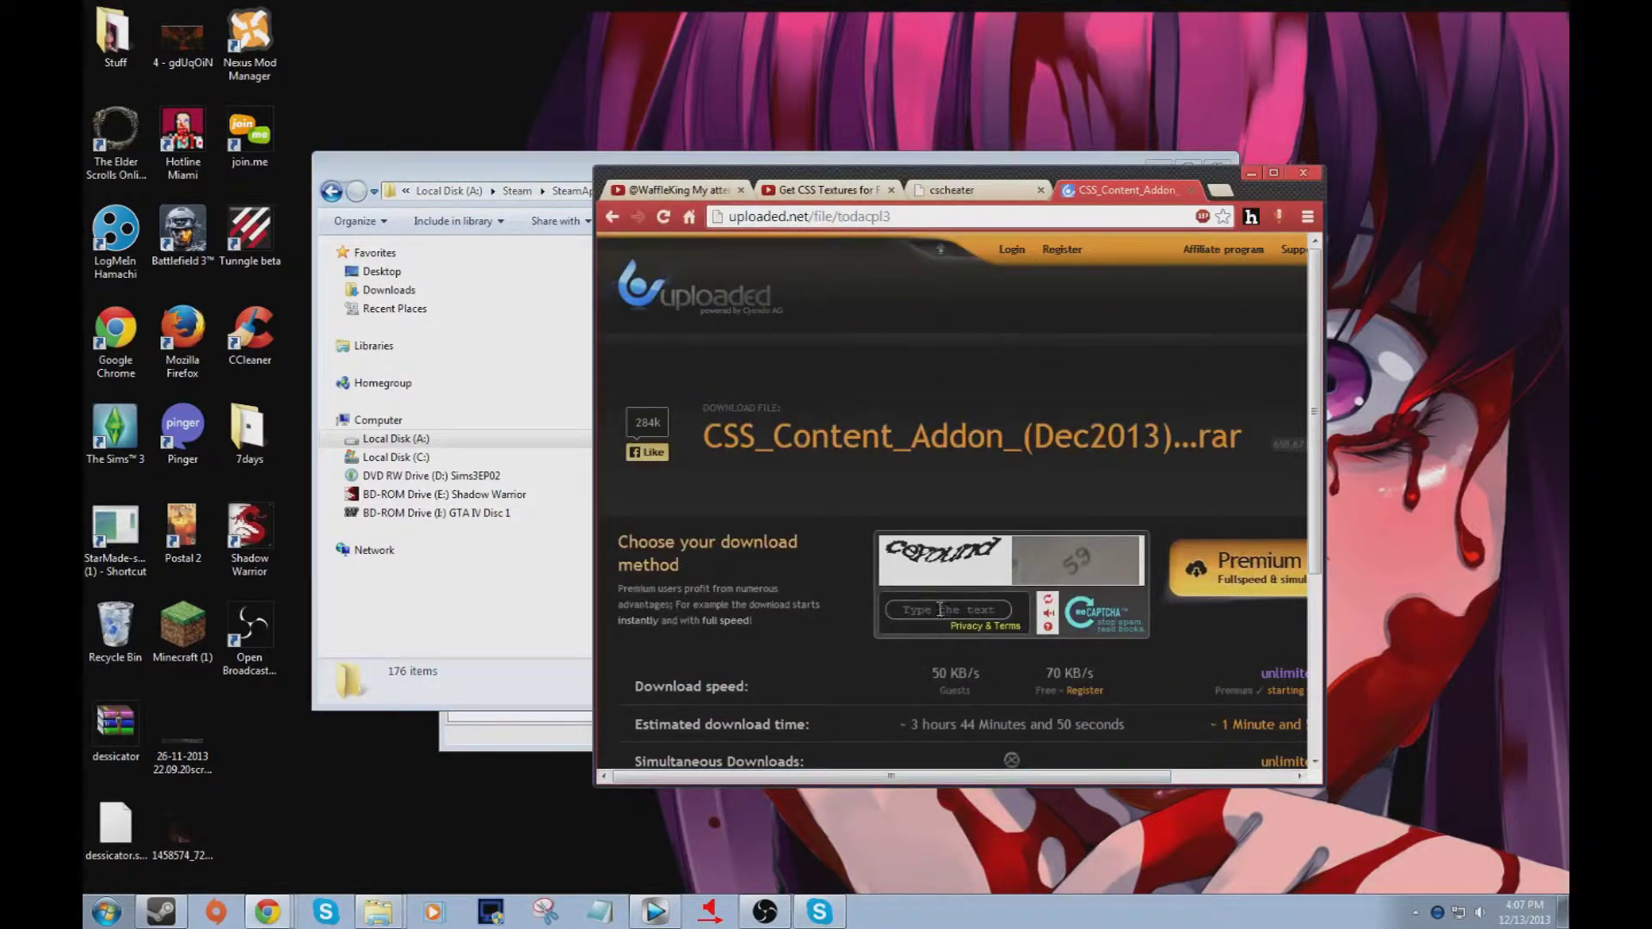
- Refresh the captcha until readable, enter its words, and start the 659 MB addon download
click(1049, 605)
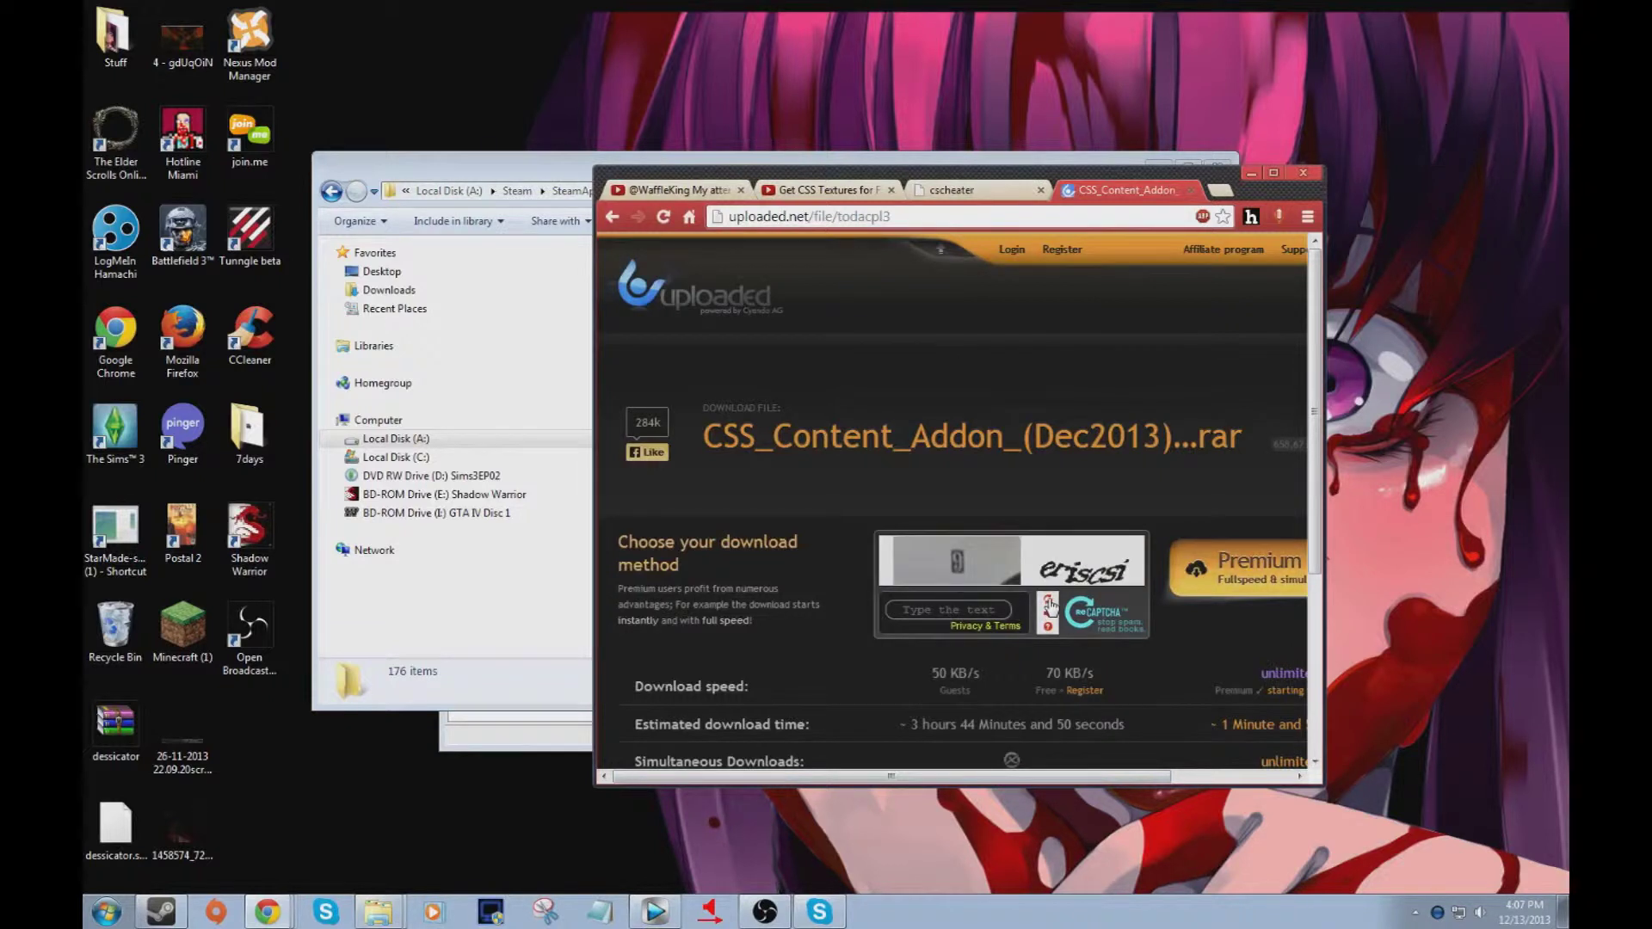
click(1051, 604)
click(1051, 605)
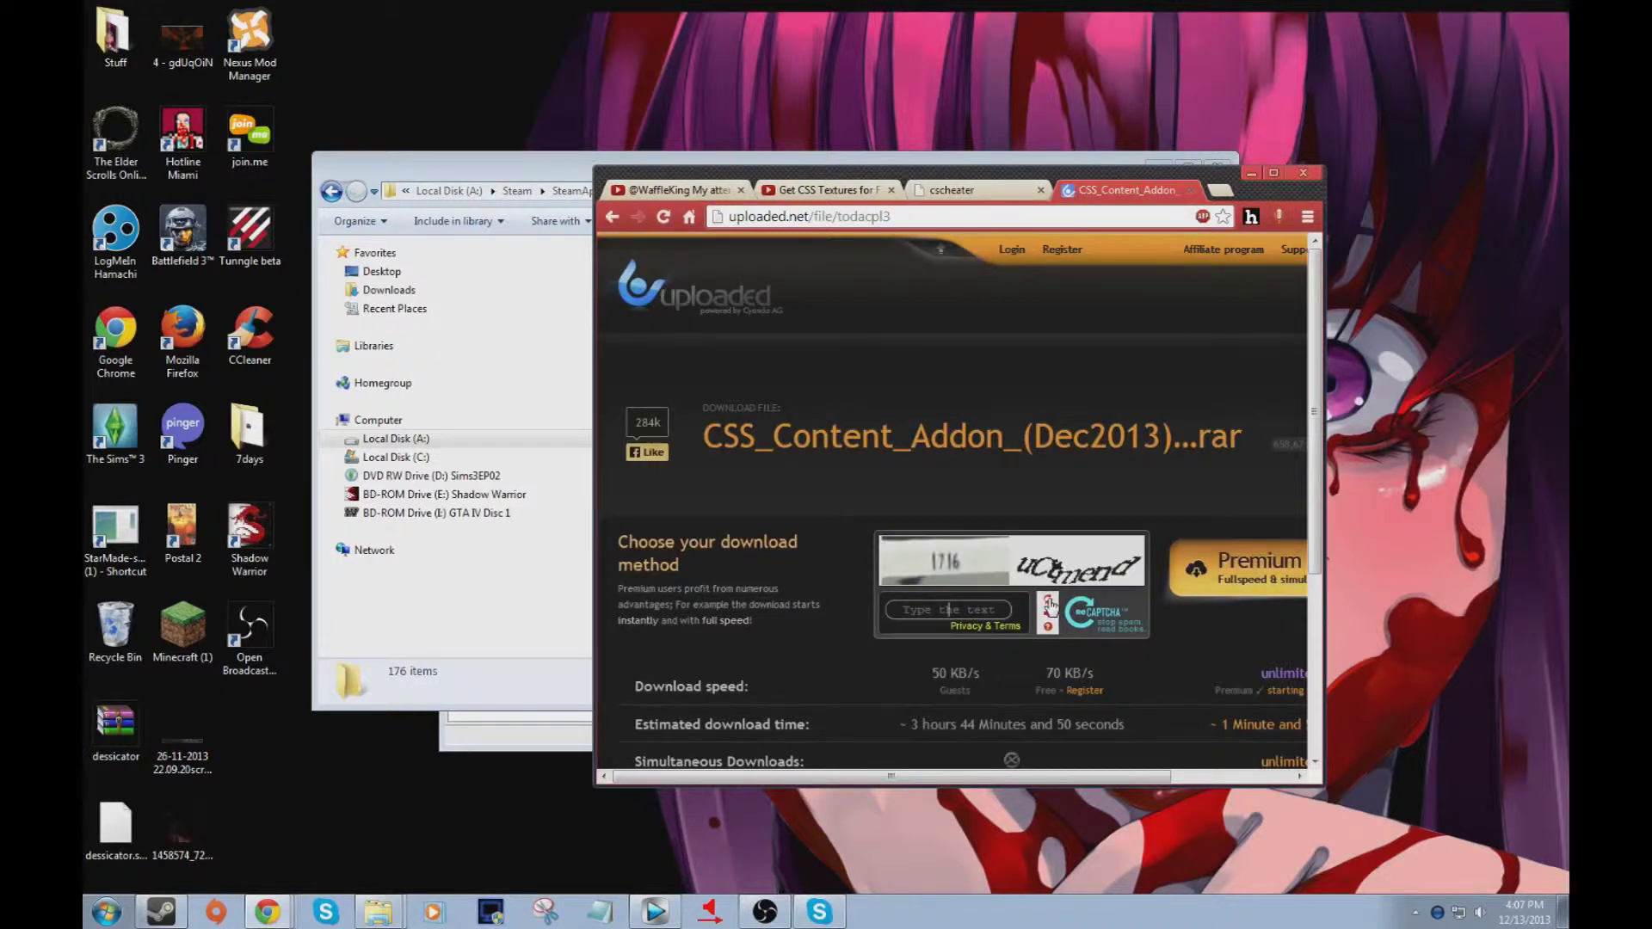
click(1050, 604)
click(1051, 604)
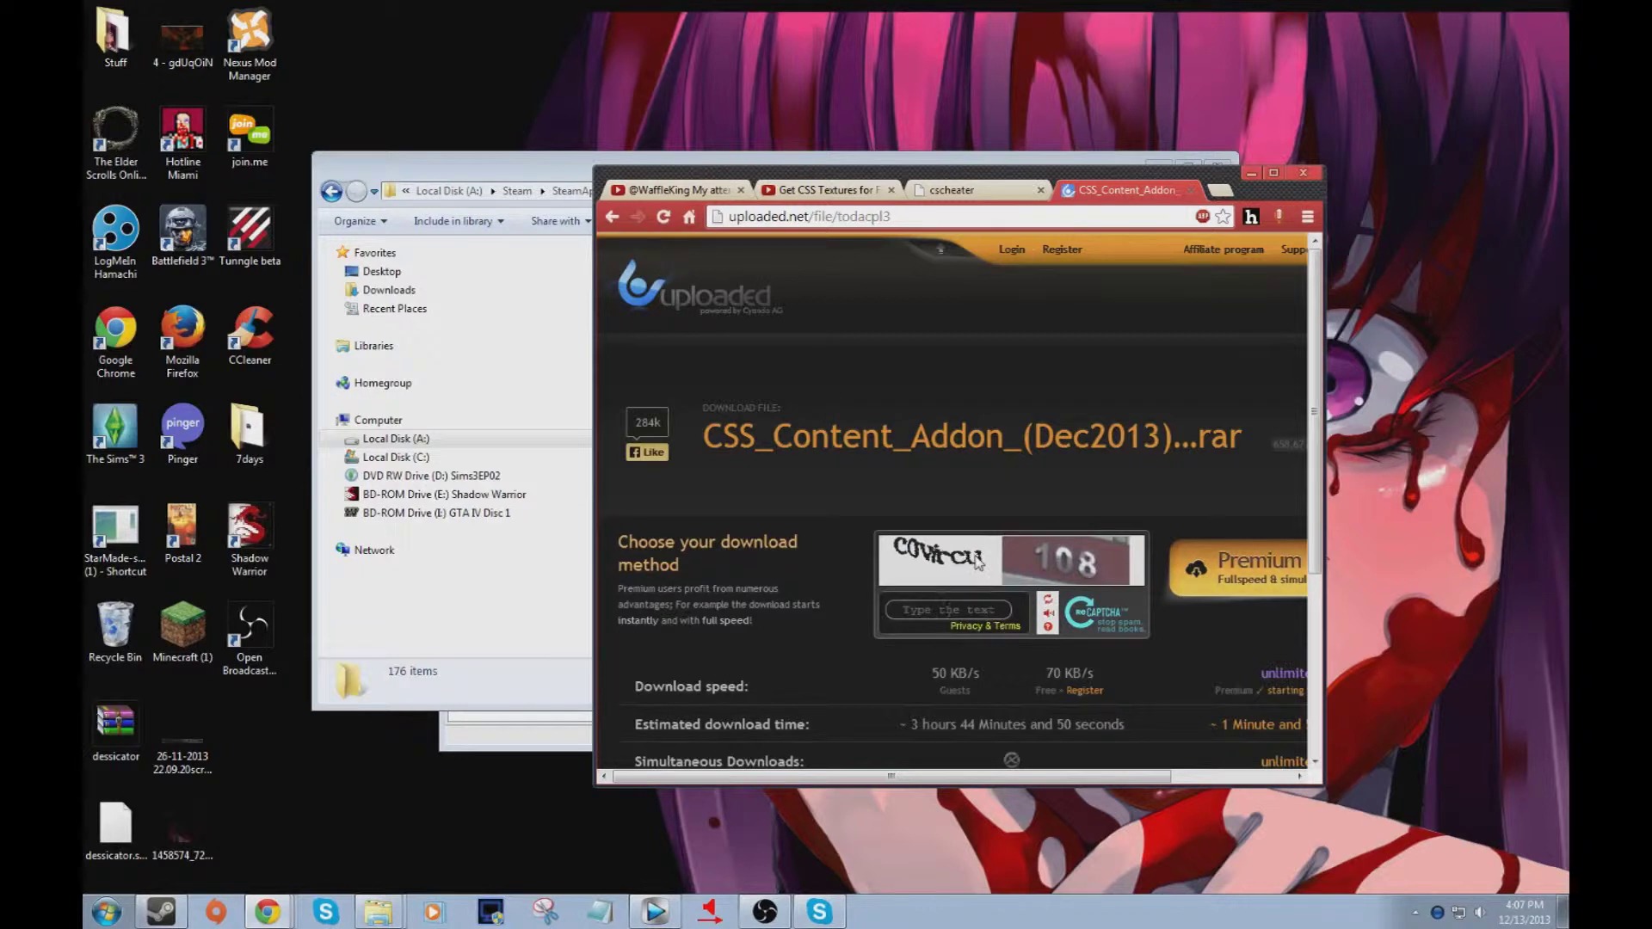
text(cc)
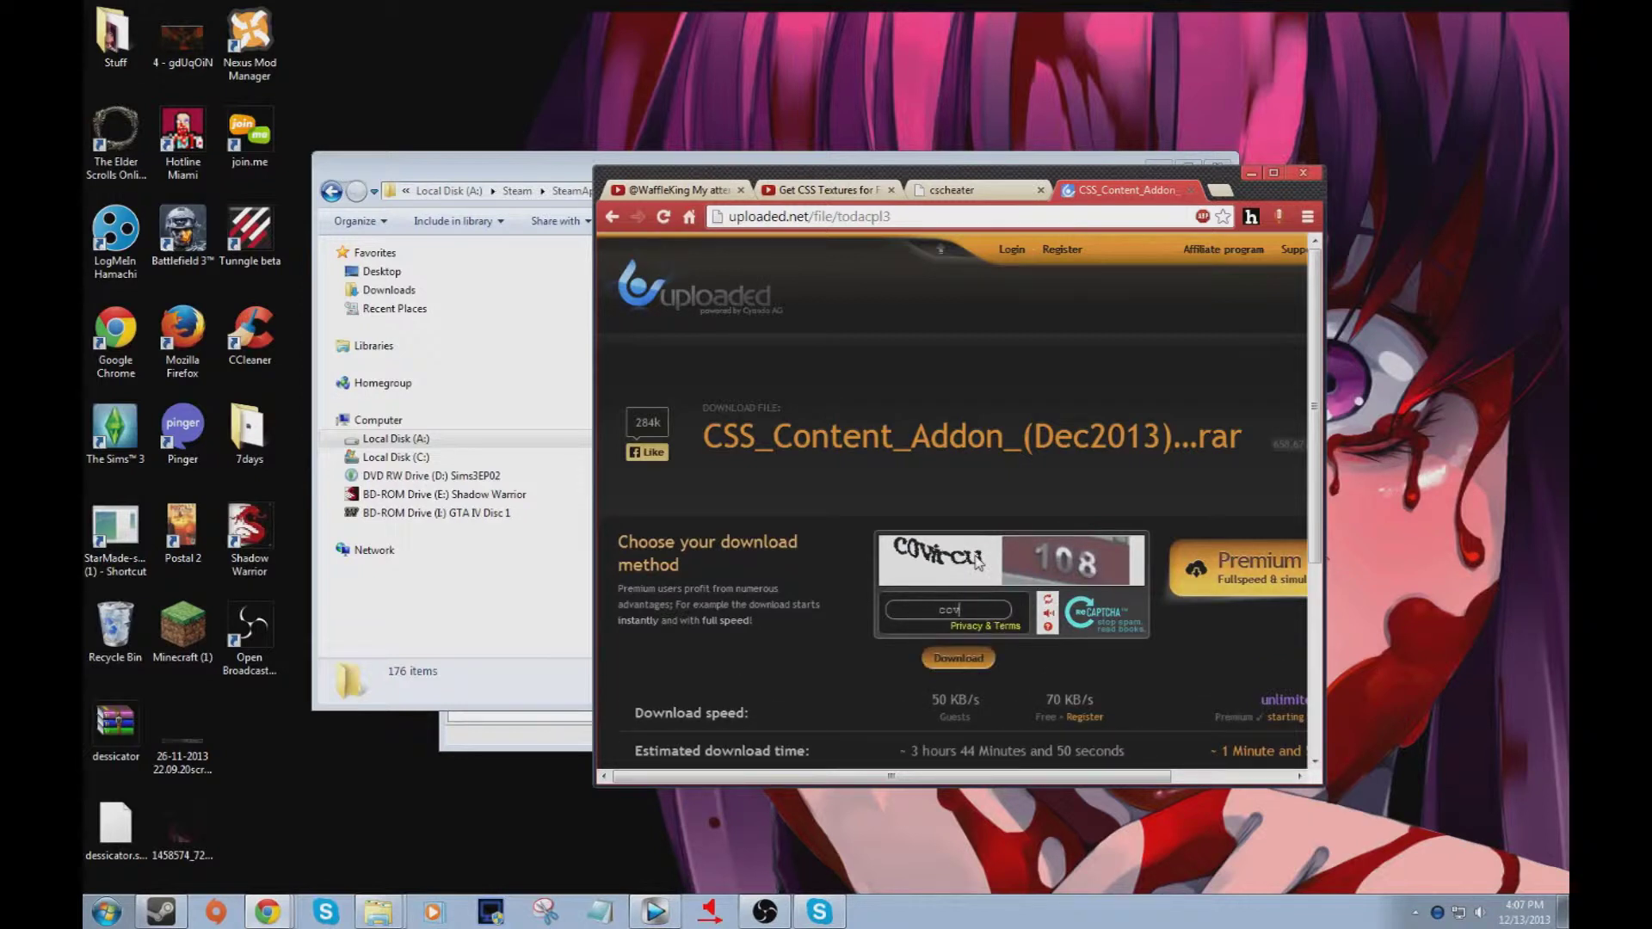
text(virc)
text(u )
text(07)
click(957, 658)
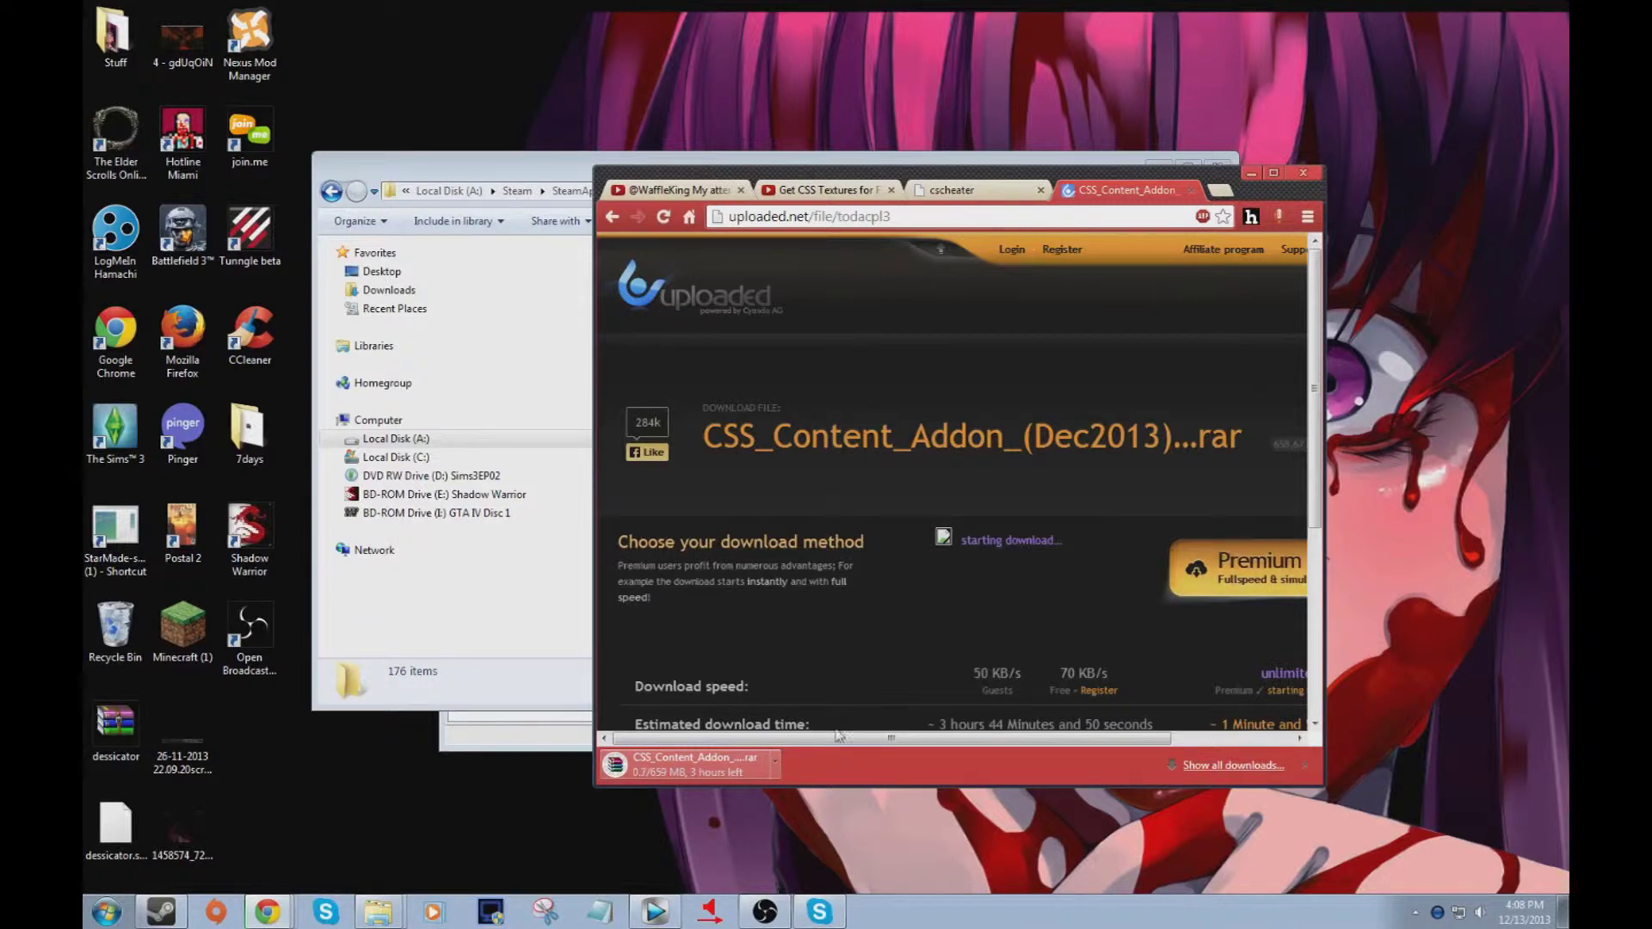
right_click(730, 764)
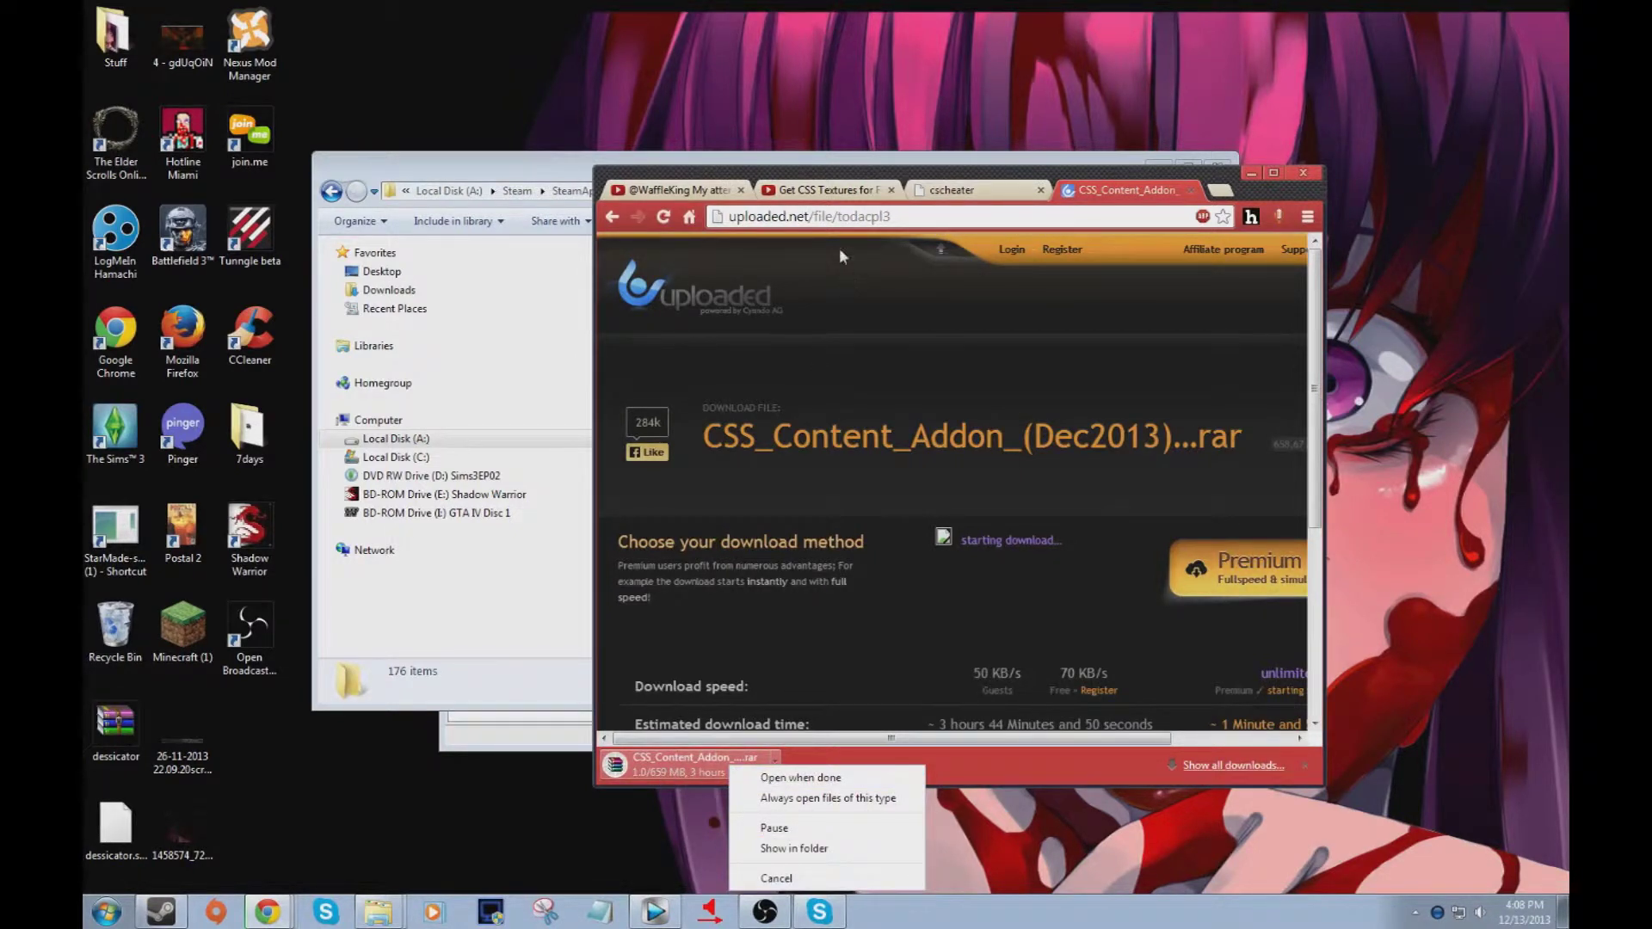
click(946, 190)
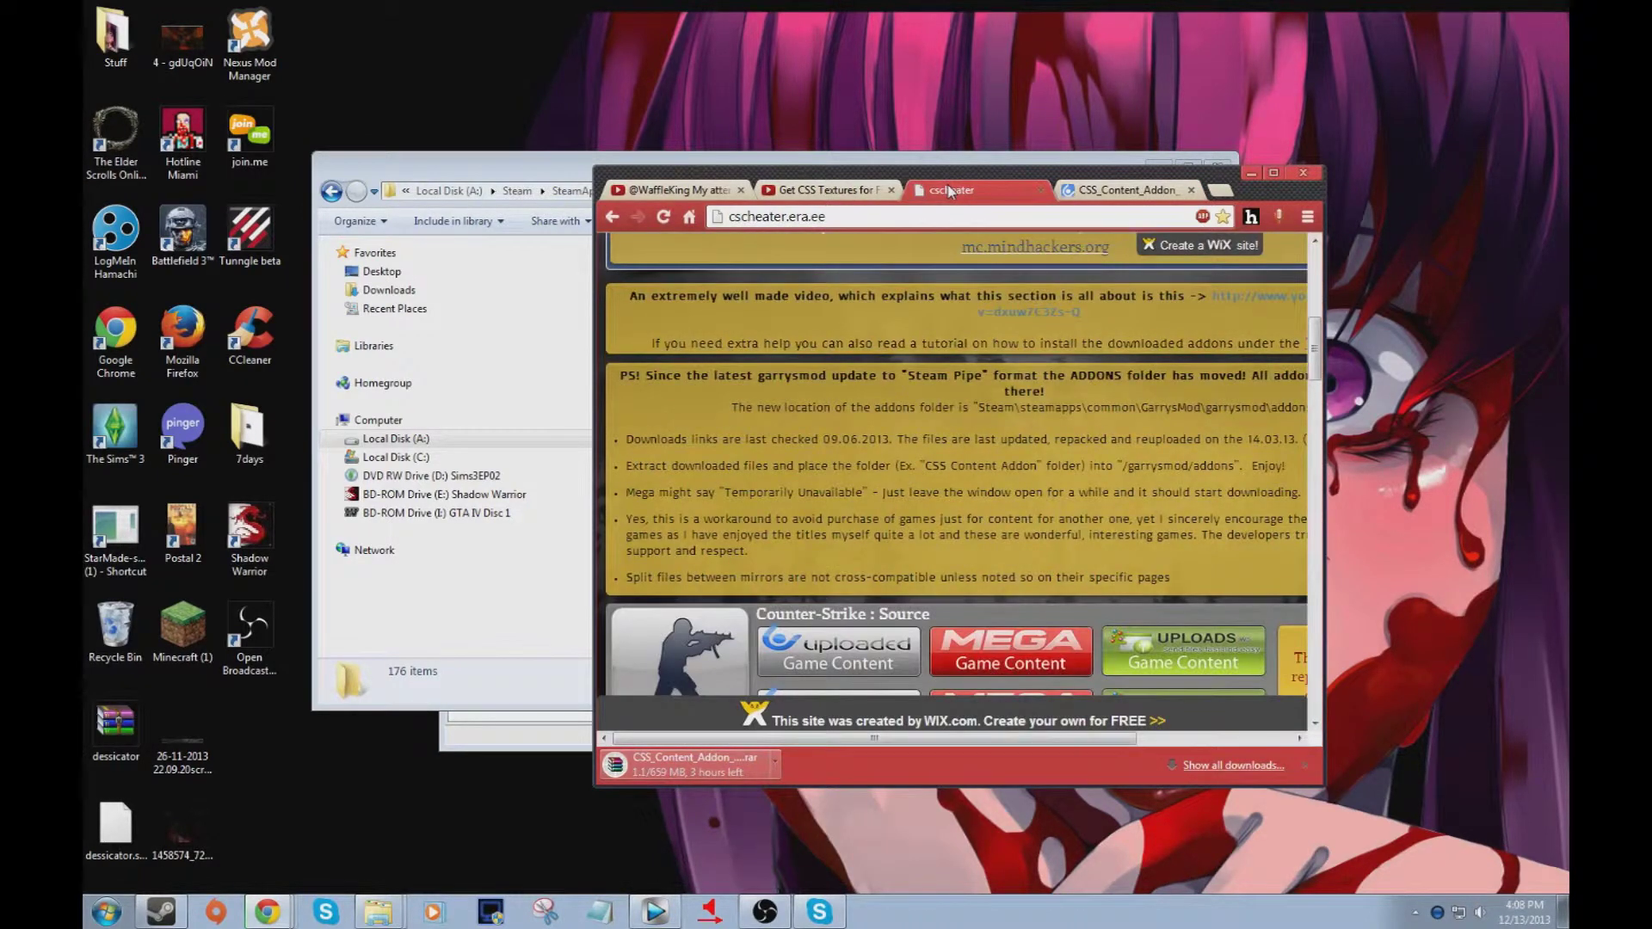
scroll(936, 417, down, 2)
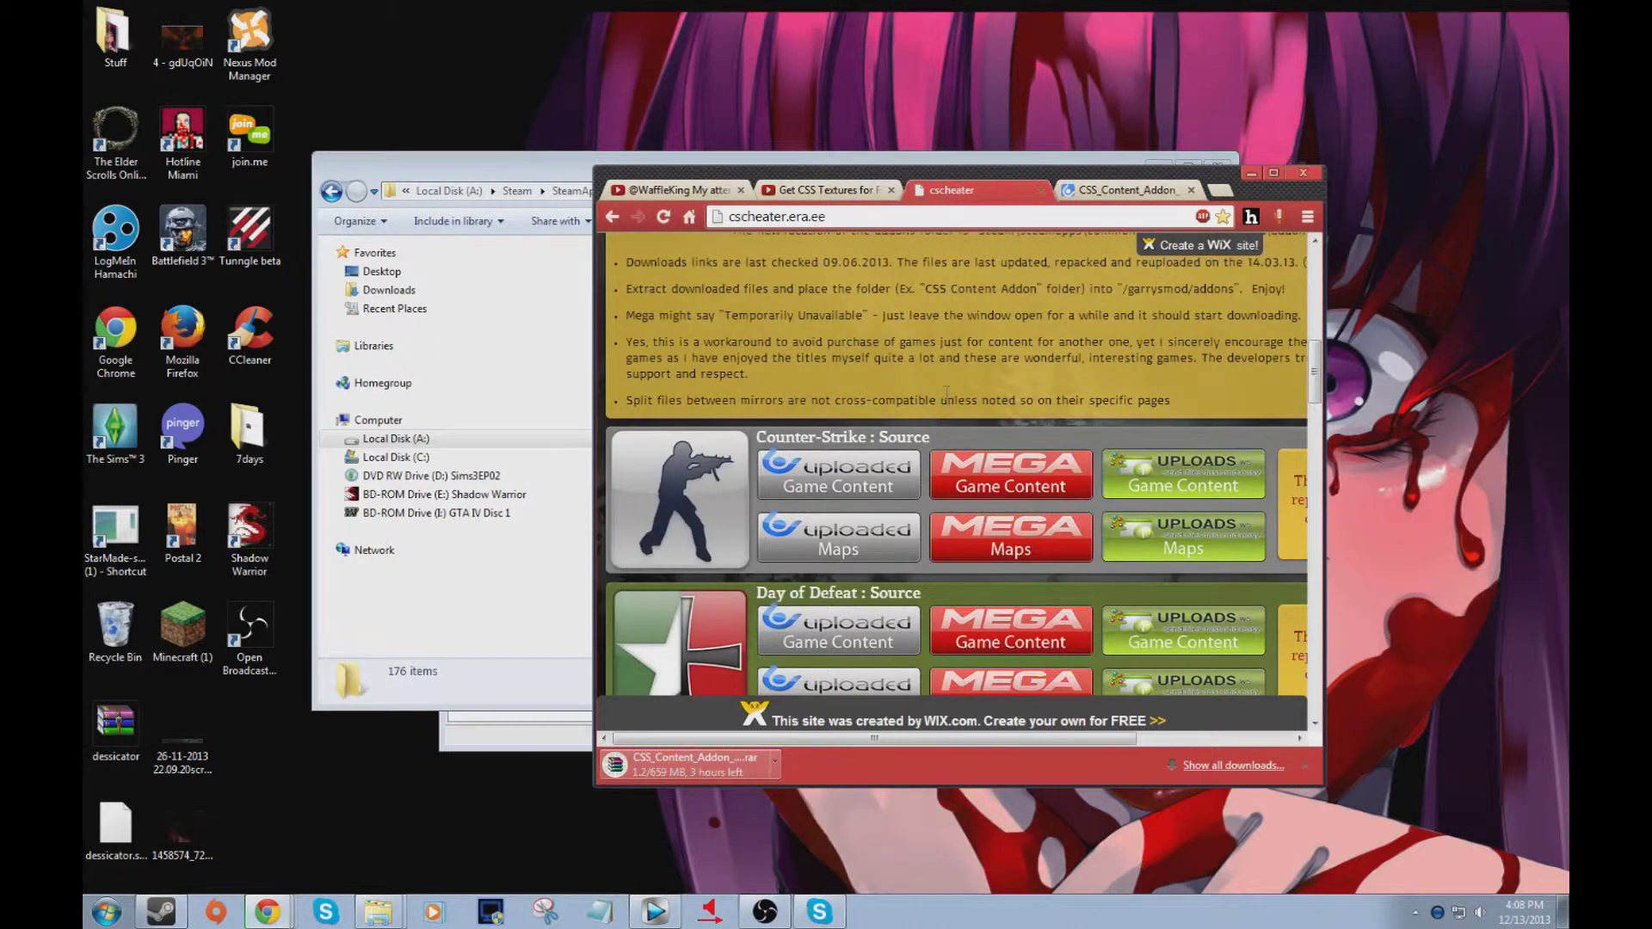
scroll(951, 344, down, 1)
scroll(954, 301, down, 2)
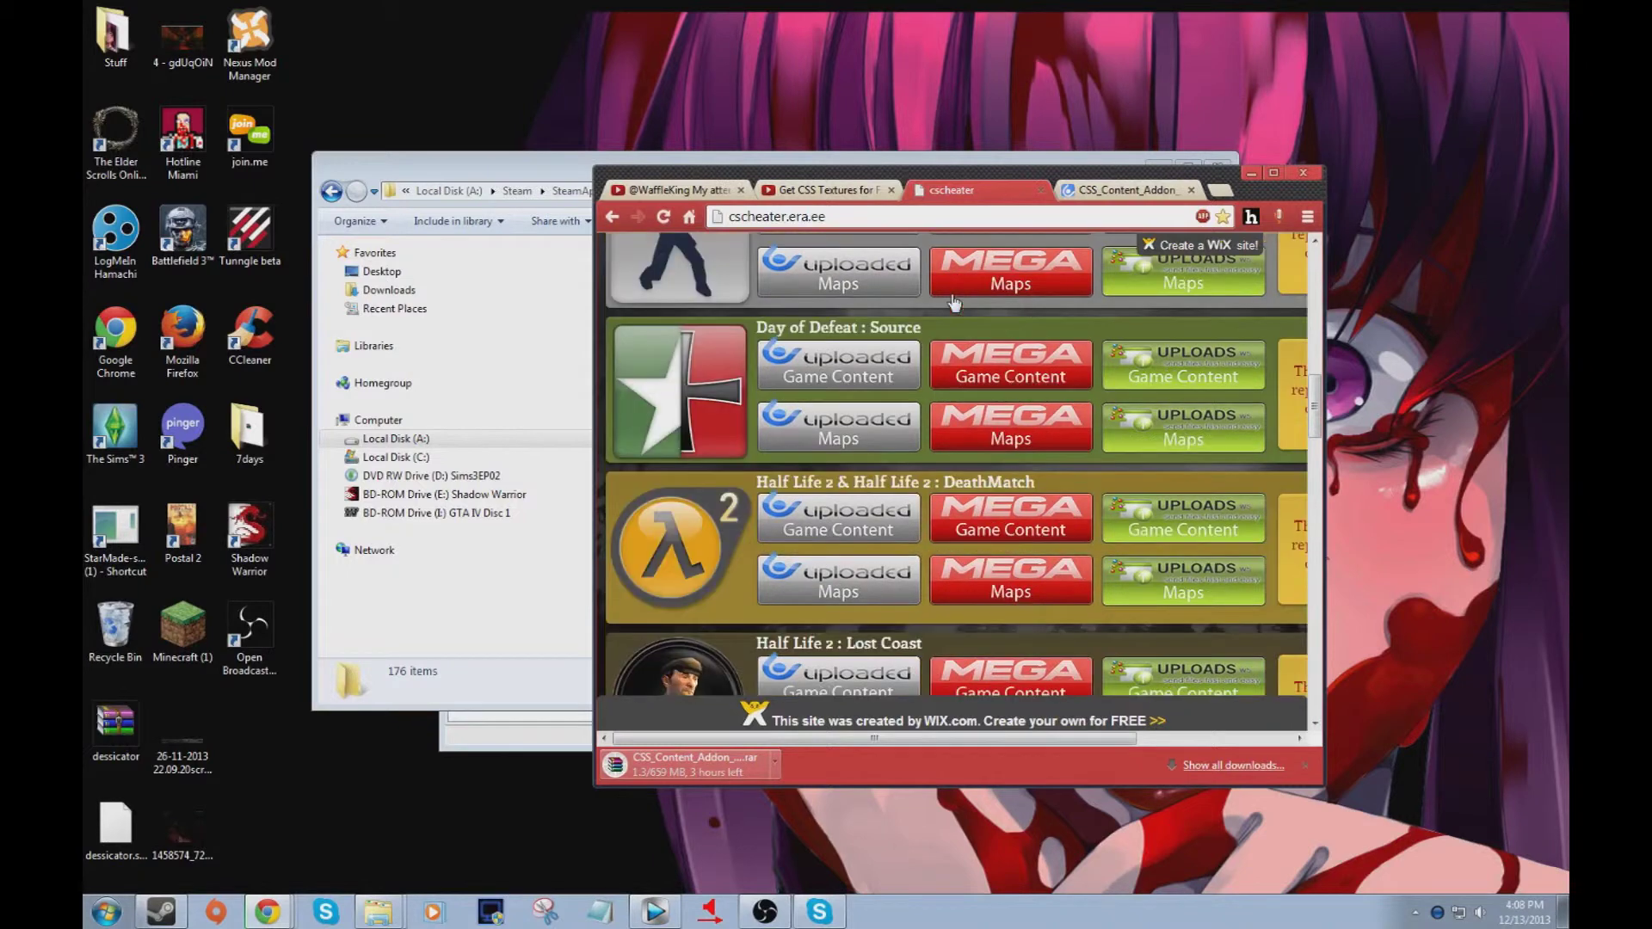
scroll(818, 434, down, 3)
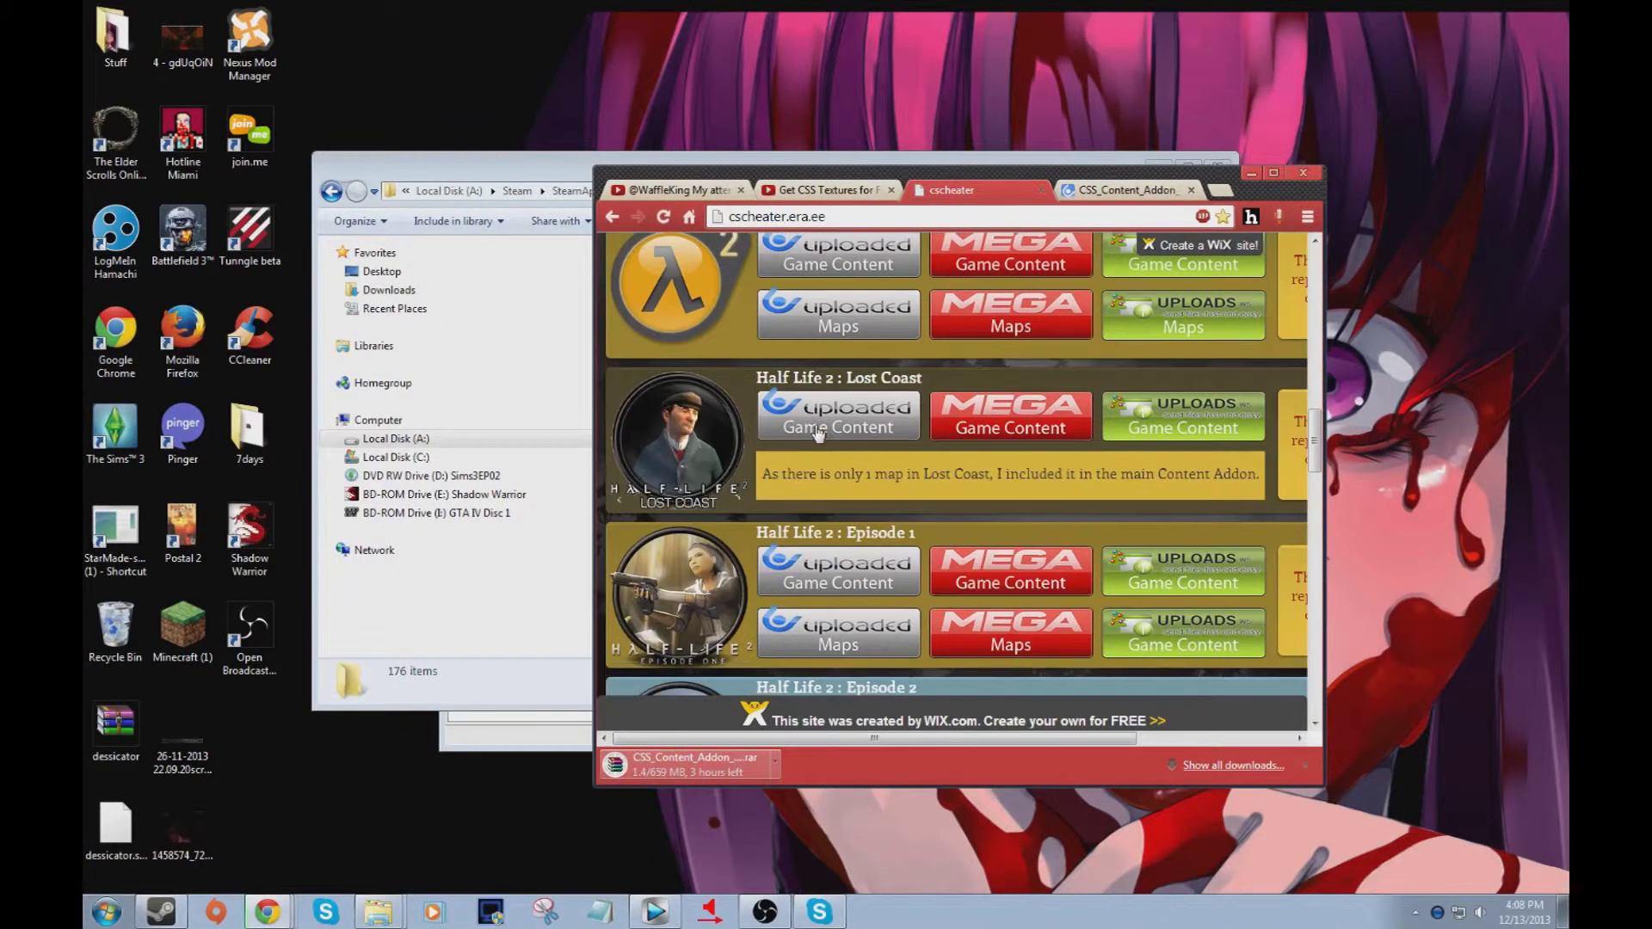
scroll(802, 467, down, 2)
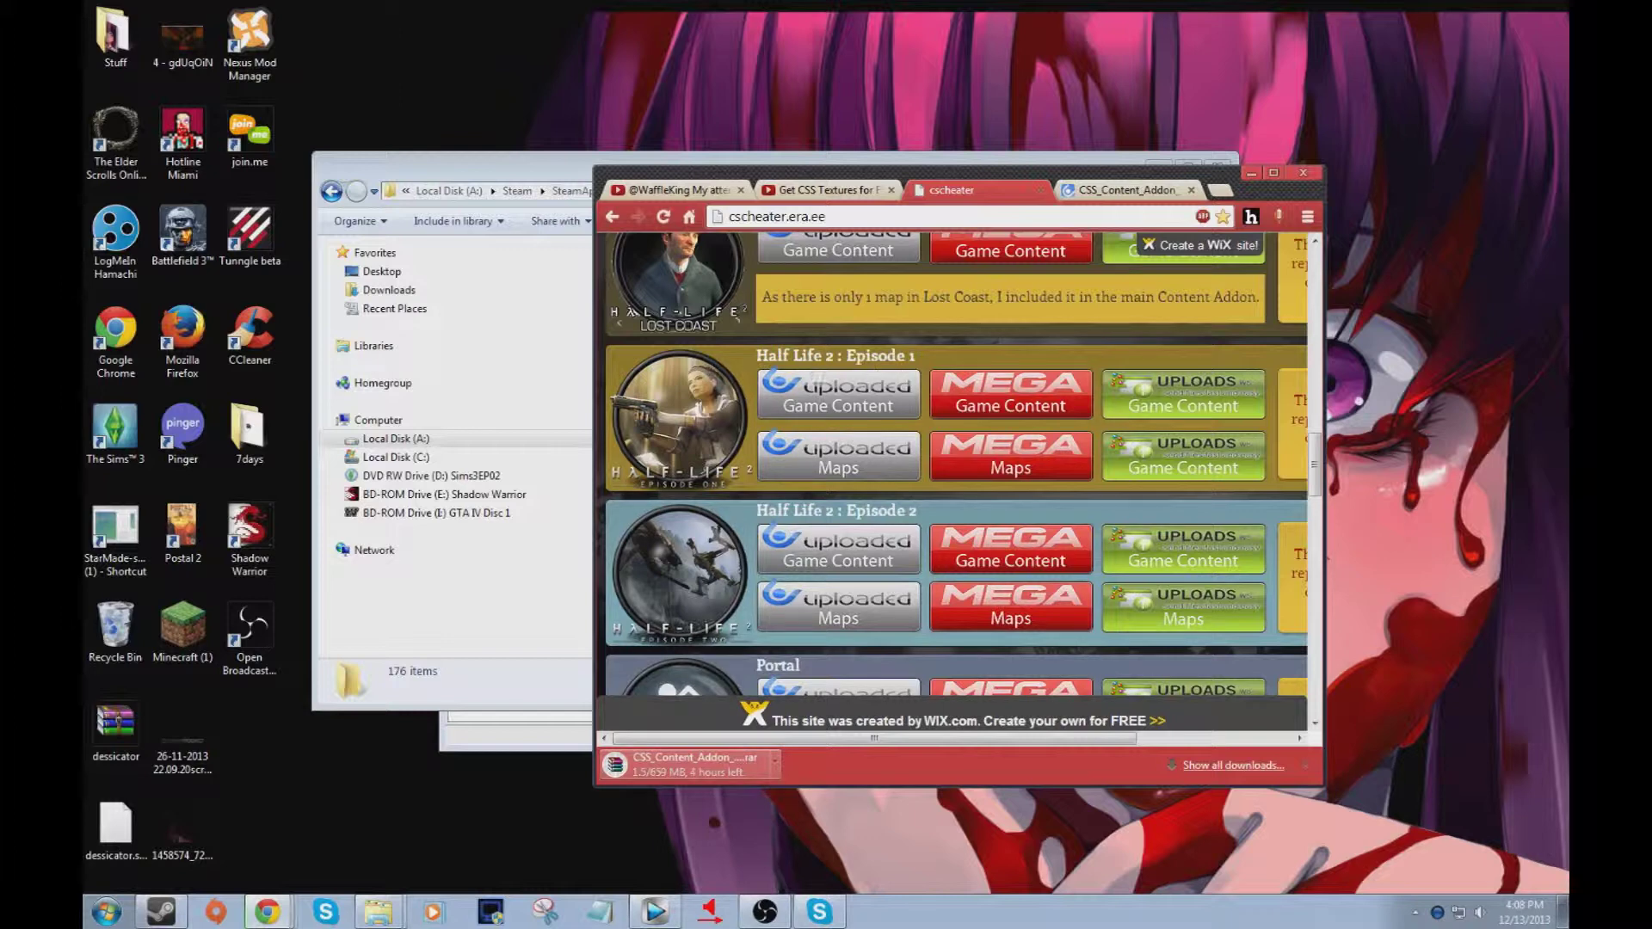
scroll(850, 488, down, 1)
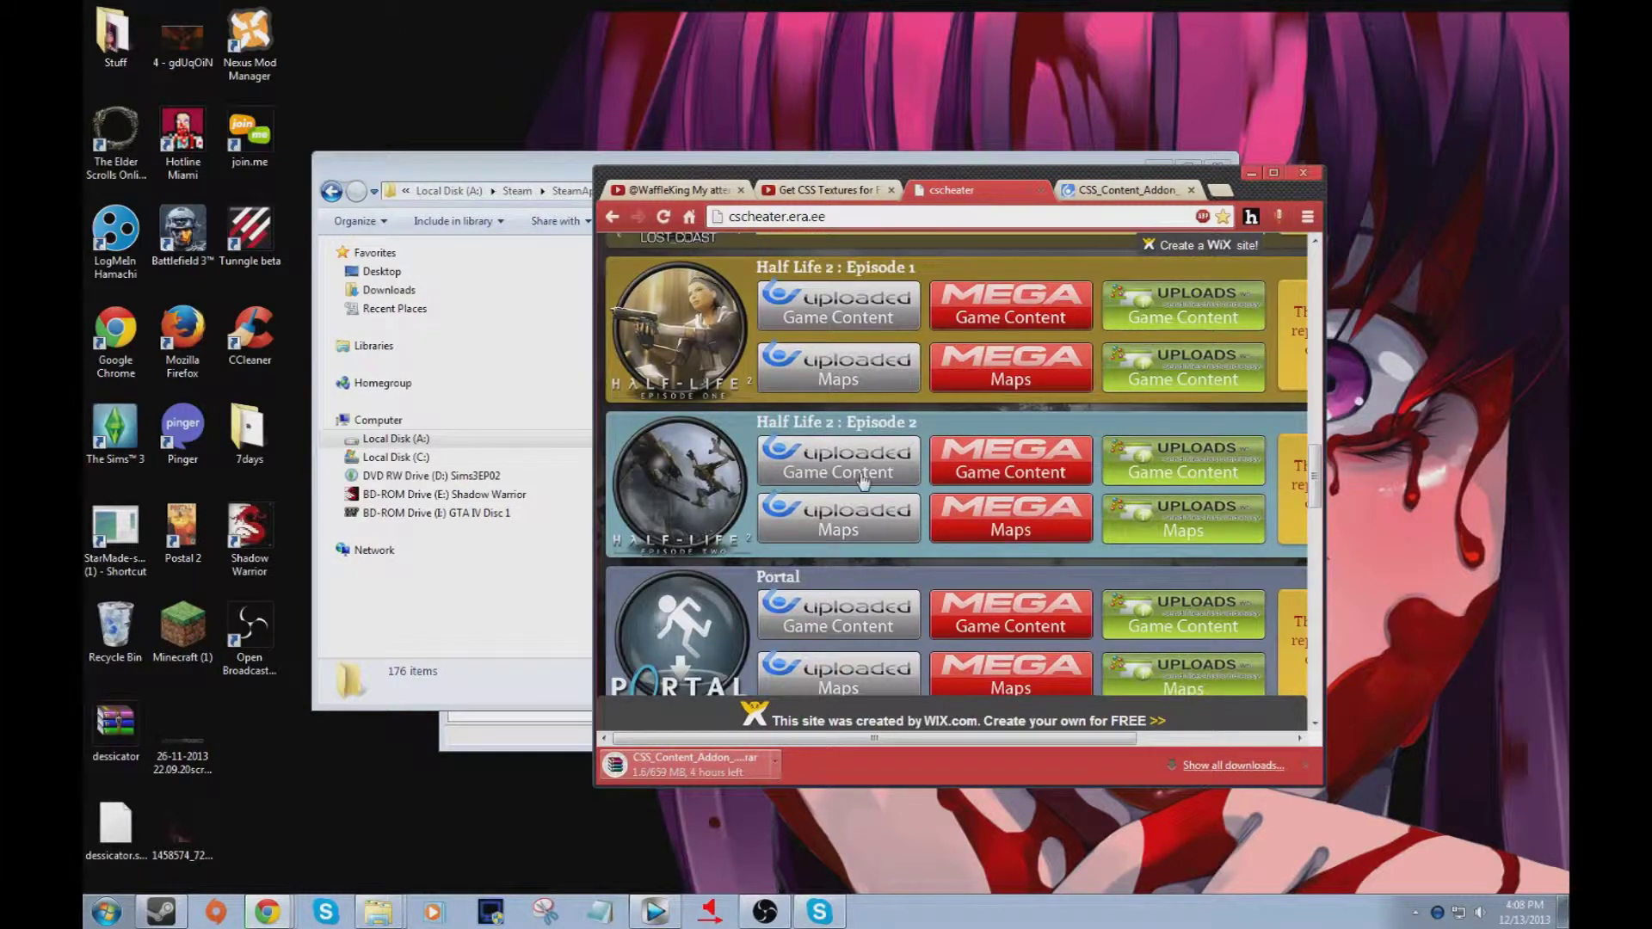
scroll(1066, 529, down, 3)
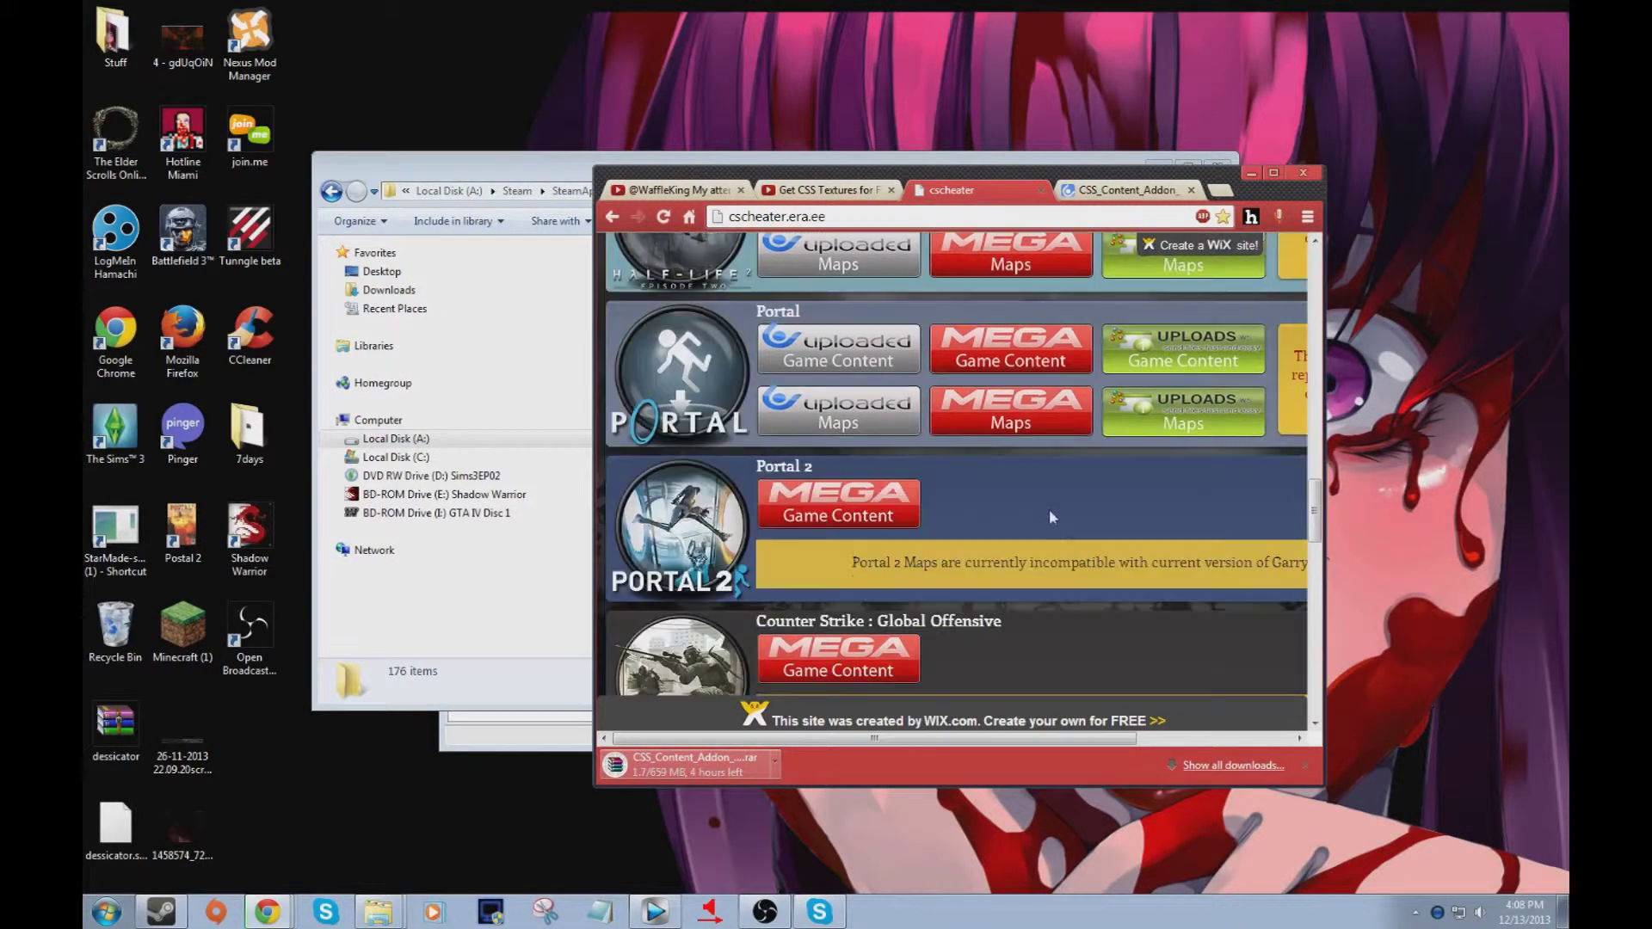
scroll(1053, 504, down, 2)
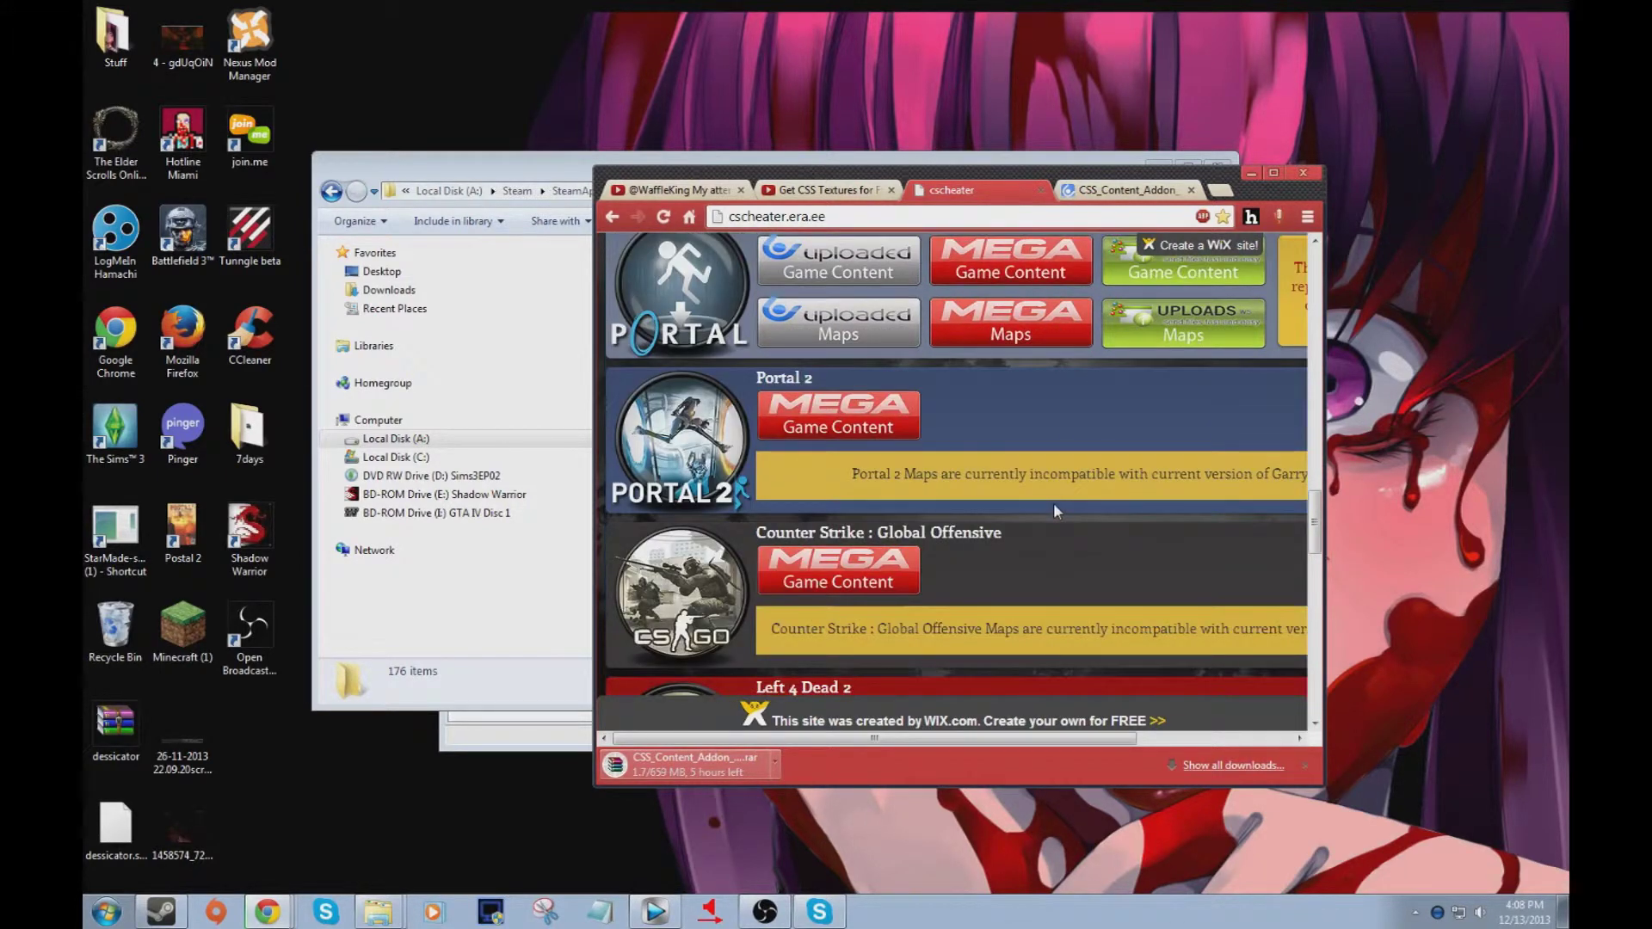
scroll(1056, 511, down, 6)
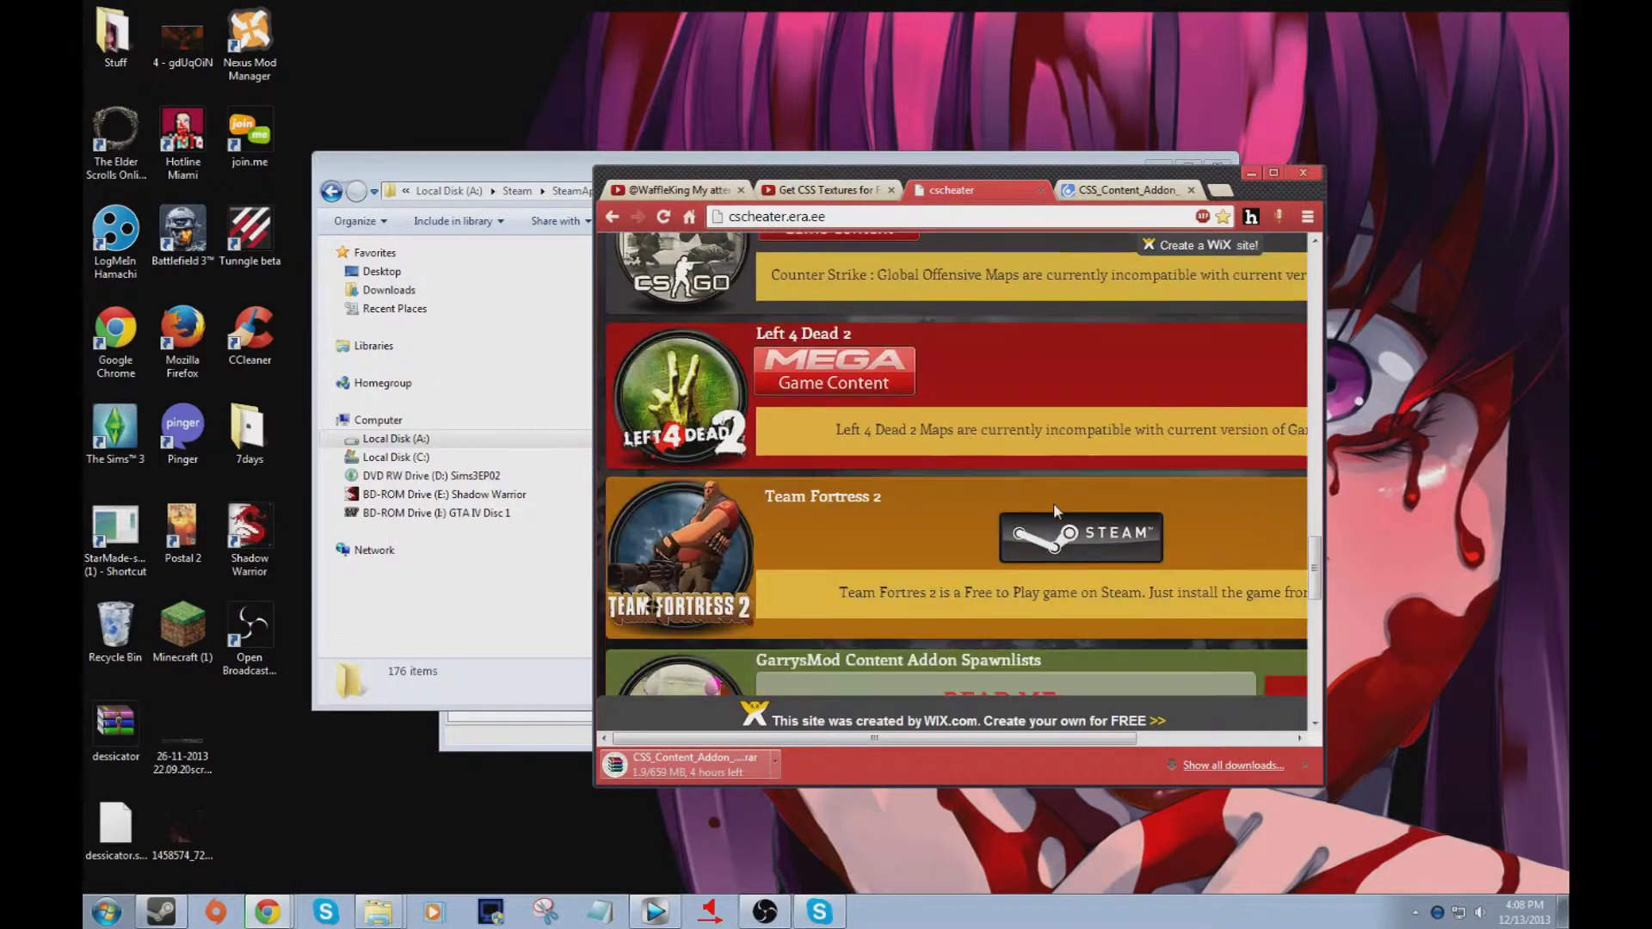
scroll(1057, 511, up, 11)
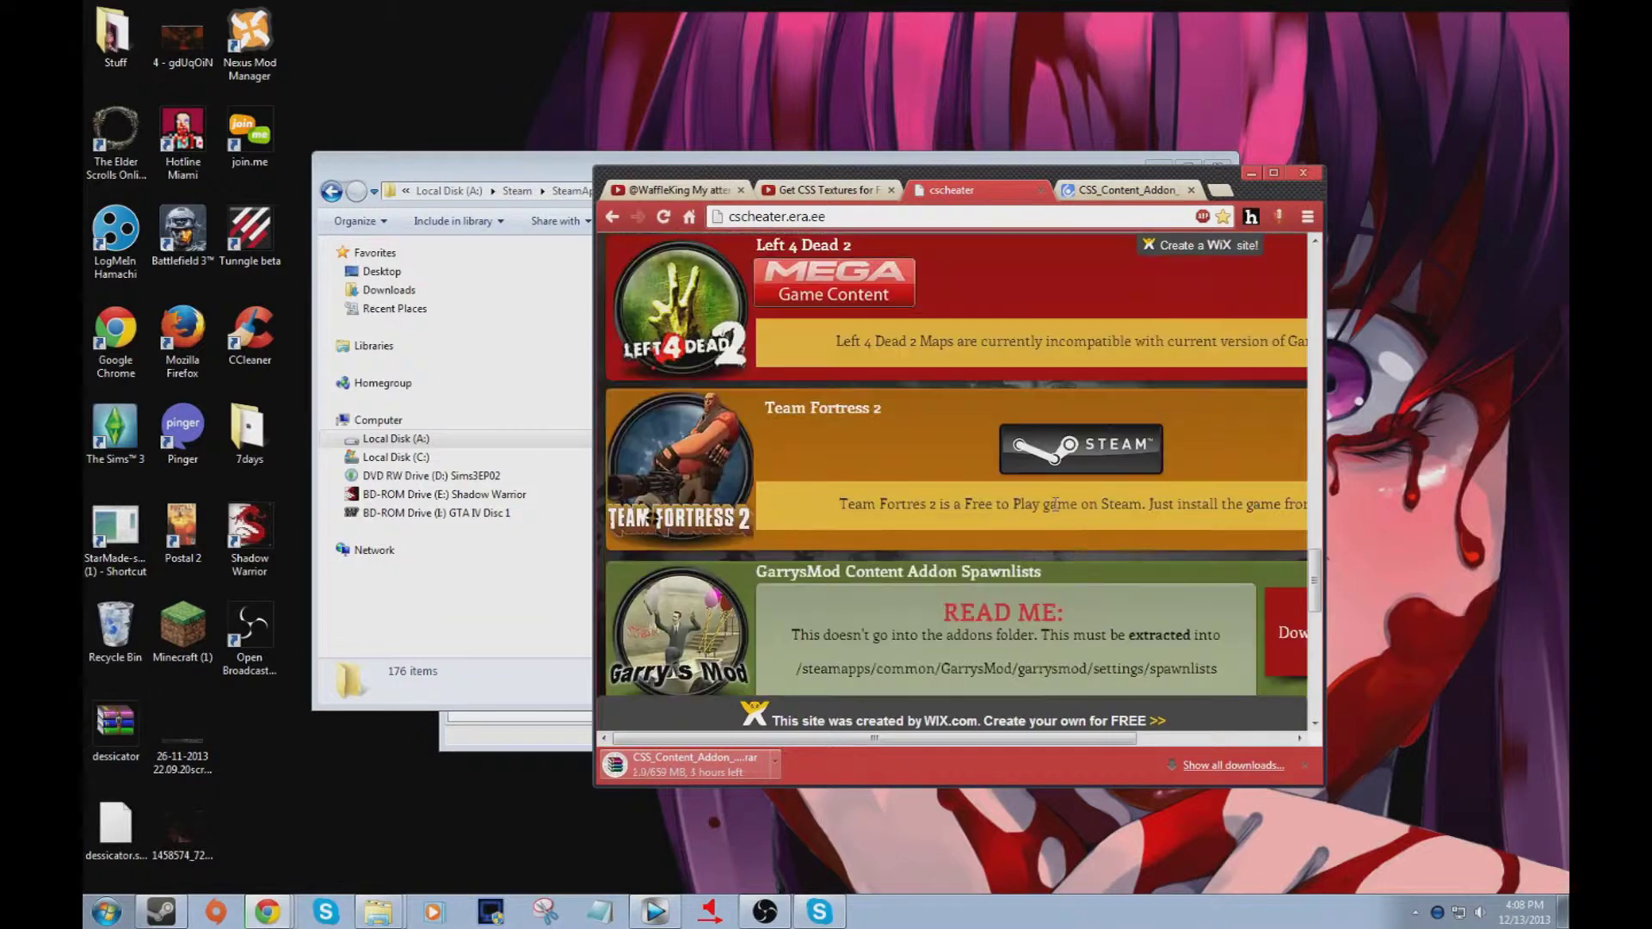
scroll(1057, 511, up, 4)
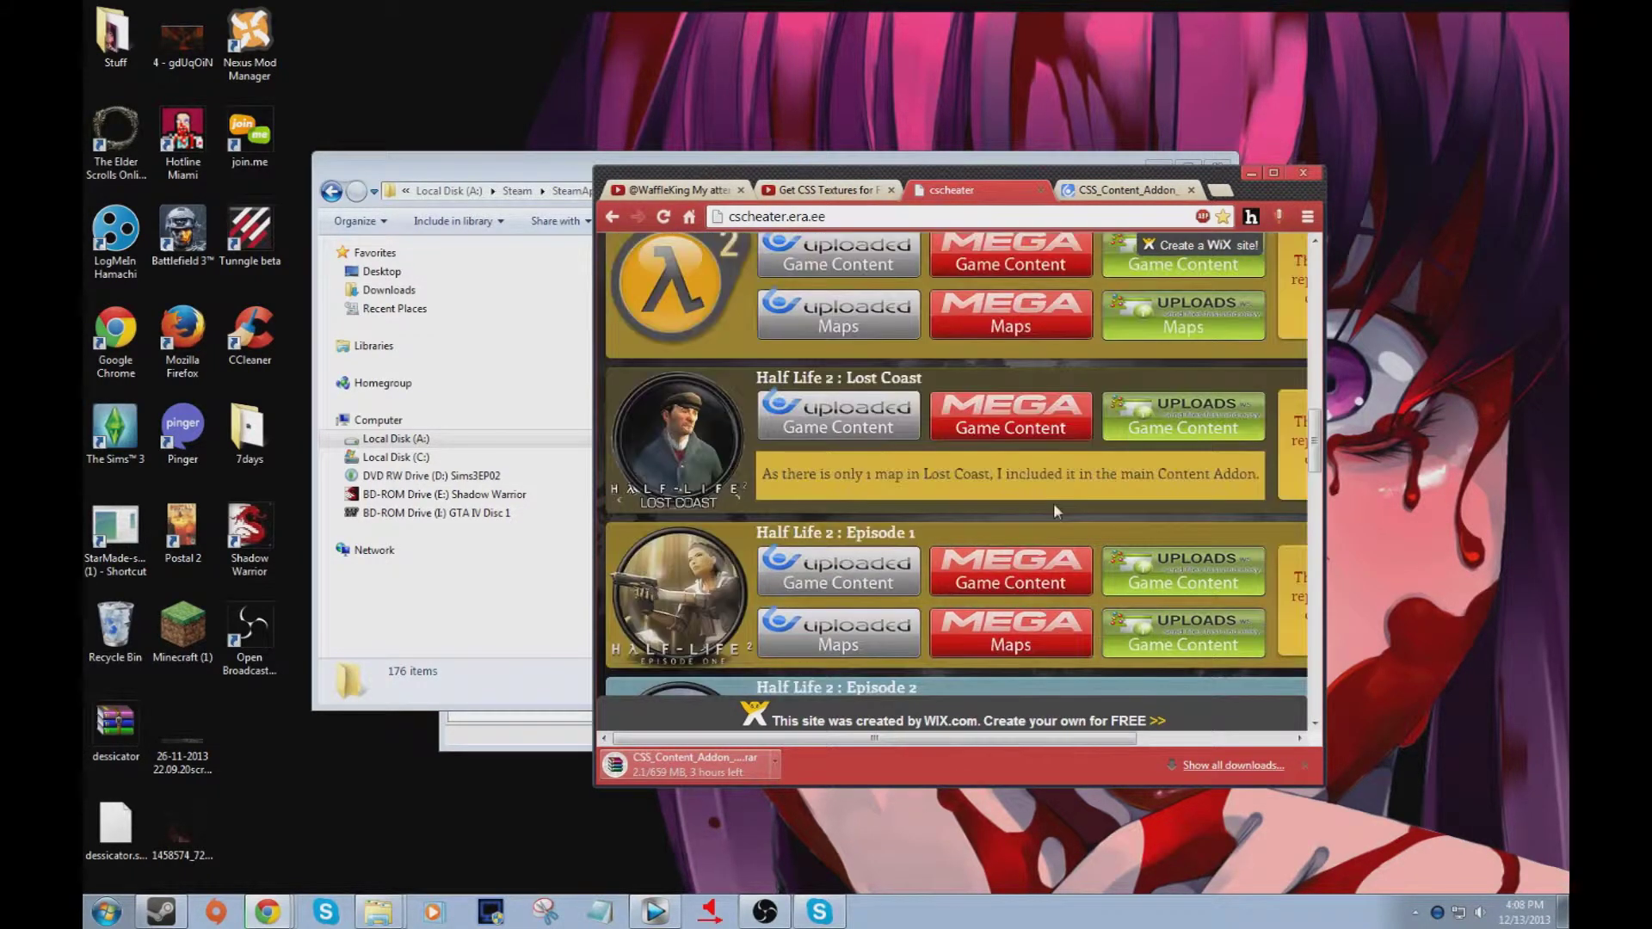
scroll(1056, 511, up, 5)
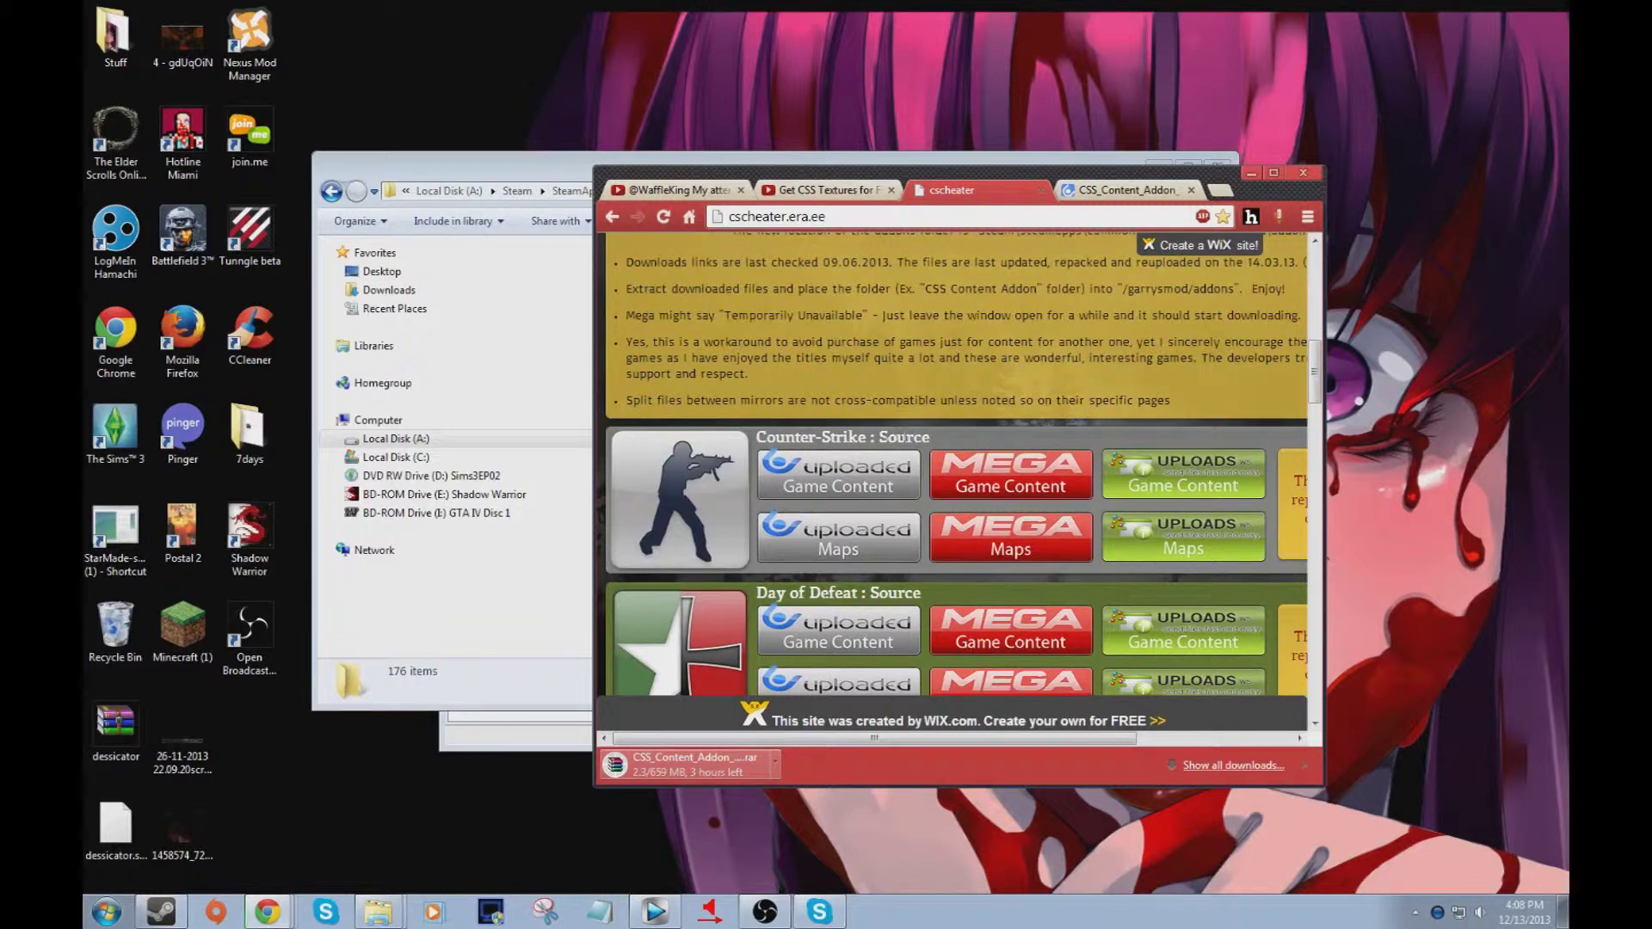
click(1100, 194)
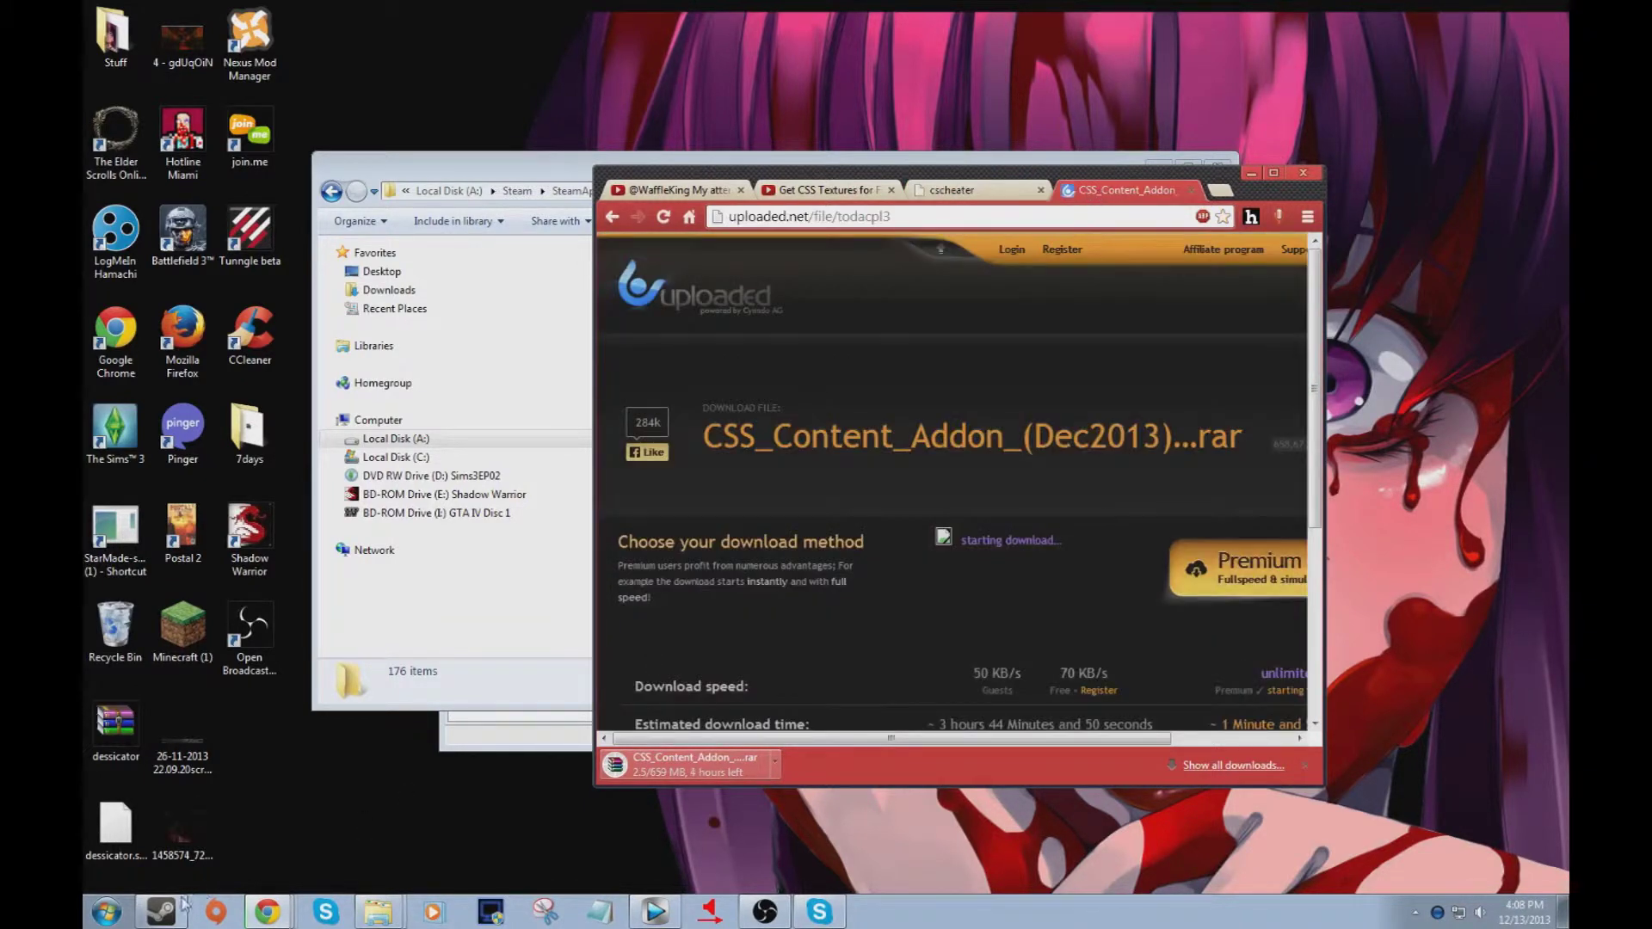
- Bring Steam forward to view its game library, then minimize it again
click(156, 914)
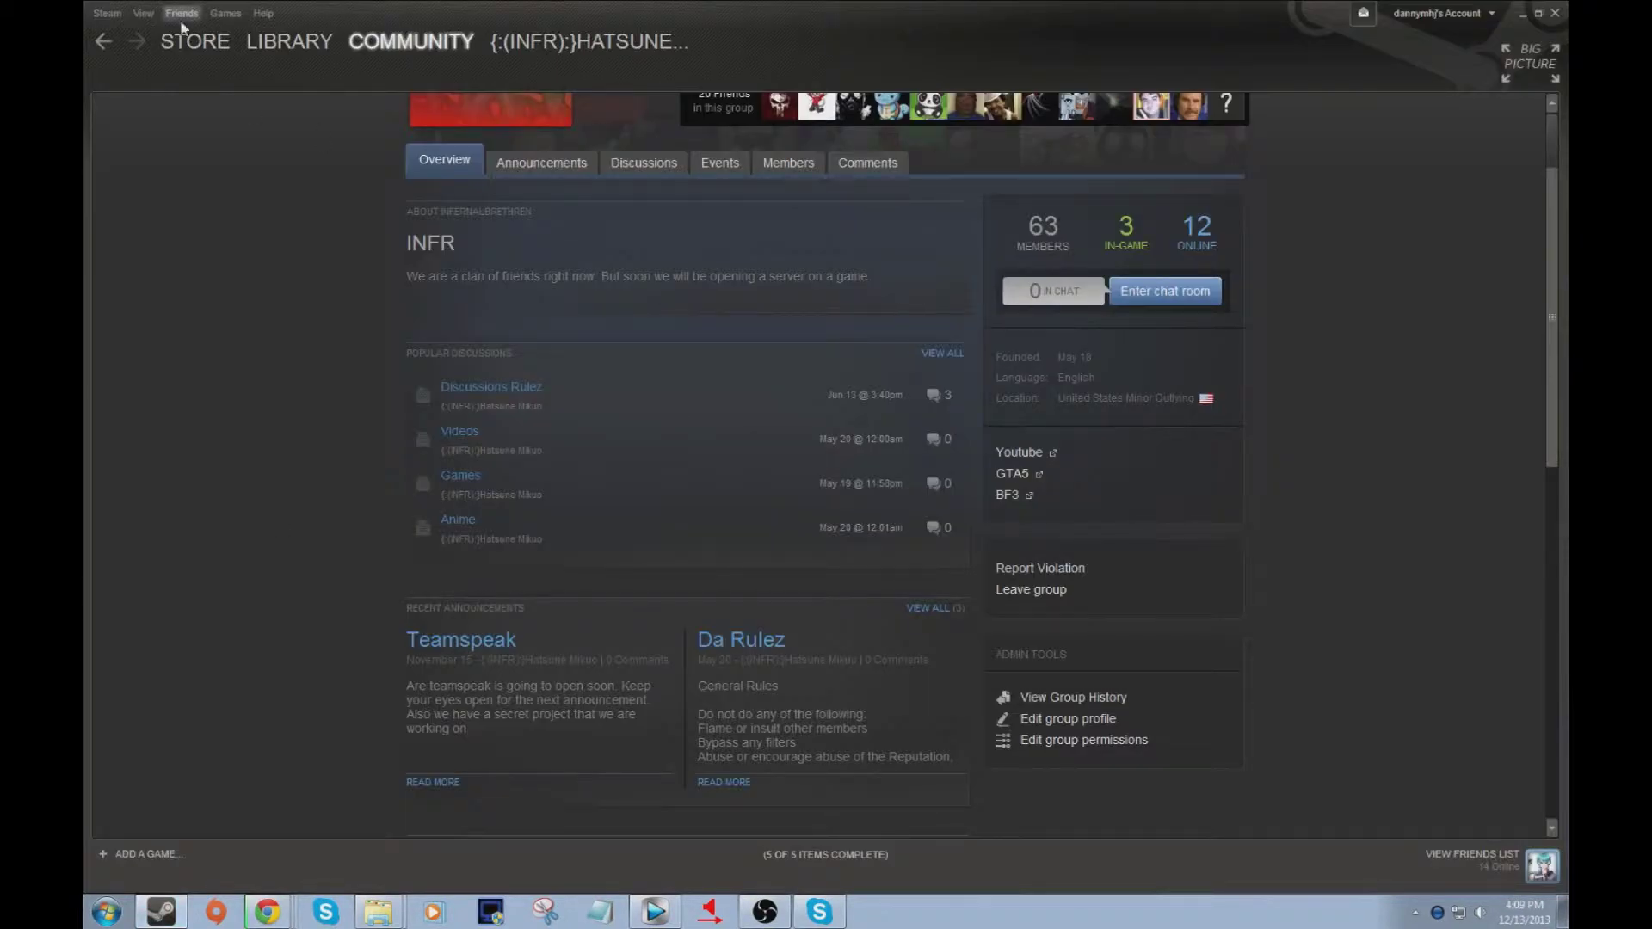
click(254, 49)
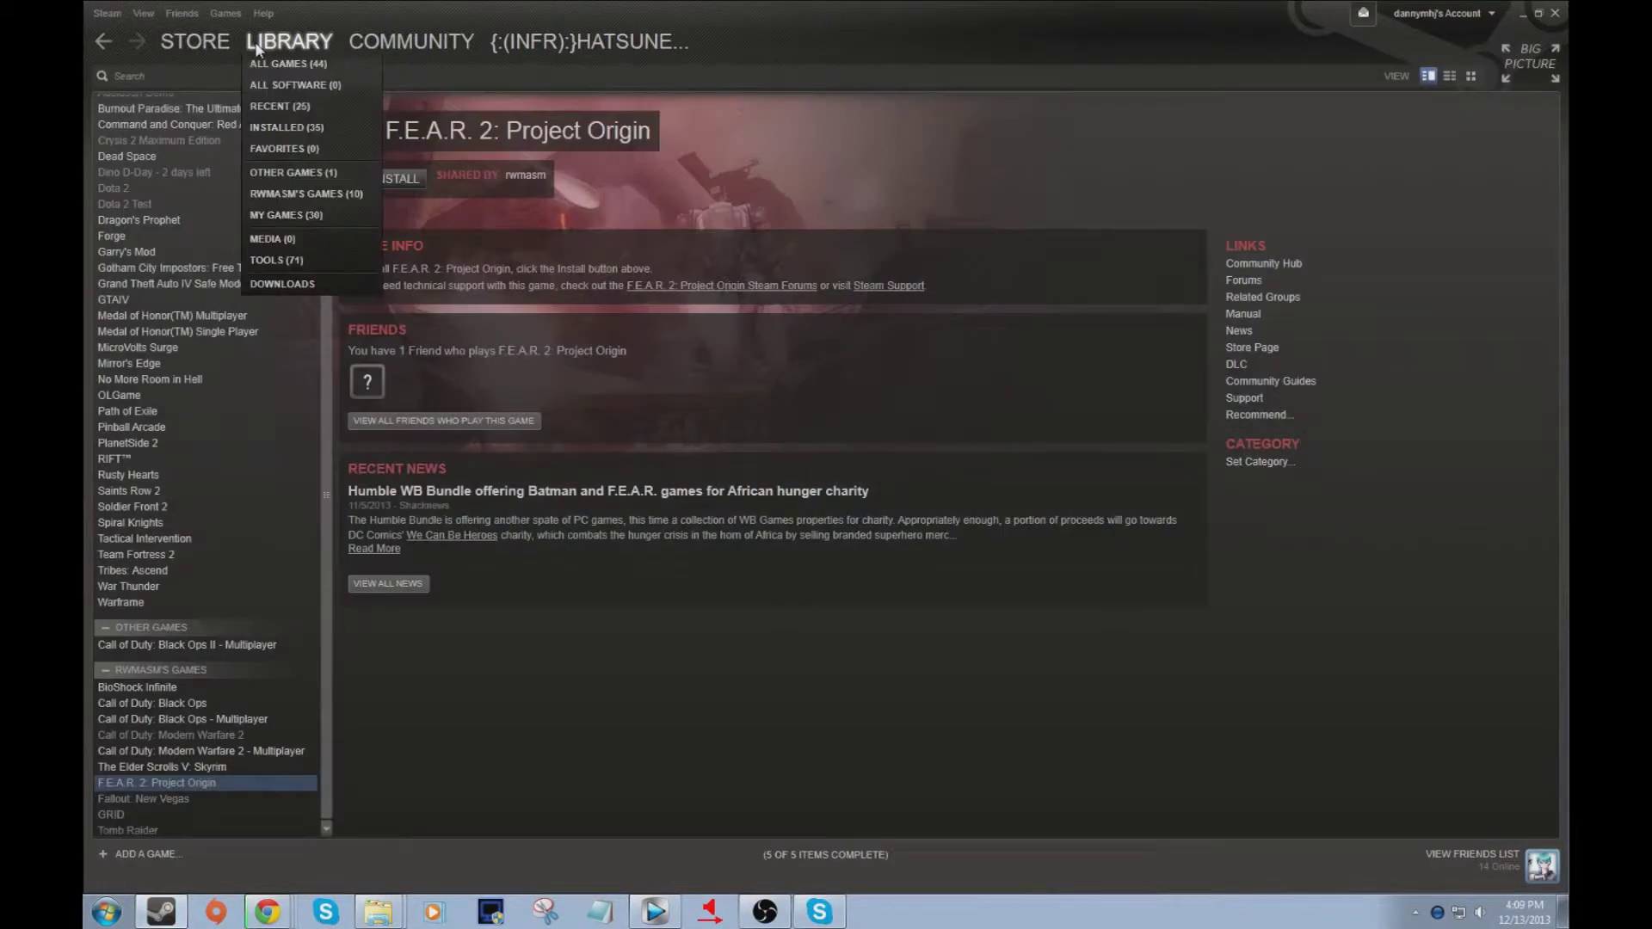
scroll(215, 269, up, 1)
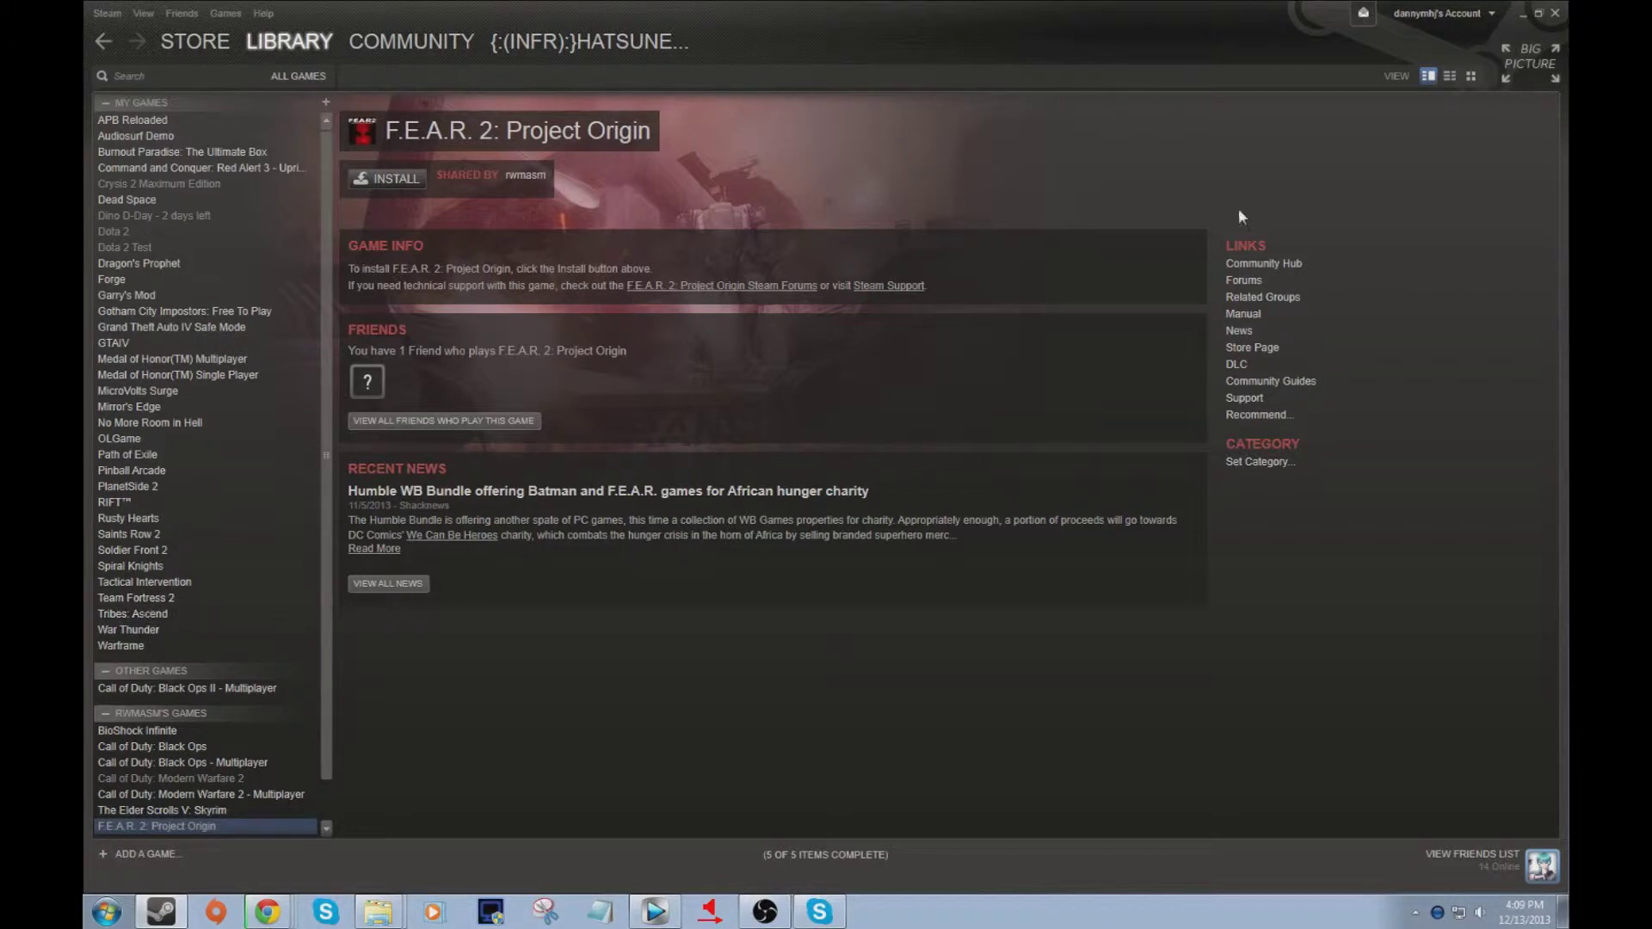
click(1522, 17)
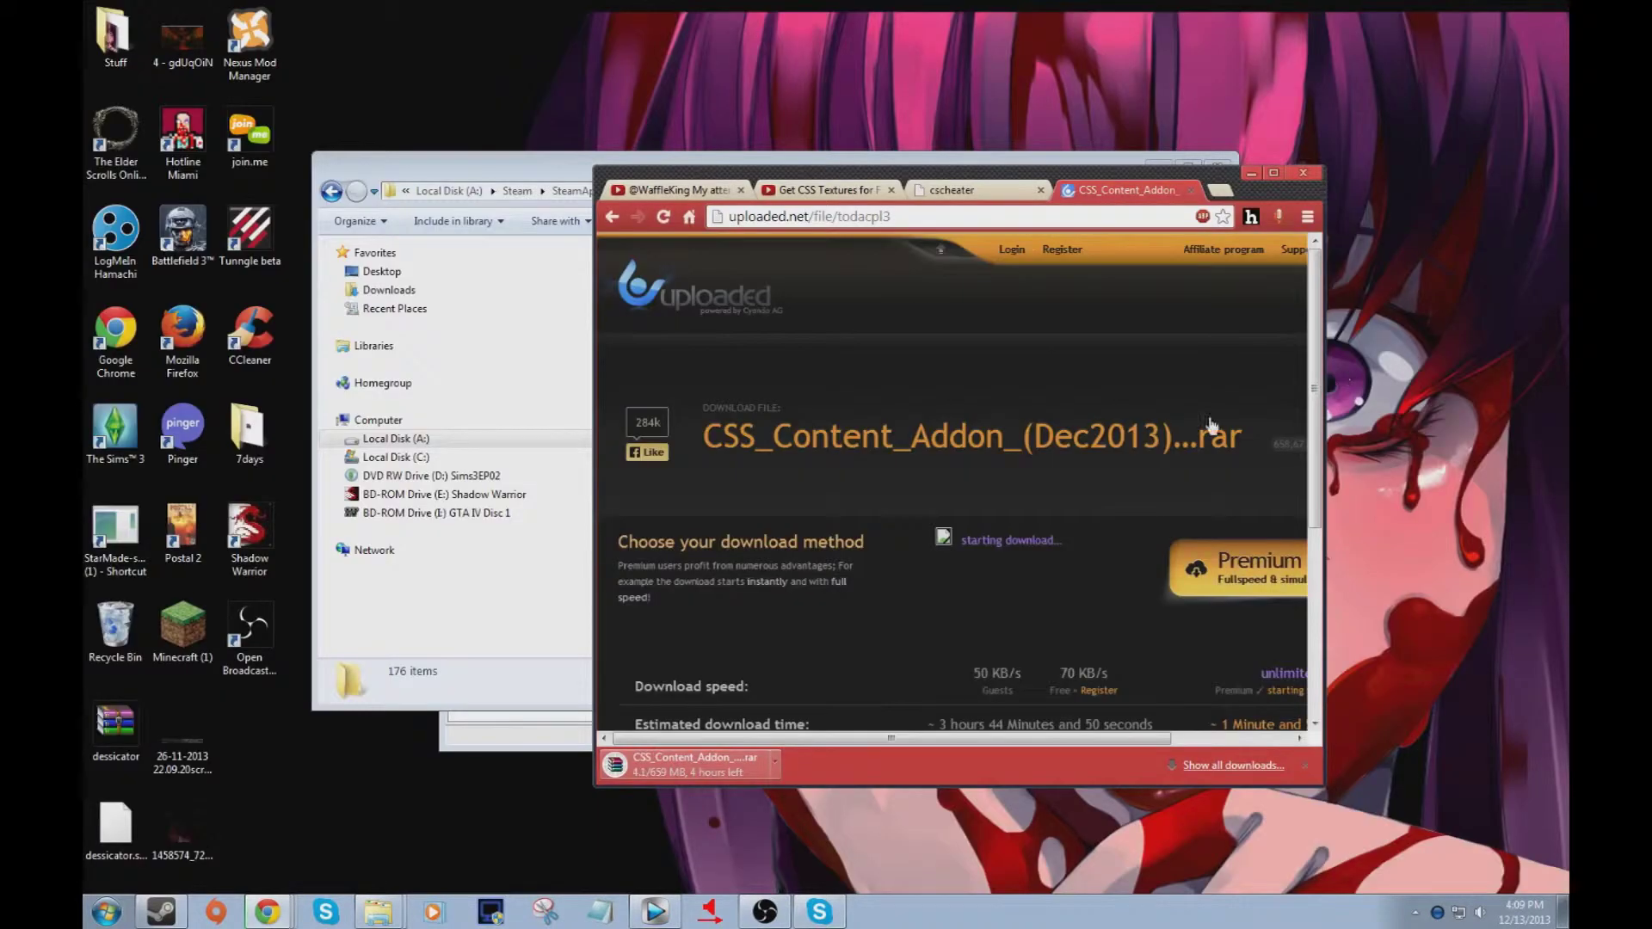
- Cancel the CSS addon .rar download from Chrome's download shelf and minimize Chrome
right_click(675, 771)
click(723, 881)
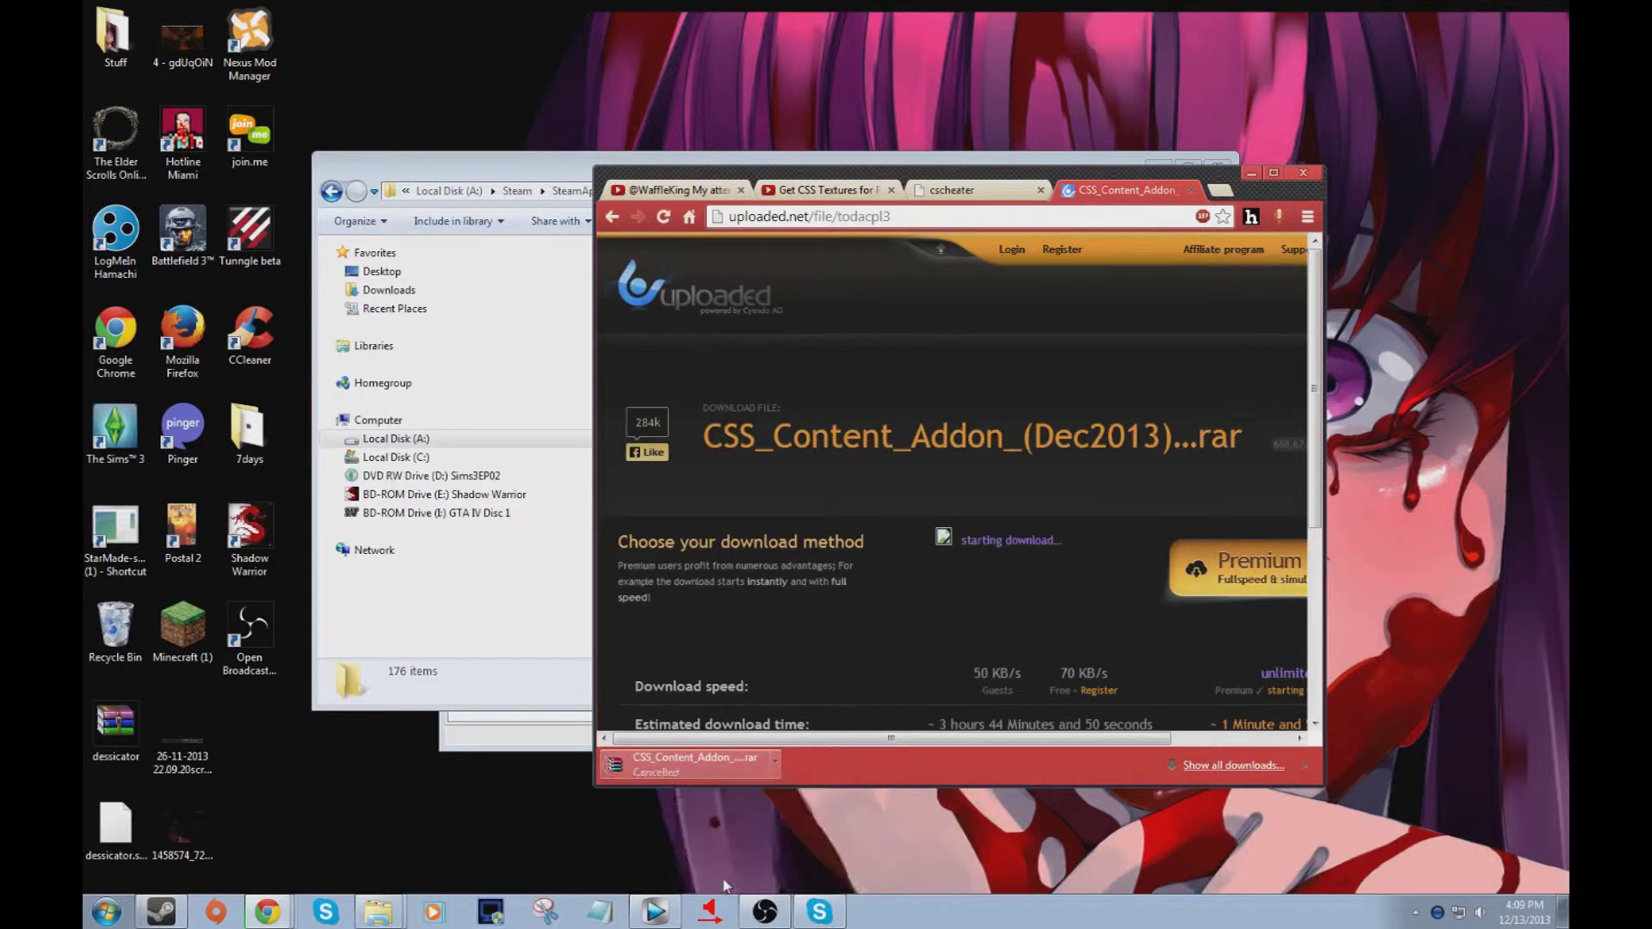
click(1254, 171)
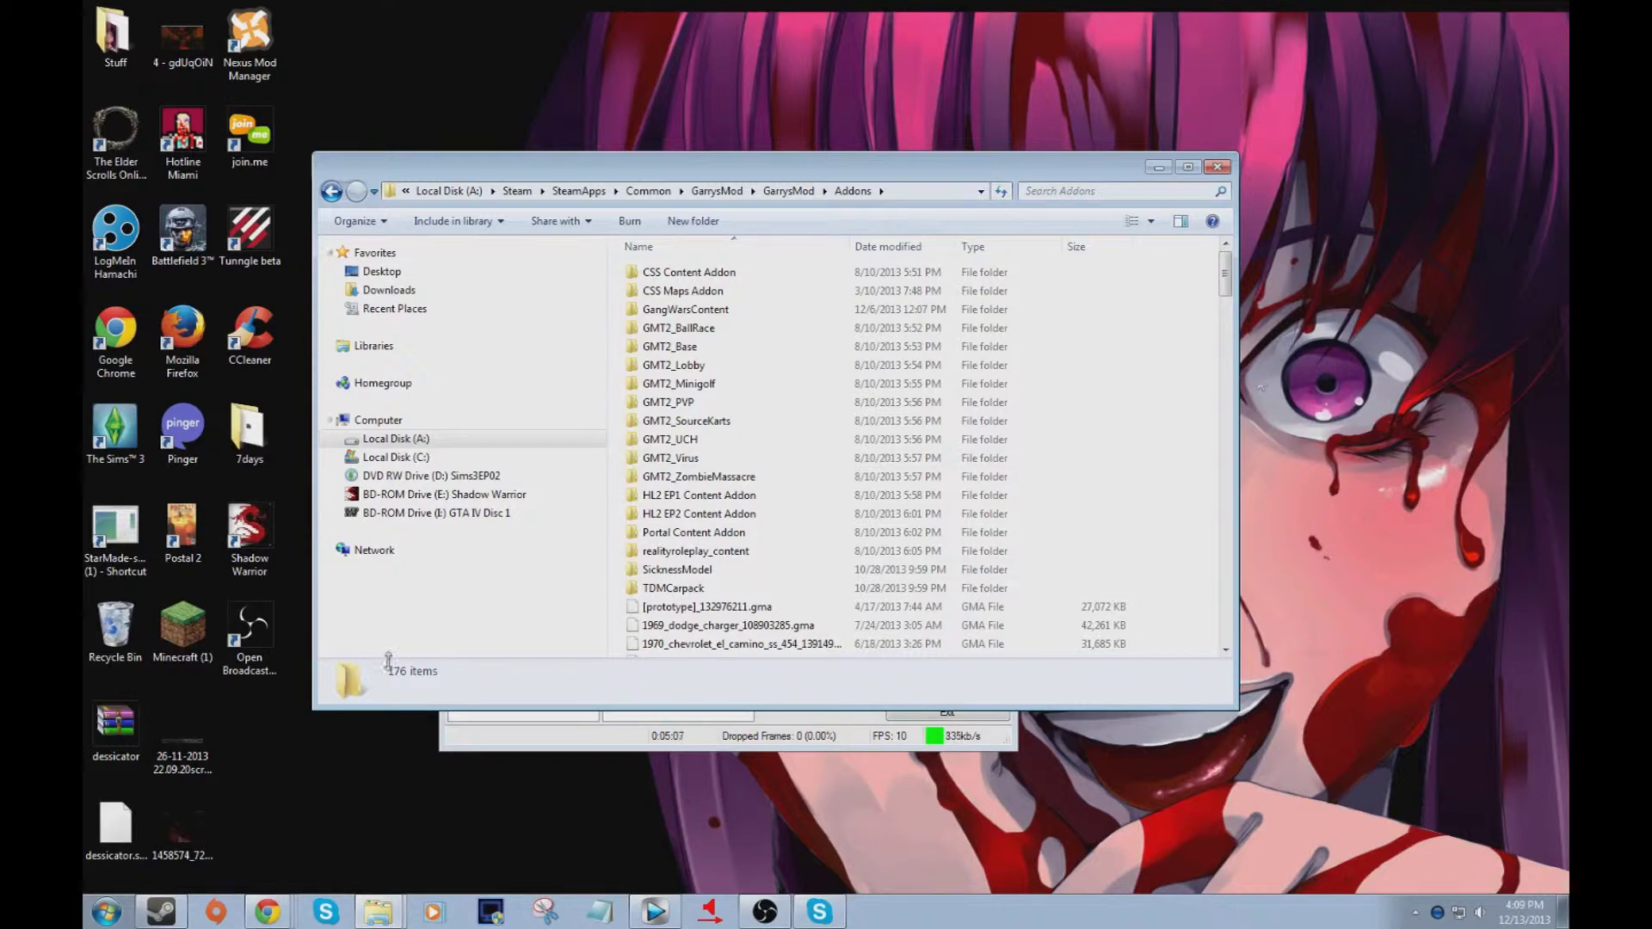
double_click(133, 754)
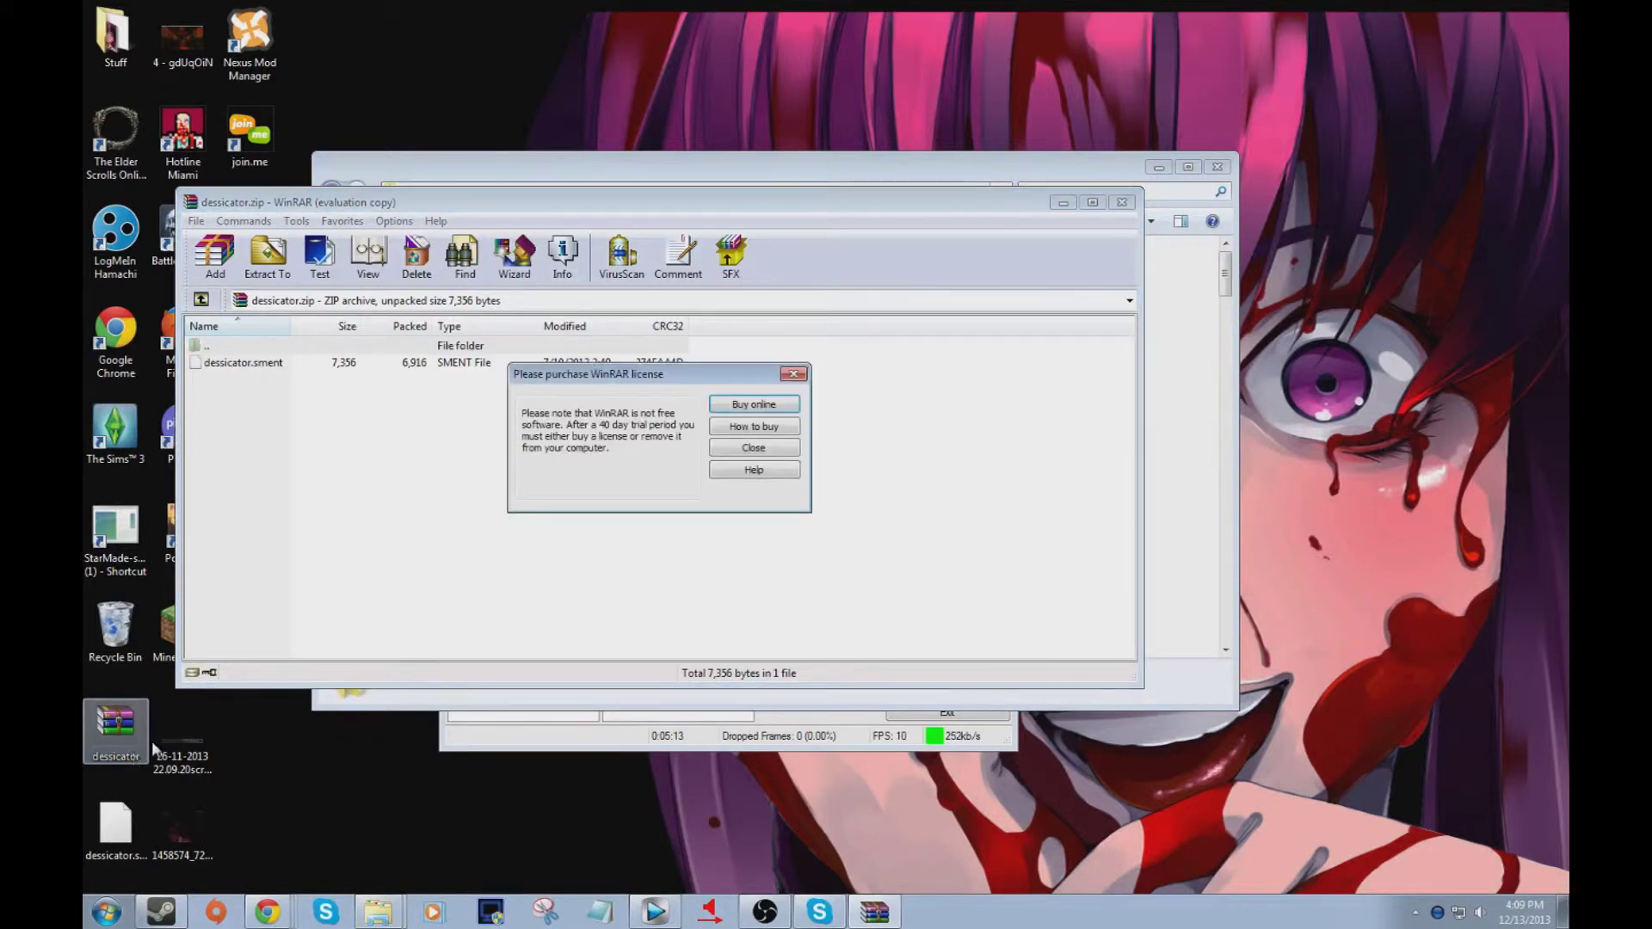
click(792, 373)
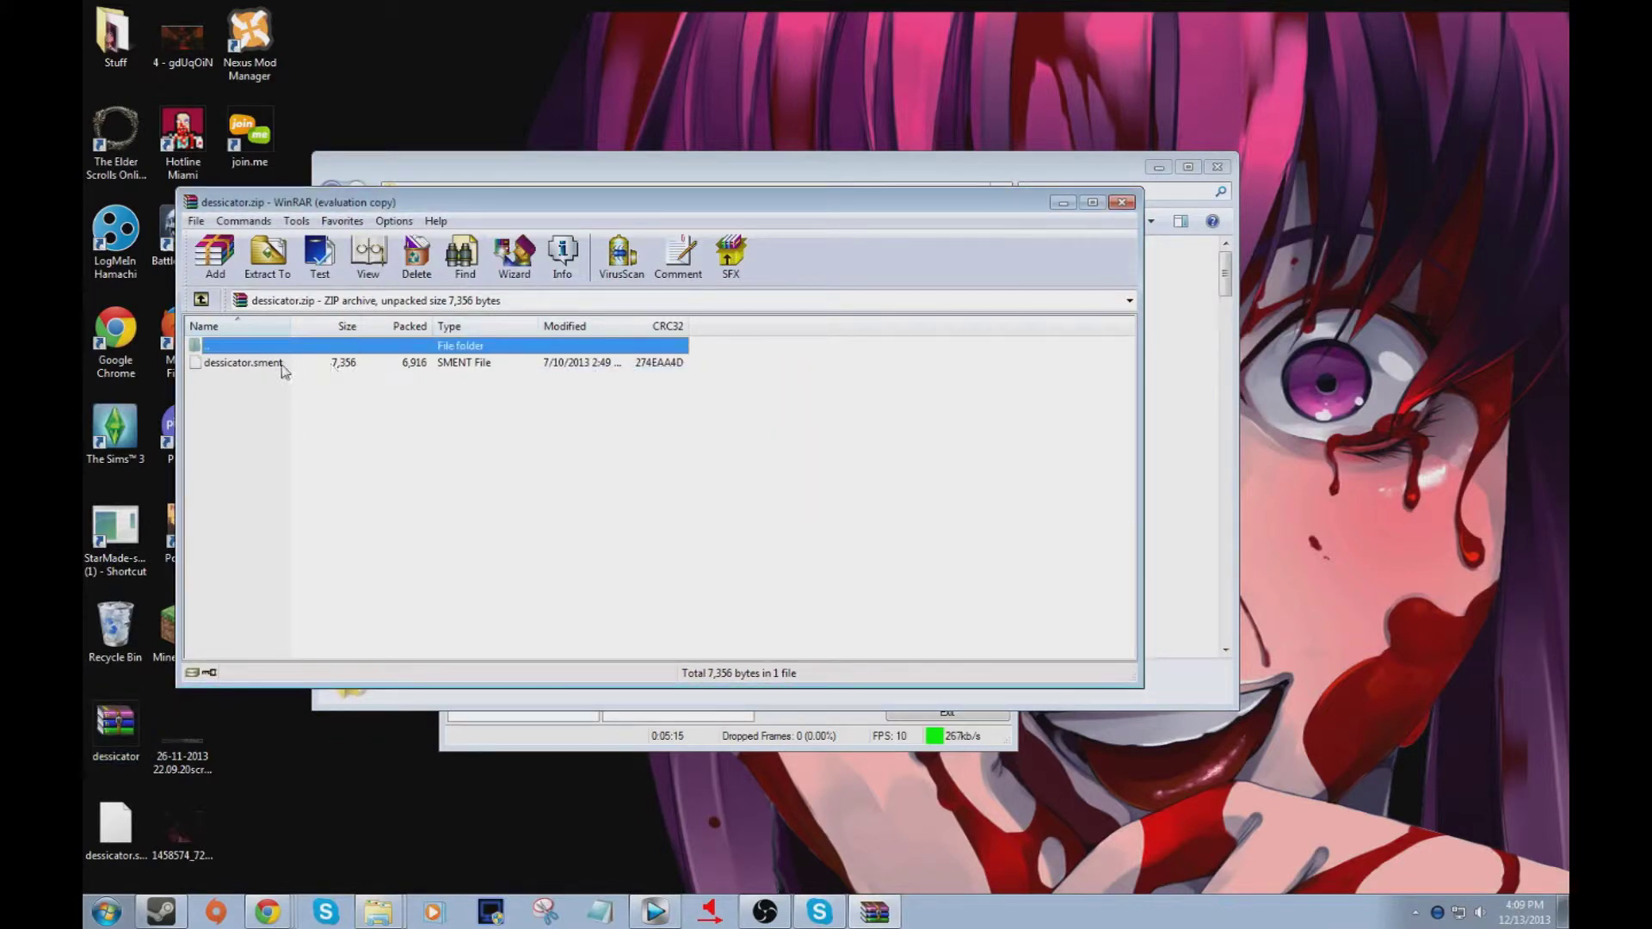
drag(344, 204, 1189, 368)
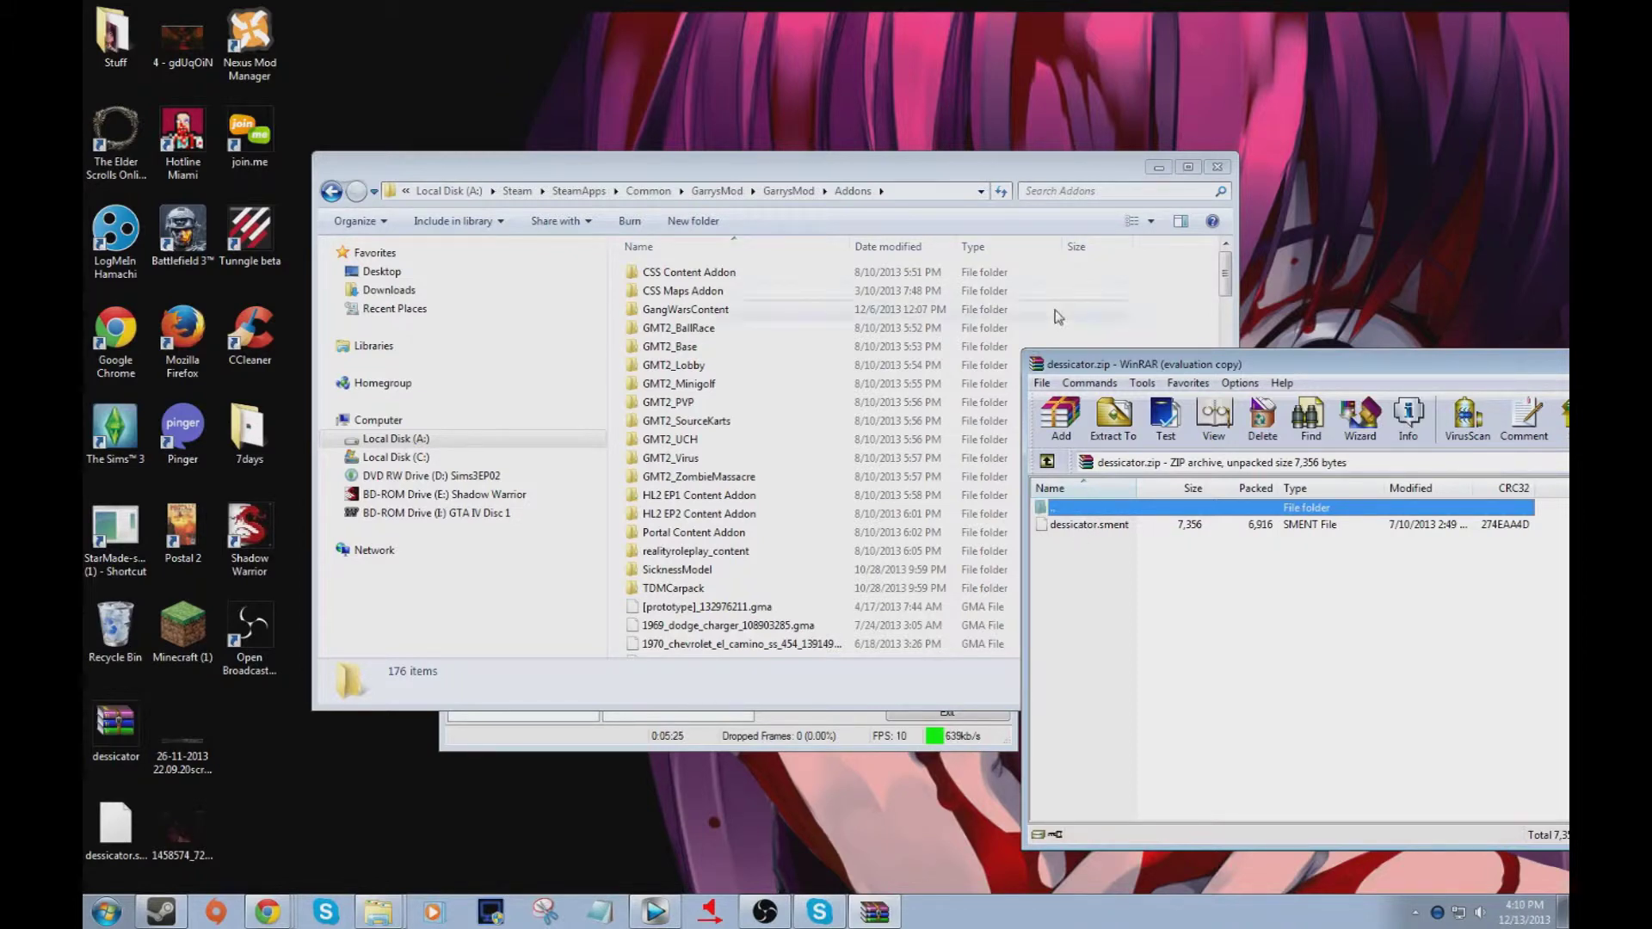
drag(1322, 371, 497, 426)
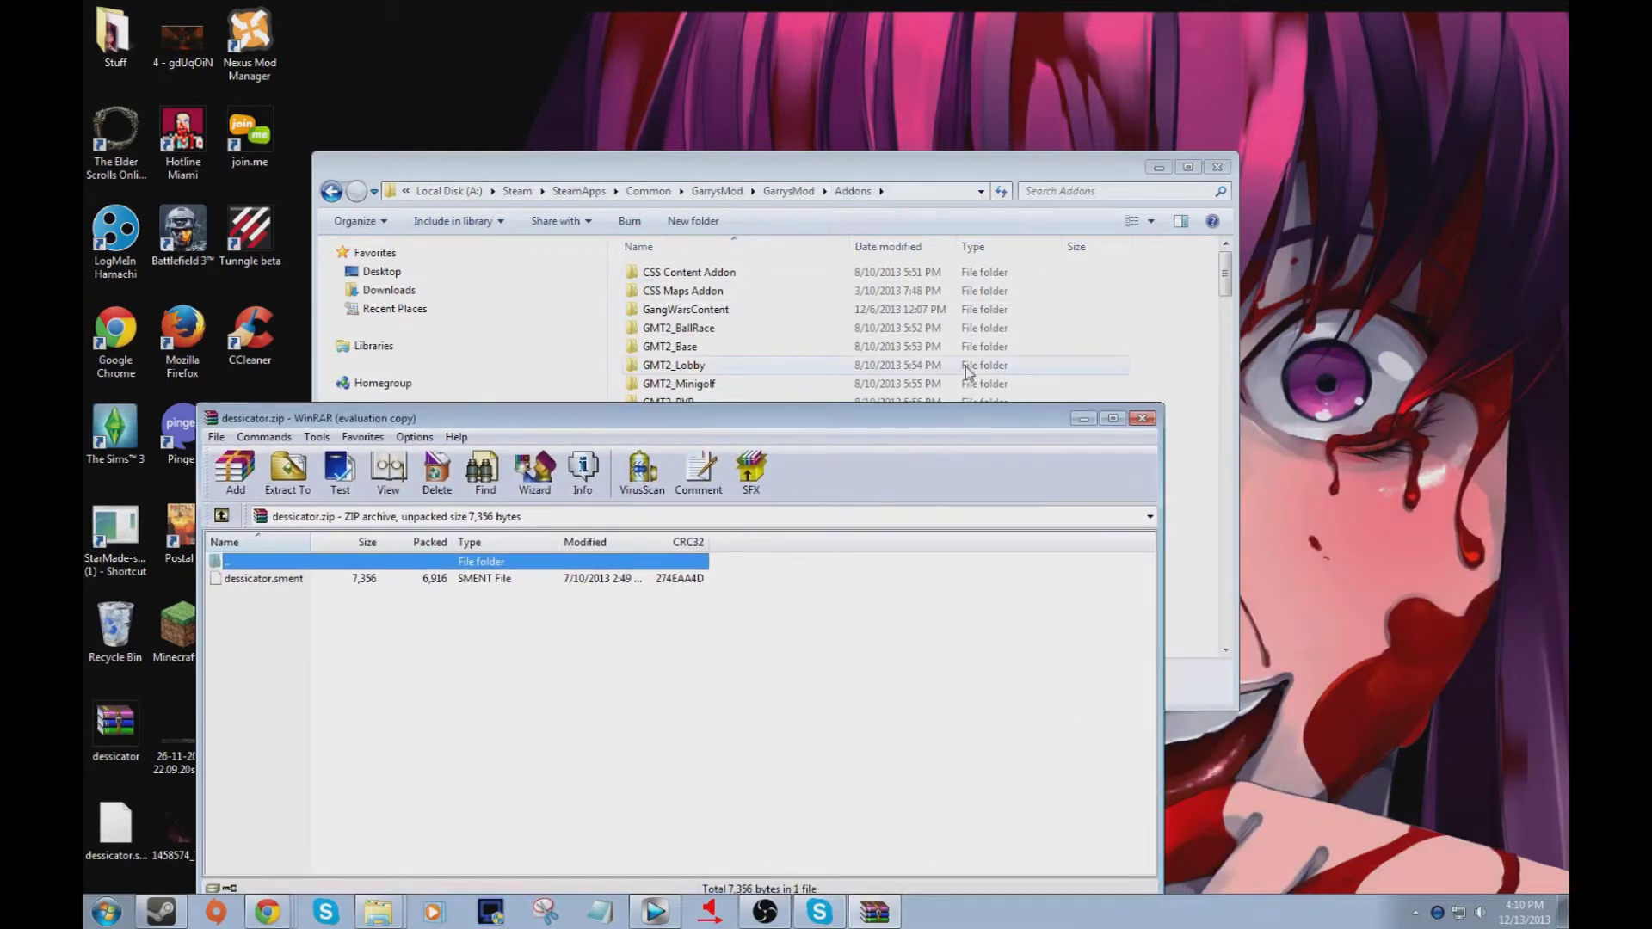
click(1142, 419)
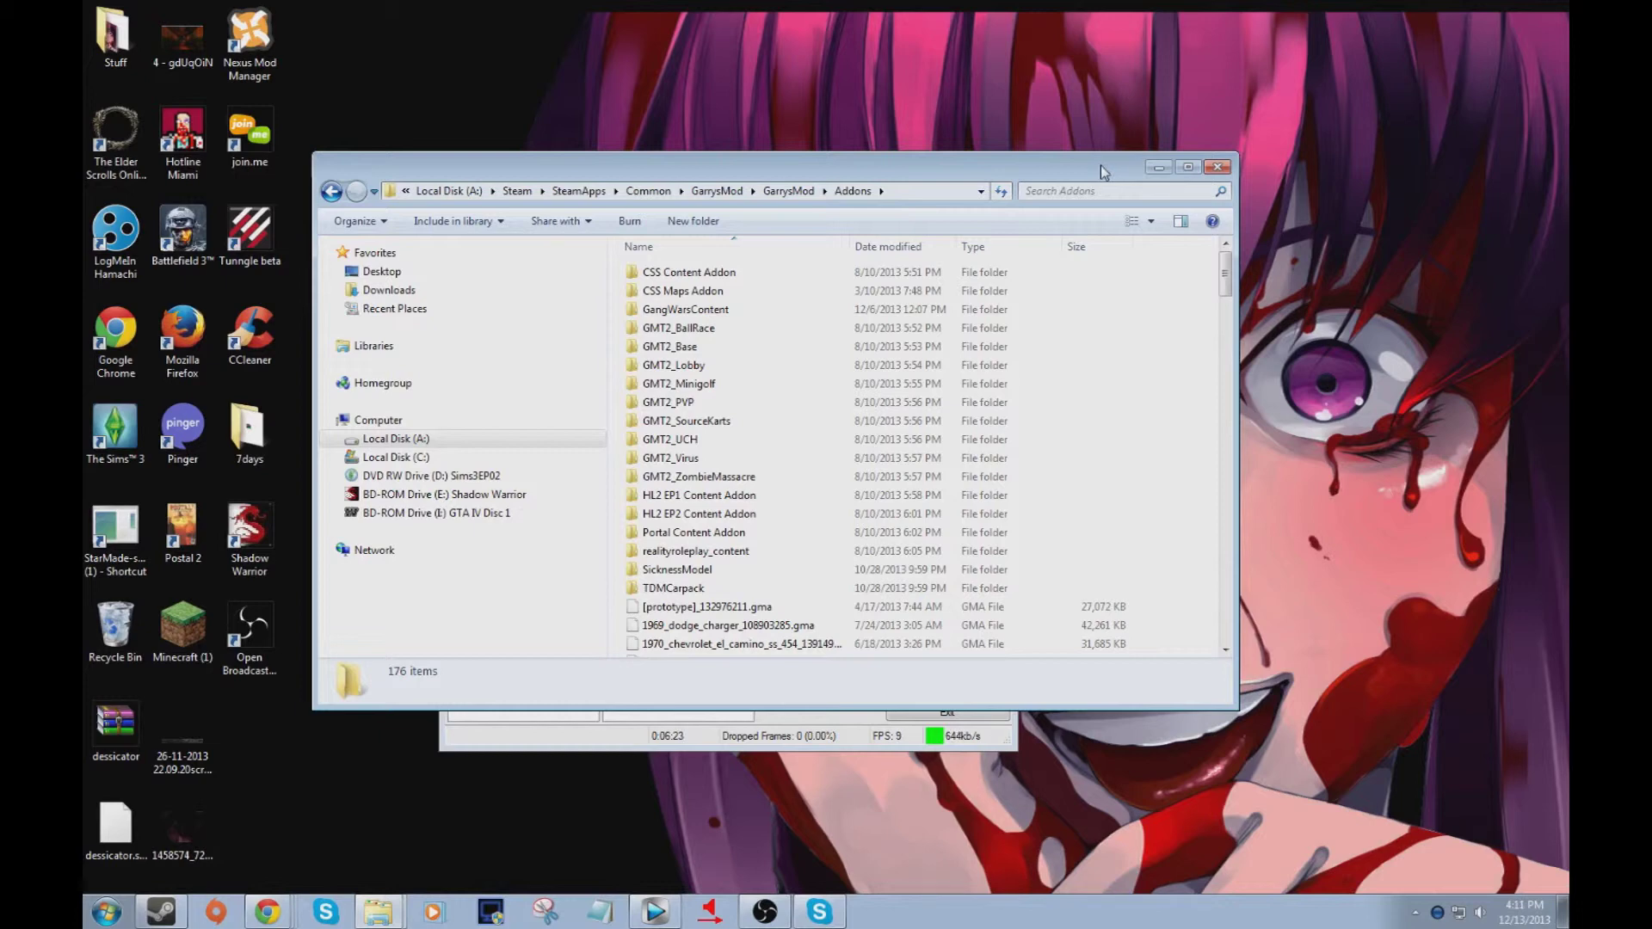
- Move the Addons folder window up and close it, then shift the OBS window right
drag(1102, 171, 1129, 99)
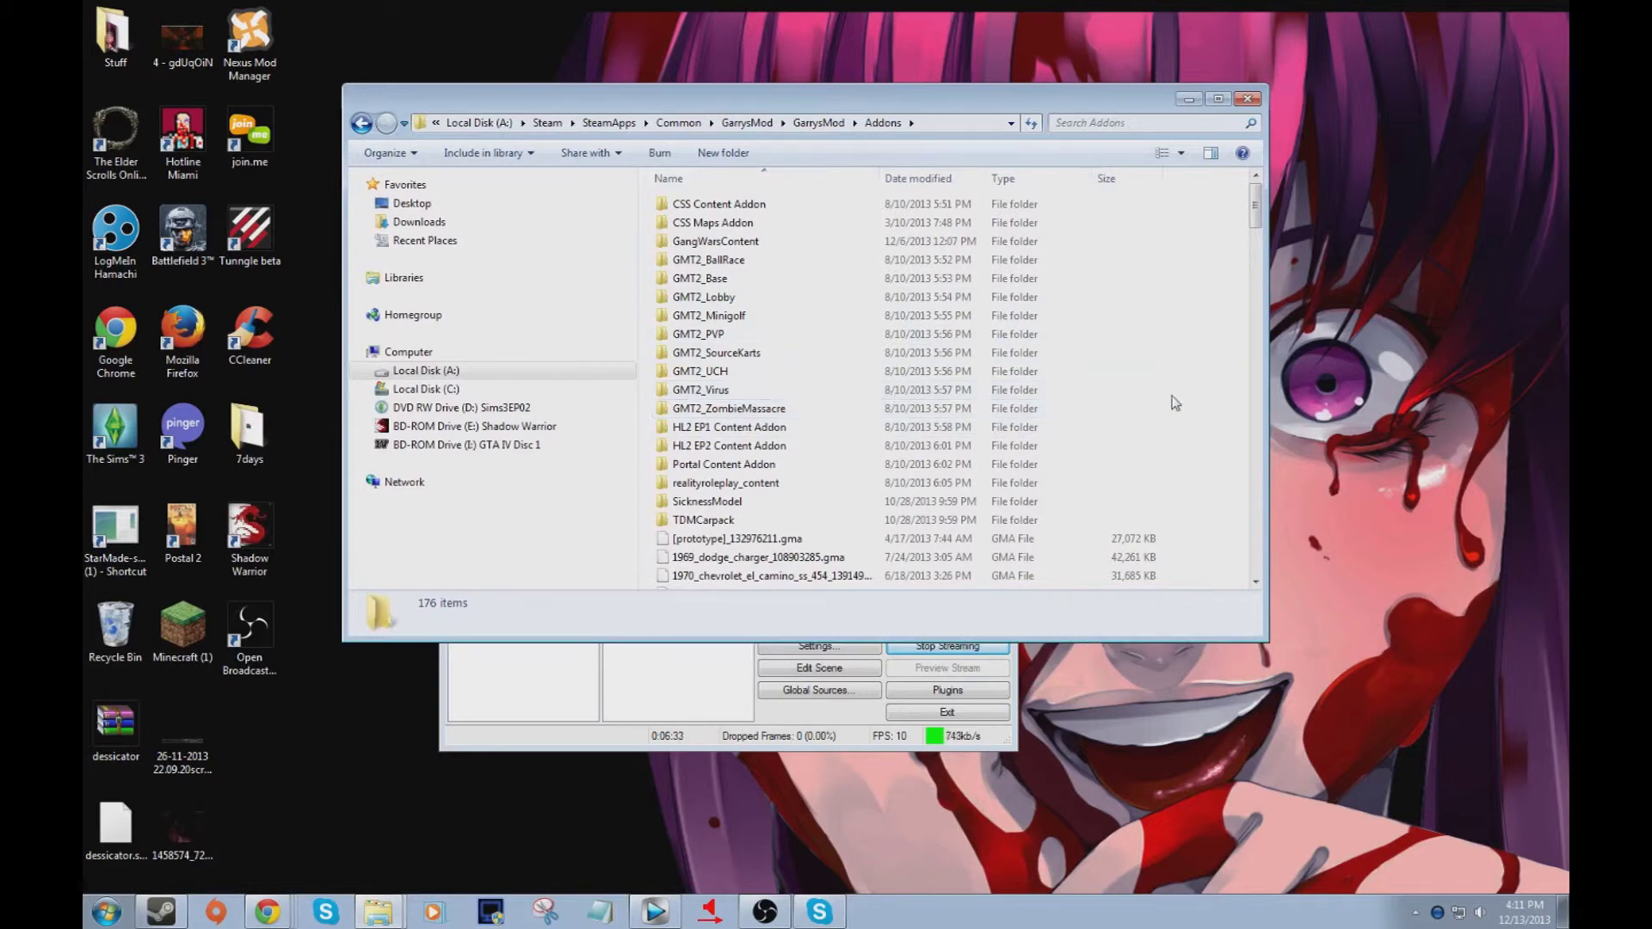
click(1246, 101)
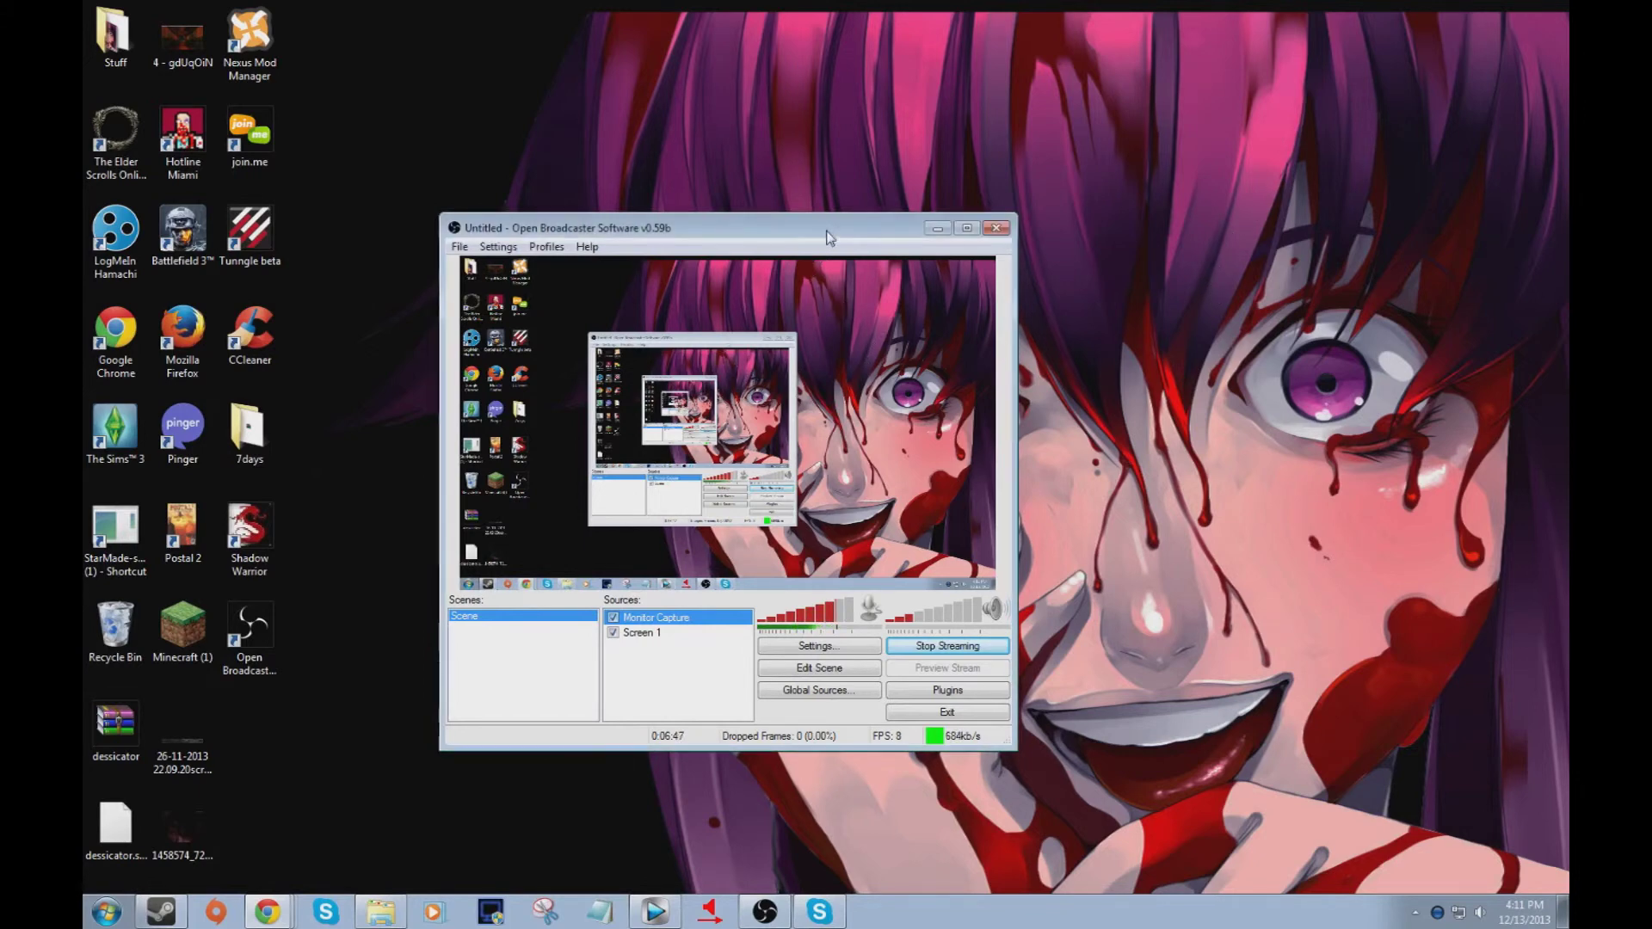
drag(829, 237, 875, 252)
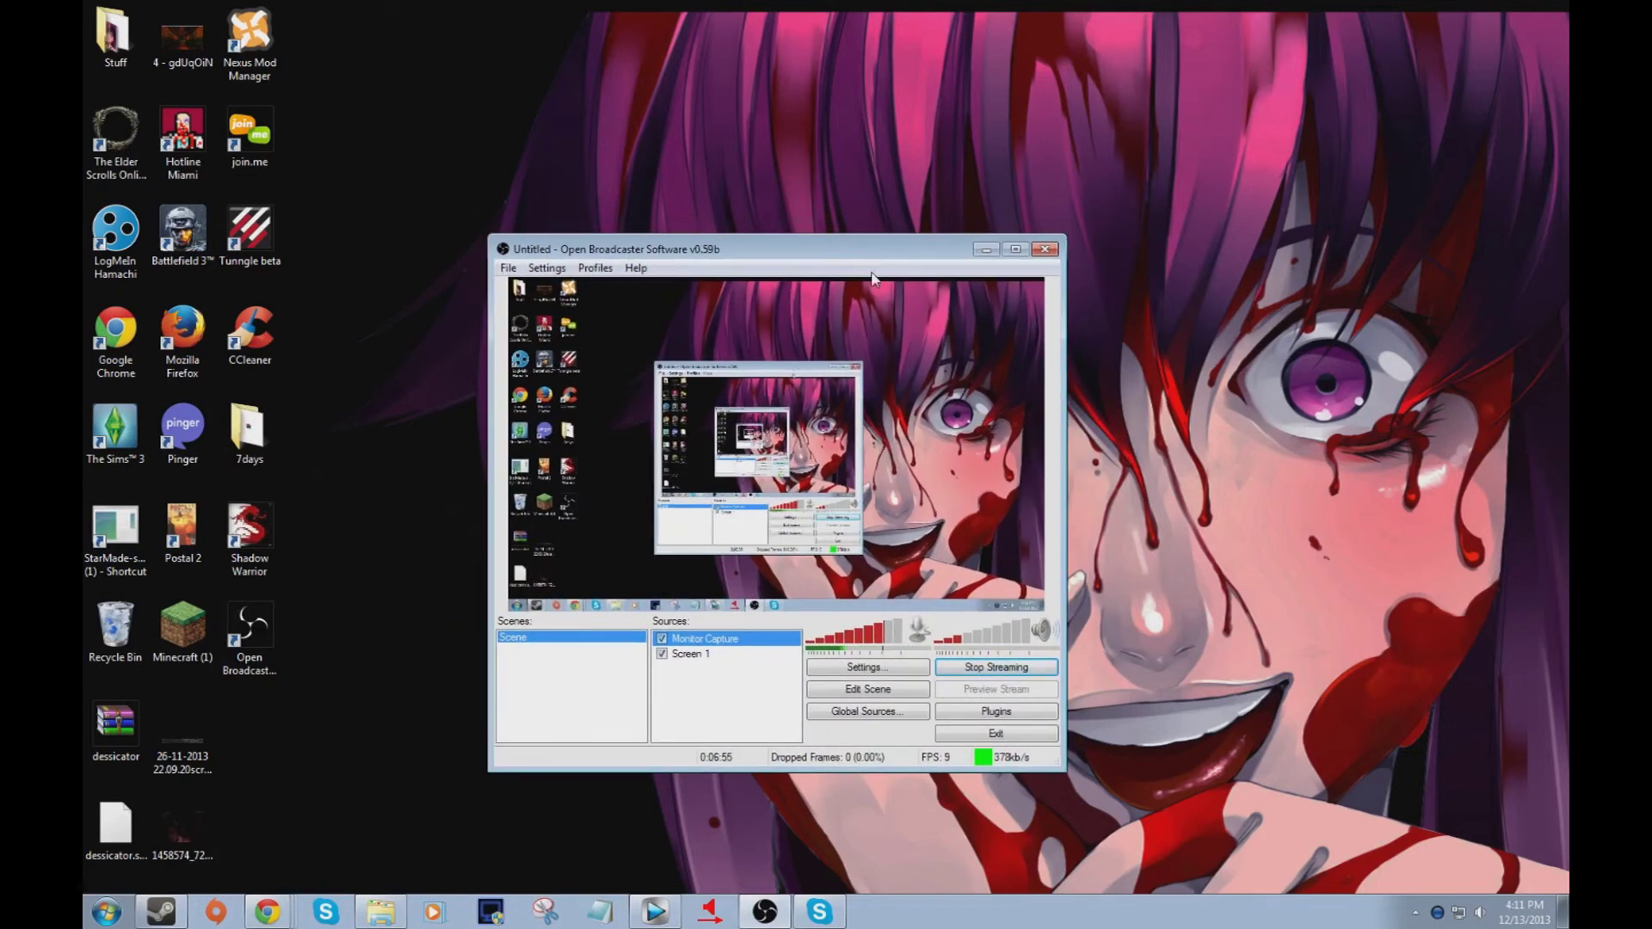